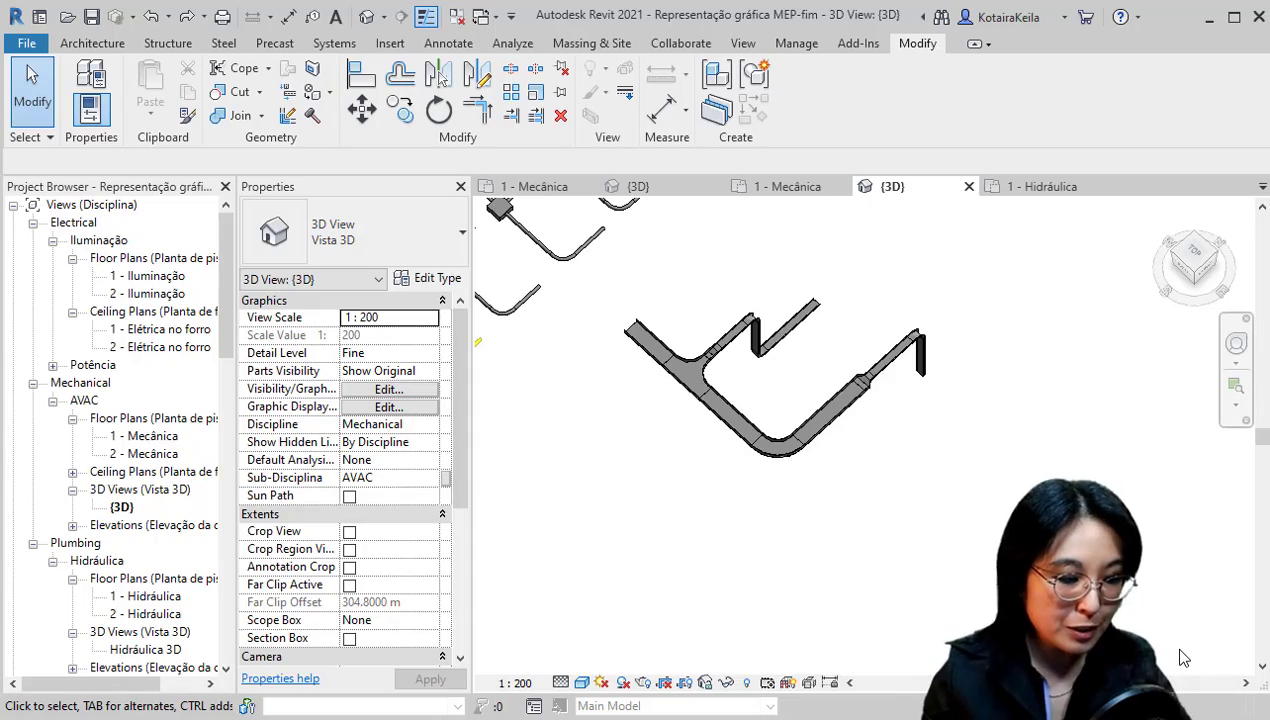
- Zoom out and pan to show every coloured MEP run around the grey tray, and expand Families
scroll(1000, 420, down, 3)
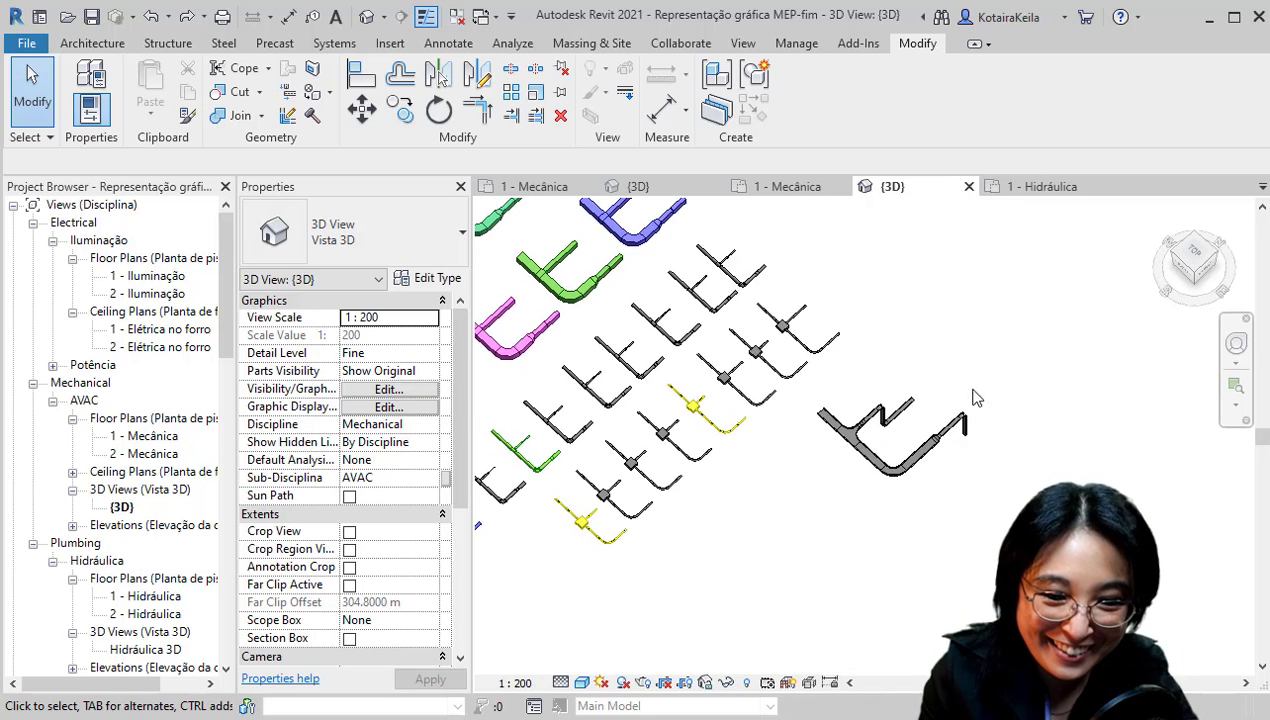
mouse_move(1015, 410)
middle_down()
mouse_move(1028, 421)
mouse_move(1072, 400)
middle_up()
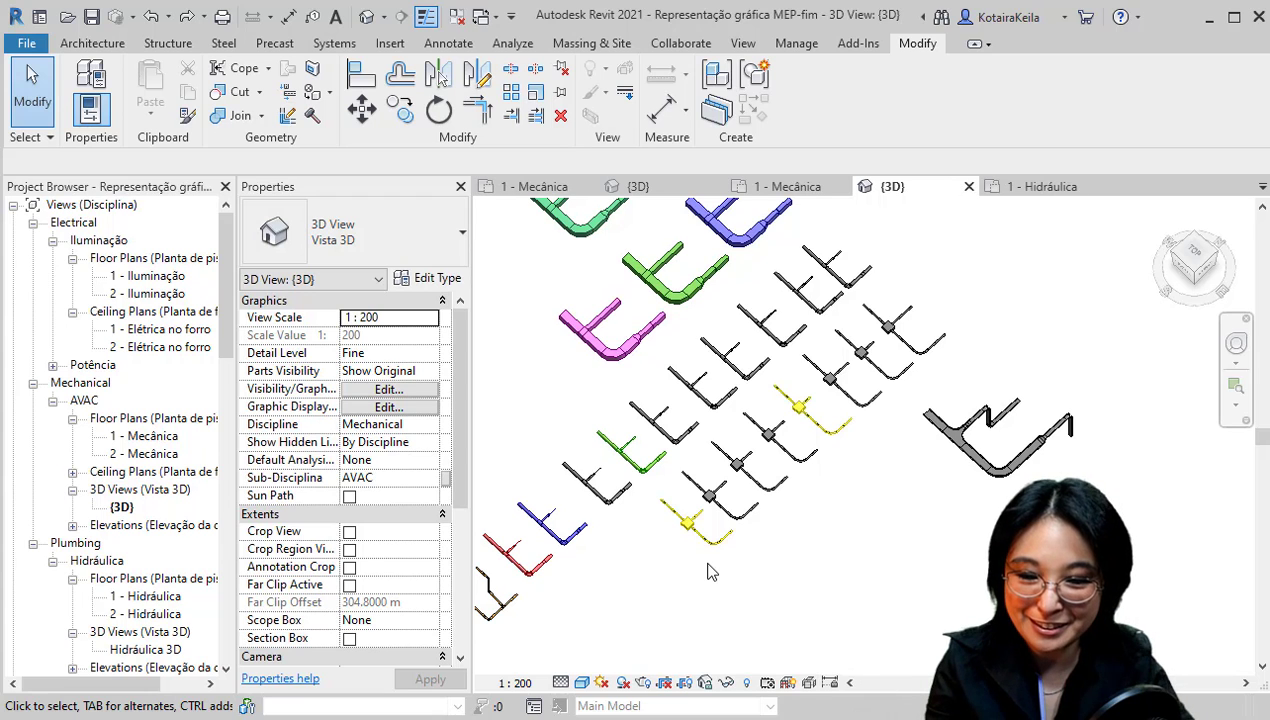
middle_drag(707, 571, 735, 576)
drag(226, 277, 226, 393)
click(14, 410)
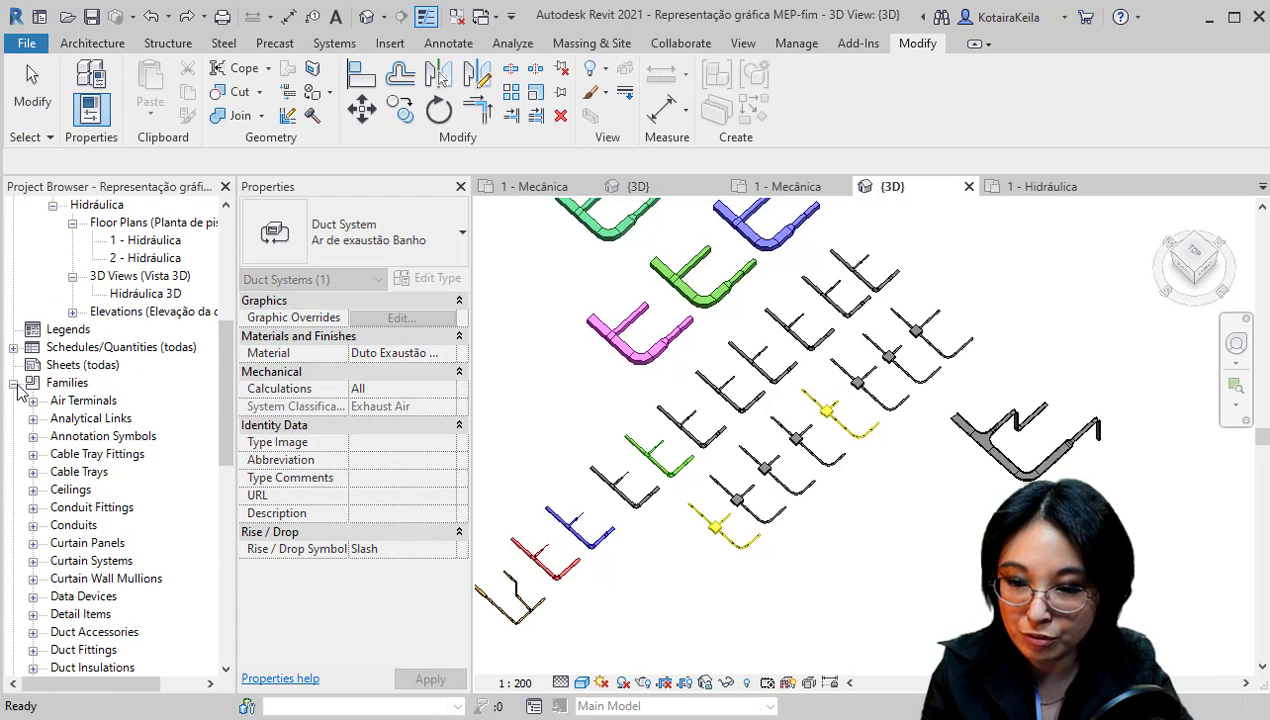
- Collapse Families in the Project Browser and zoom back in on the grey cable tray
double_click(26, 384)
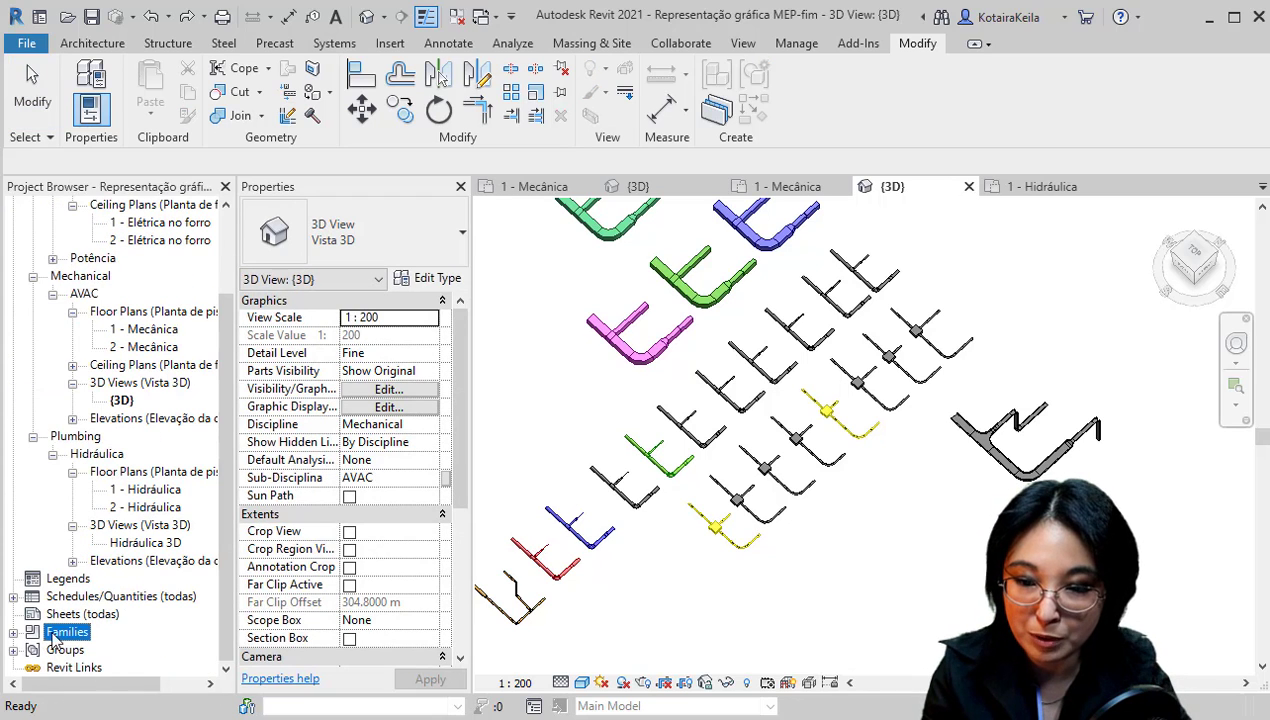
drag(228, 470, 229, 383)
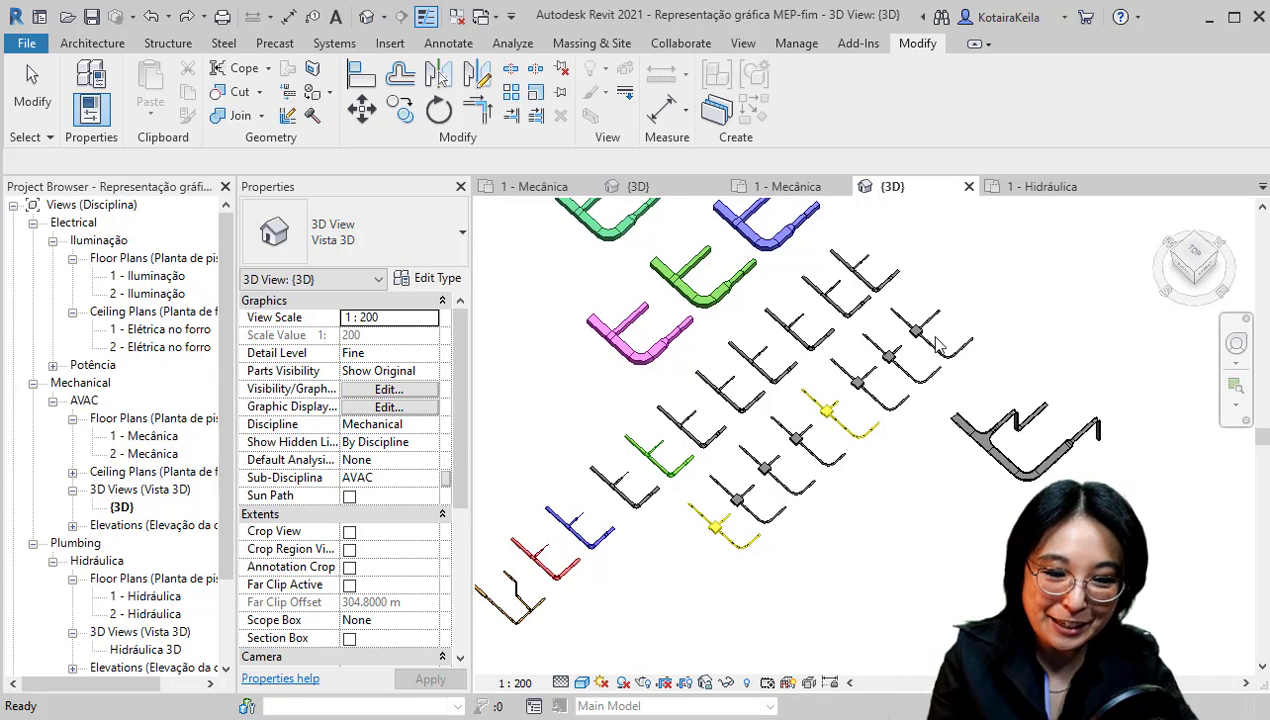
scroll(1035, 380, up, 4)
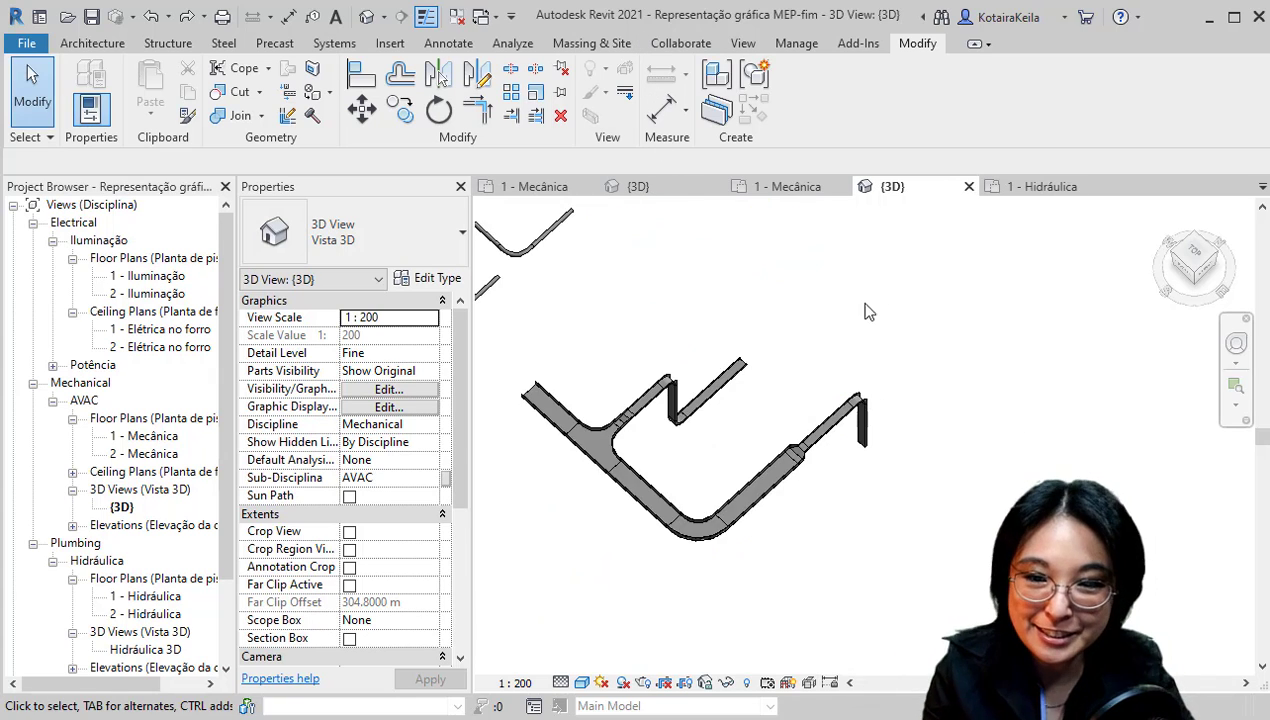
- Bring up the Annotate tools and orbit and zoom the model toward the cable tray run
click(450, 45)
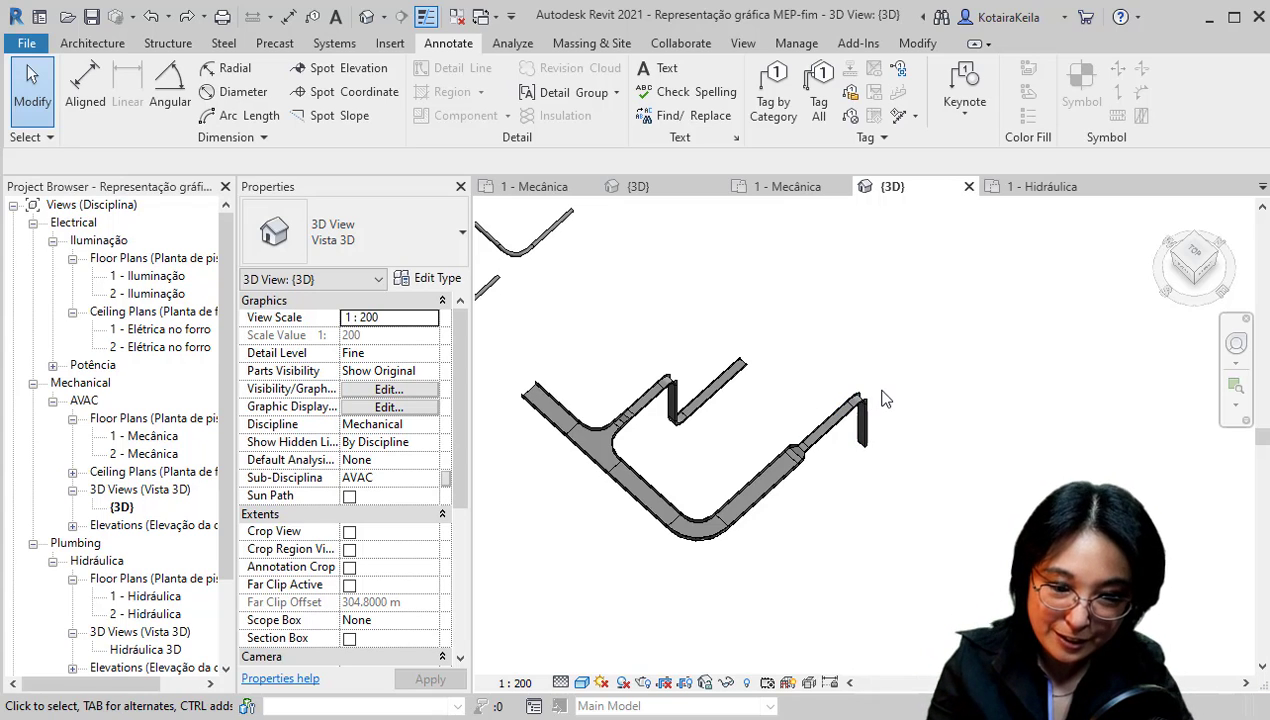
shift+middle_drag(745, 232, 810, 160)
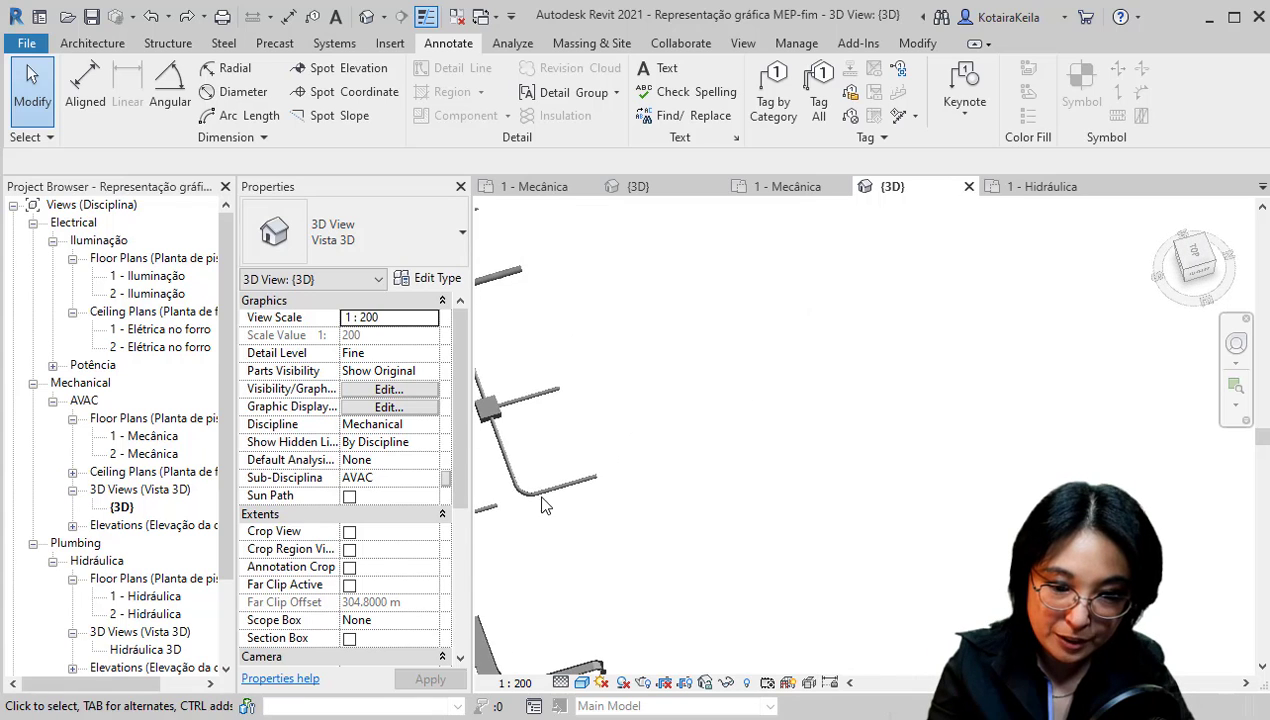
scroll(780, 300, down, 4)
scroll(775, 370, down, 3)
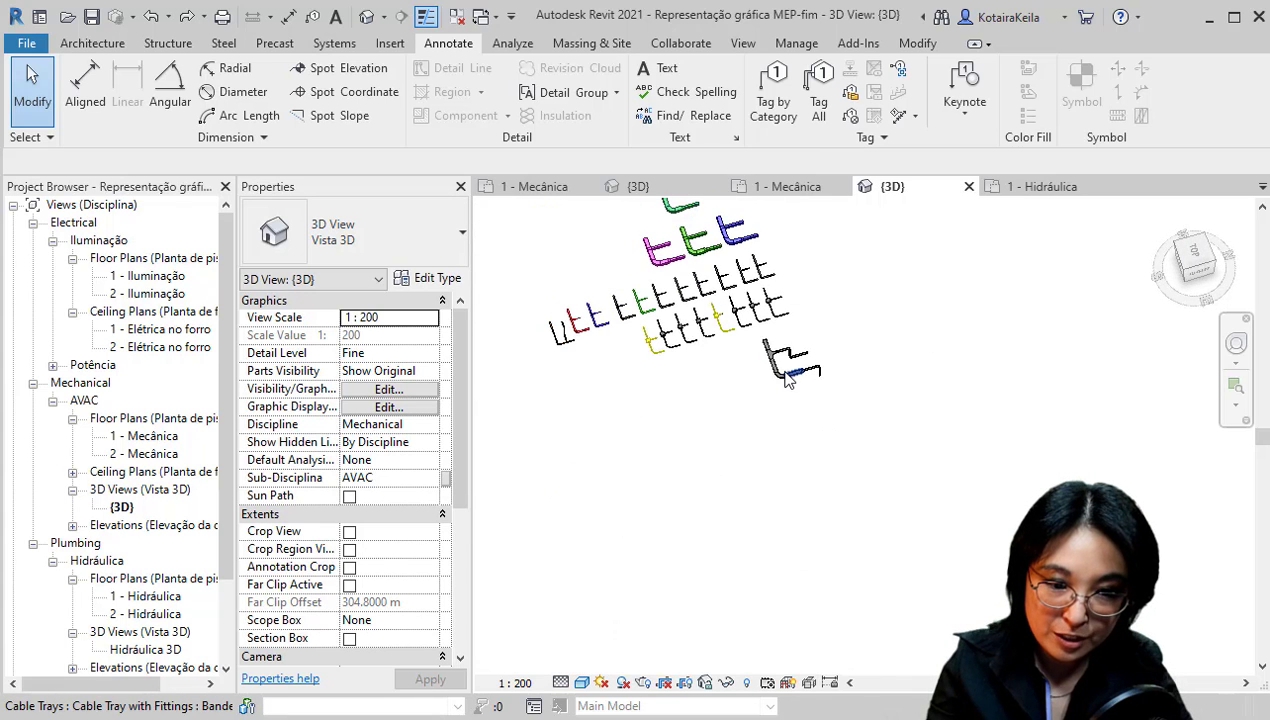
mouse_move(785, 380)
middle_down()
mouse_move(776, 525)
mouse_move(745, 470)
middle_up()
click(745, 405)
mouse_move(745, 405)
shift+middle_down()
mouse_move(700, 430)
mouse_move(790, 393)
shift+middle_up()
scroll(760, 447, up, 3)
scroll(760, 447, up, 3)
scroll(652, 468, down, 3)
key(Escape)
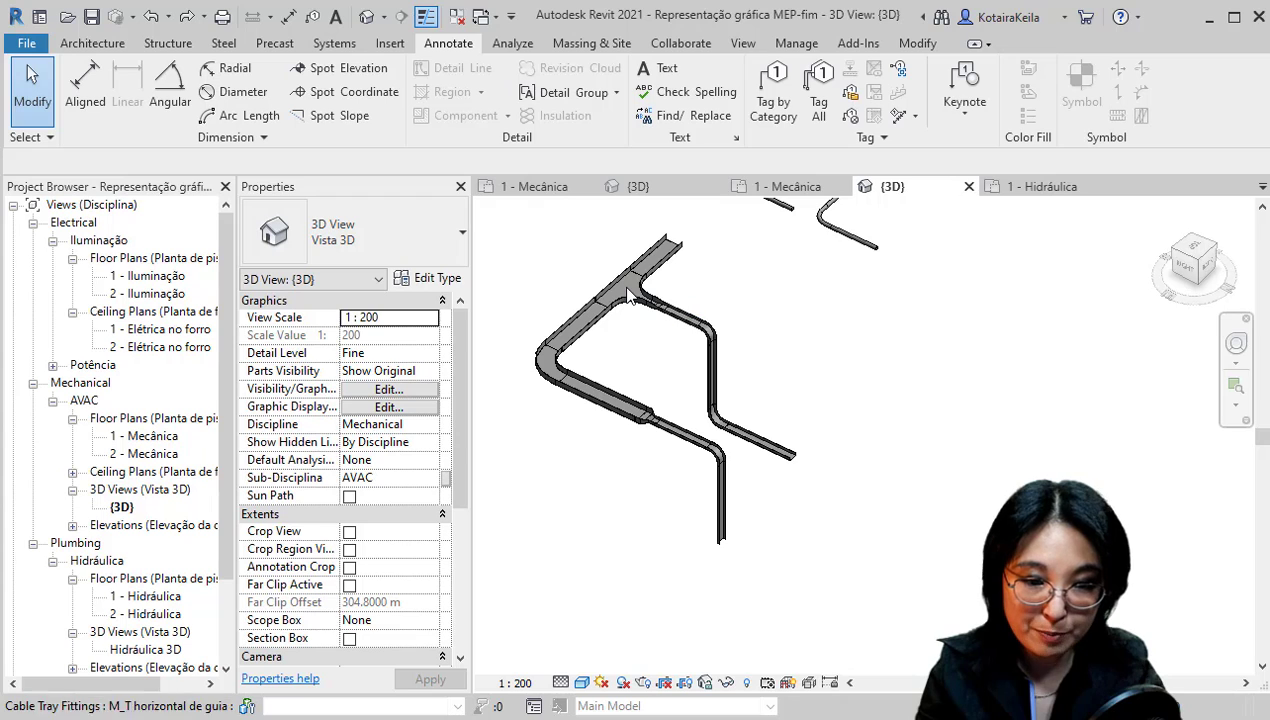
- Select the top tray and vertical drop, reorient via ViewCube corners, then clear the selection
click(652, 270)
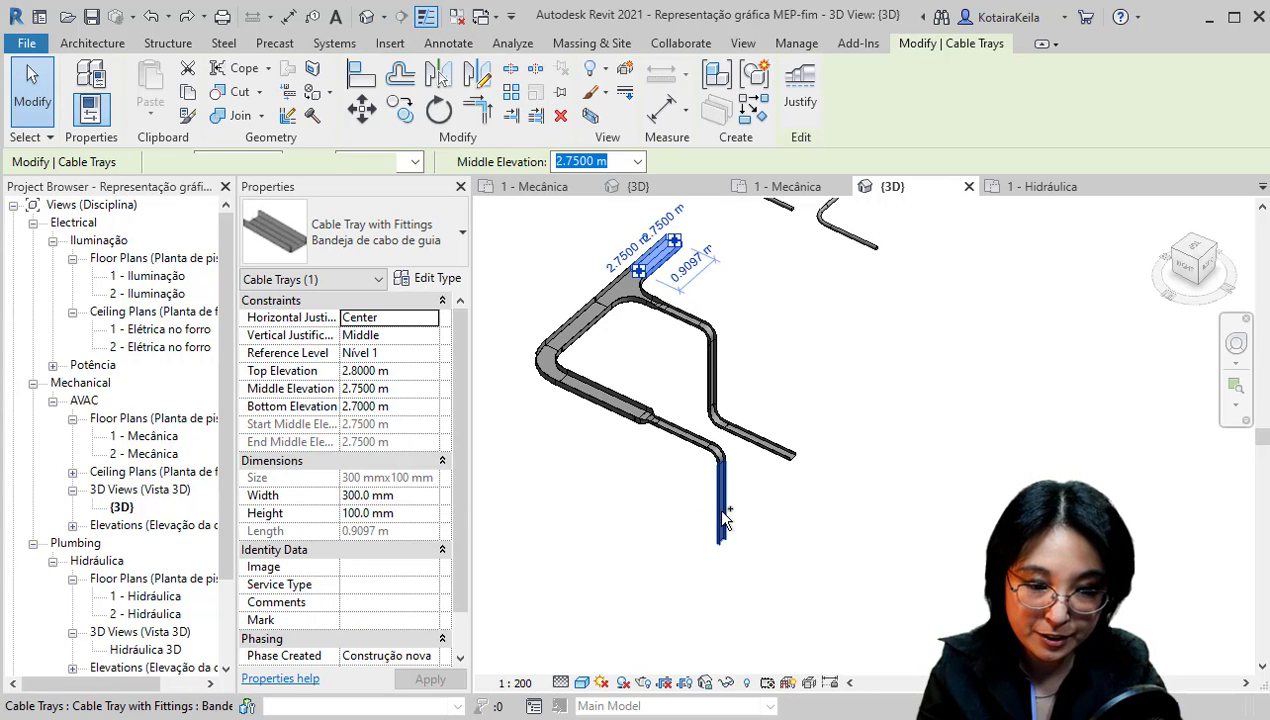
ctrl+click(655, 272)
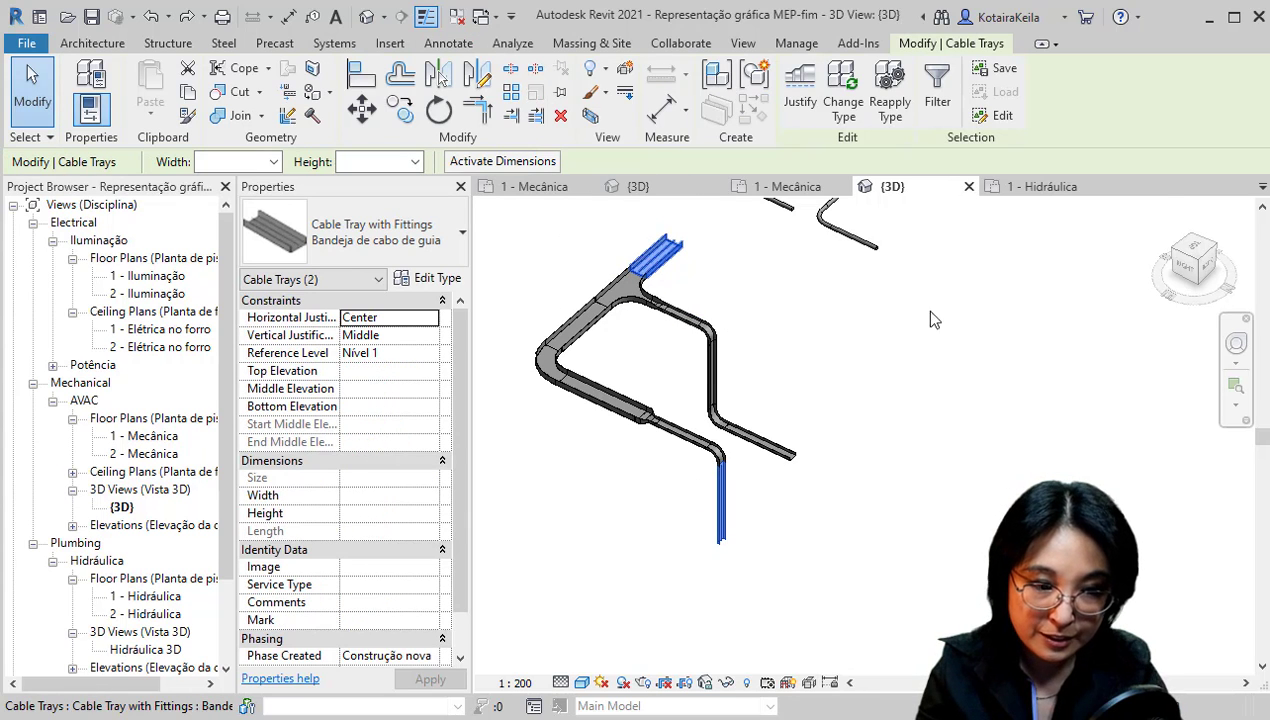
click(1218, 247)
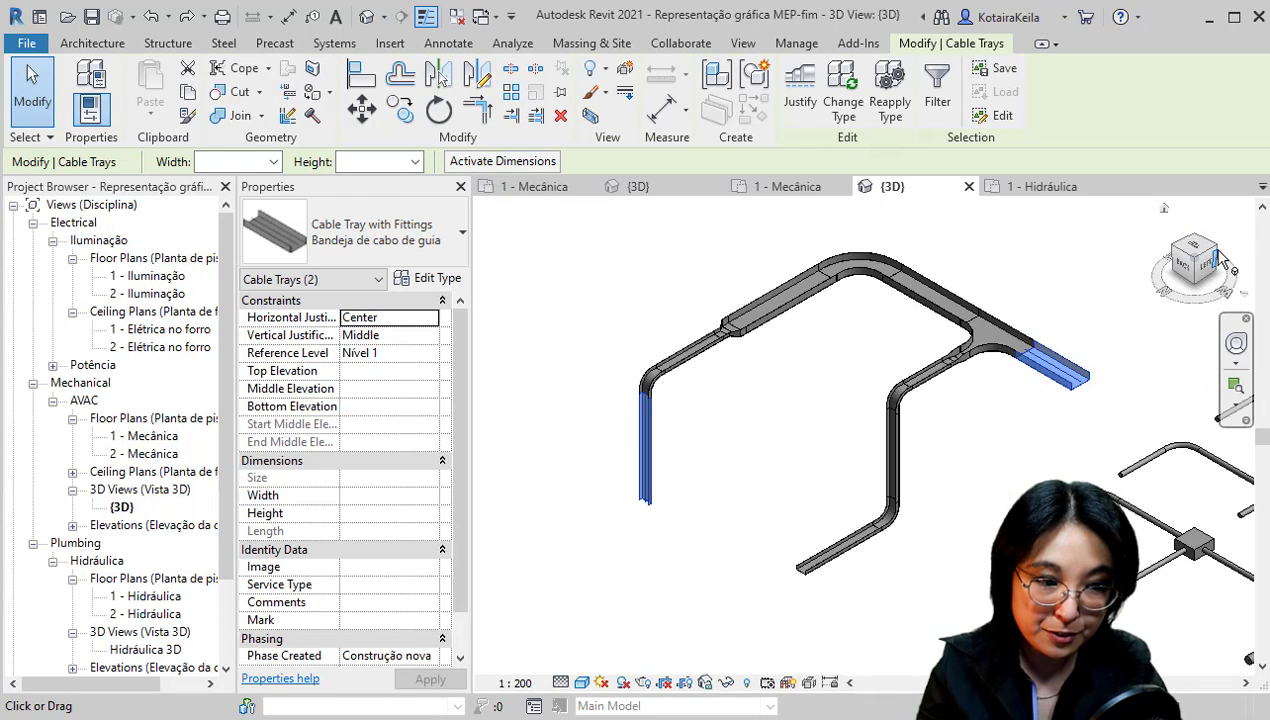
click(1212, 252)
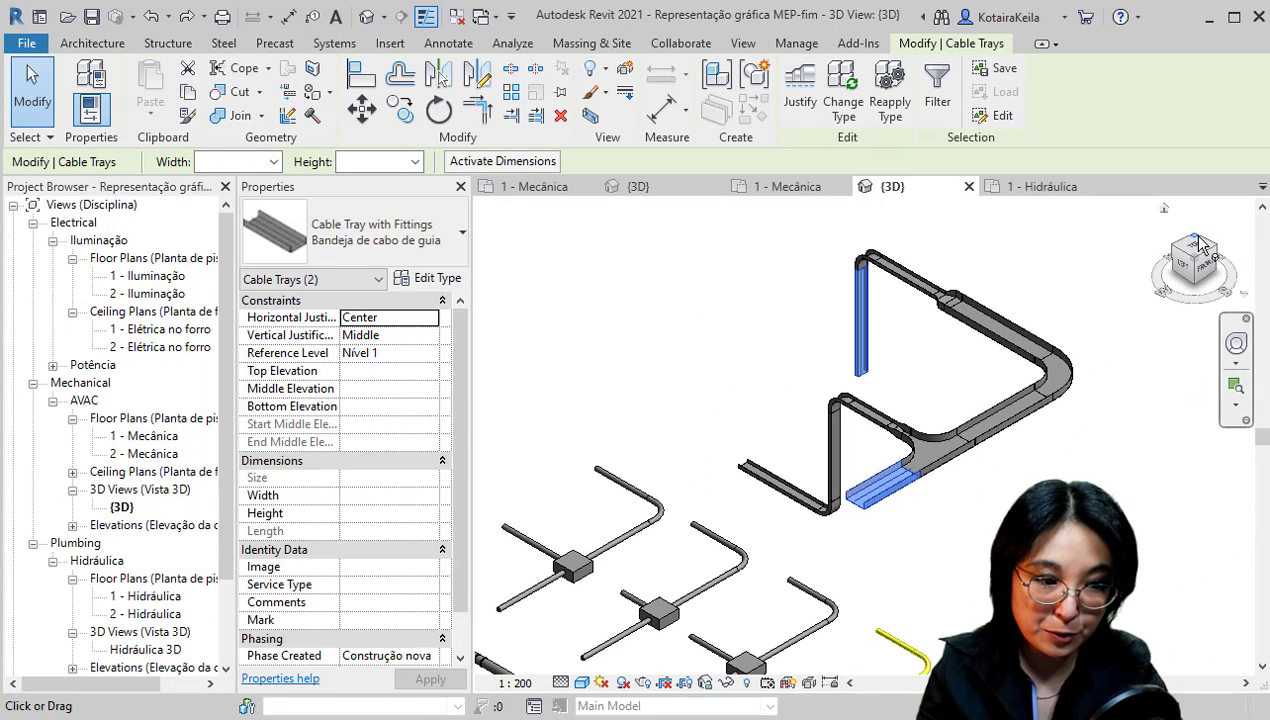
click(1200, 245)
middle_drag(948, 385, 794, 381)
click(840, 391)
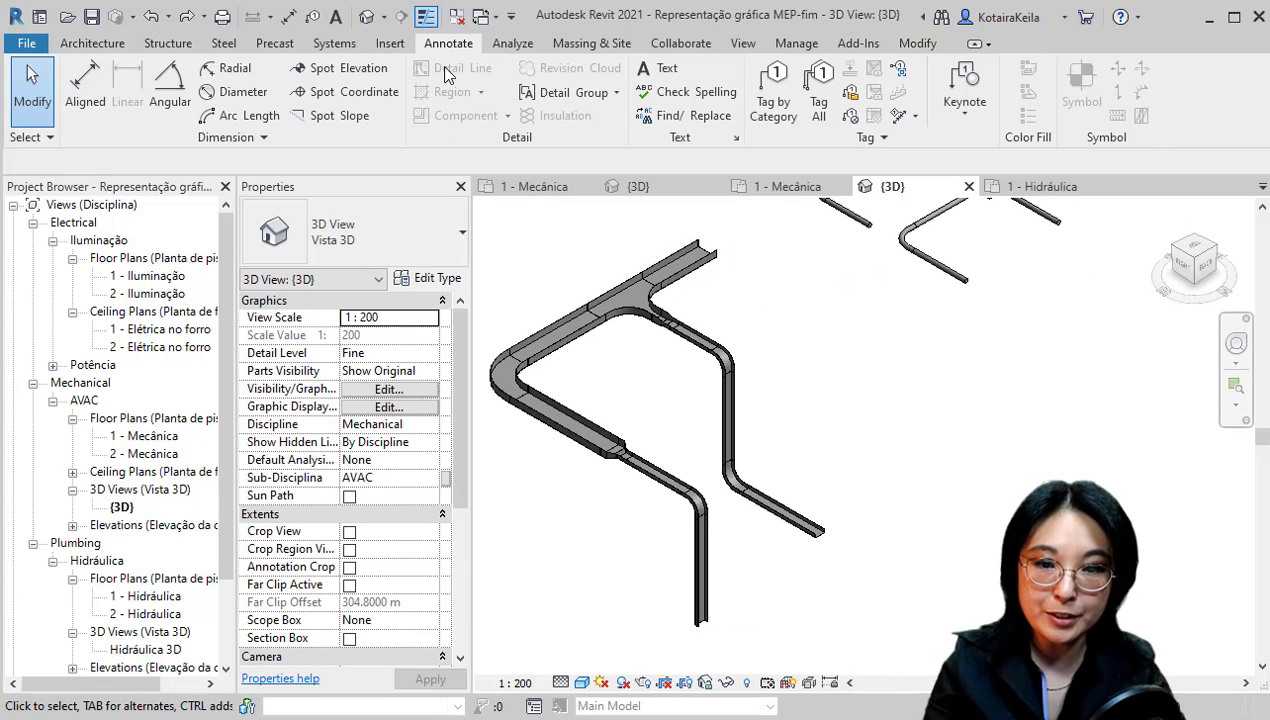
- Start a 2.5mm Arial text note at 1:50 view scale, placed on the tray bend
click(667, 70)
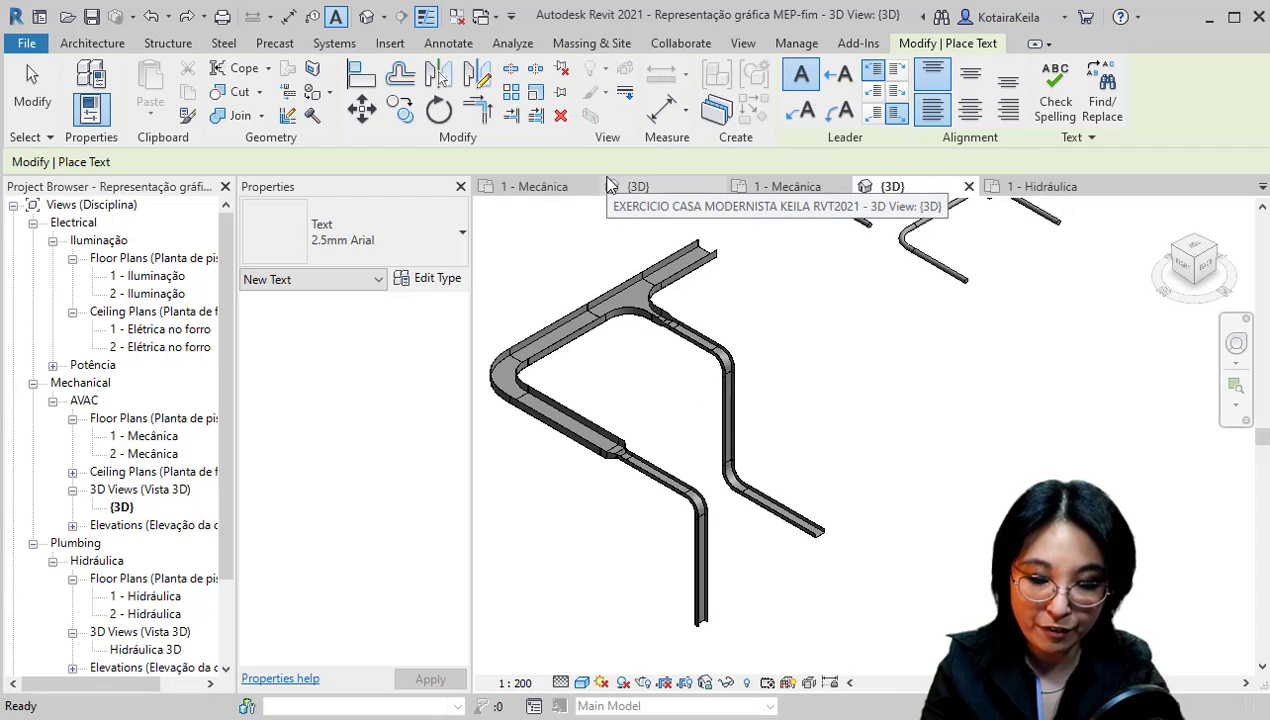
click(522, 684)
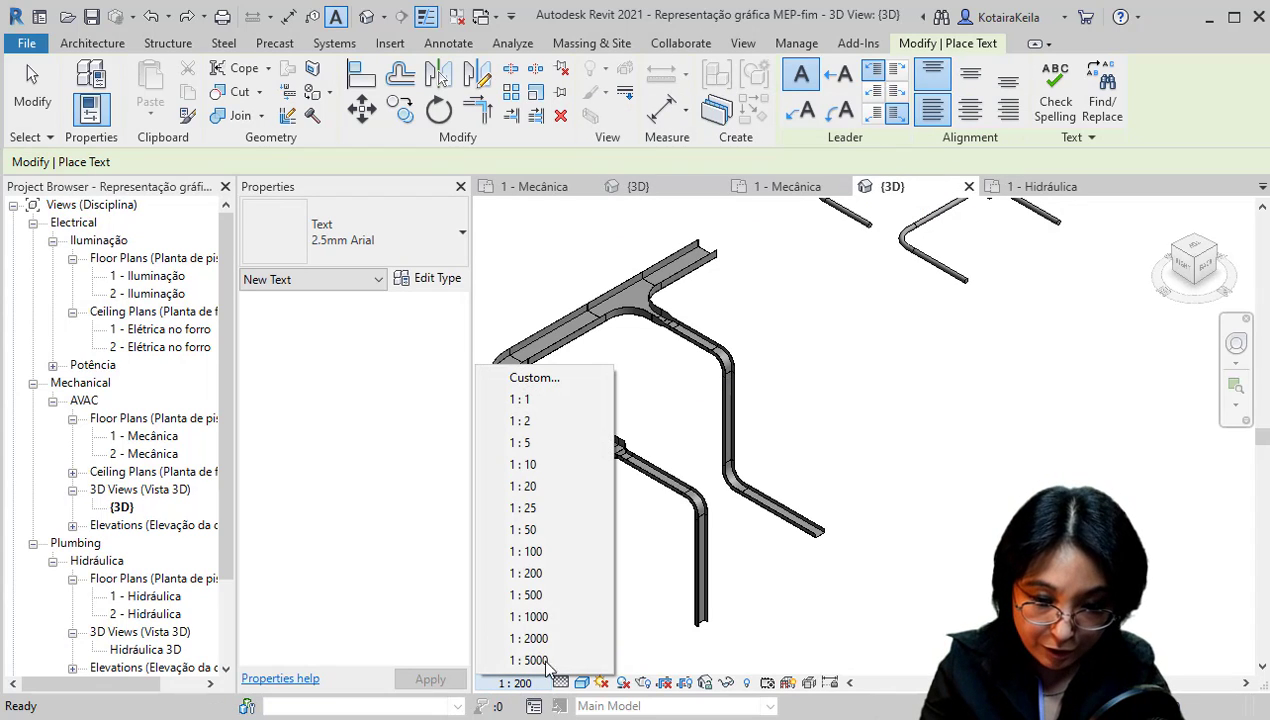
click(560, 530)
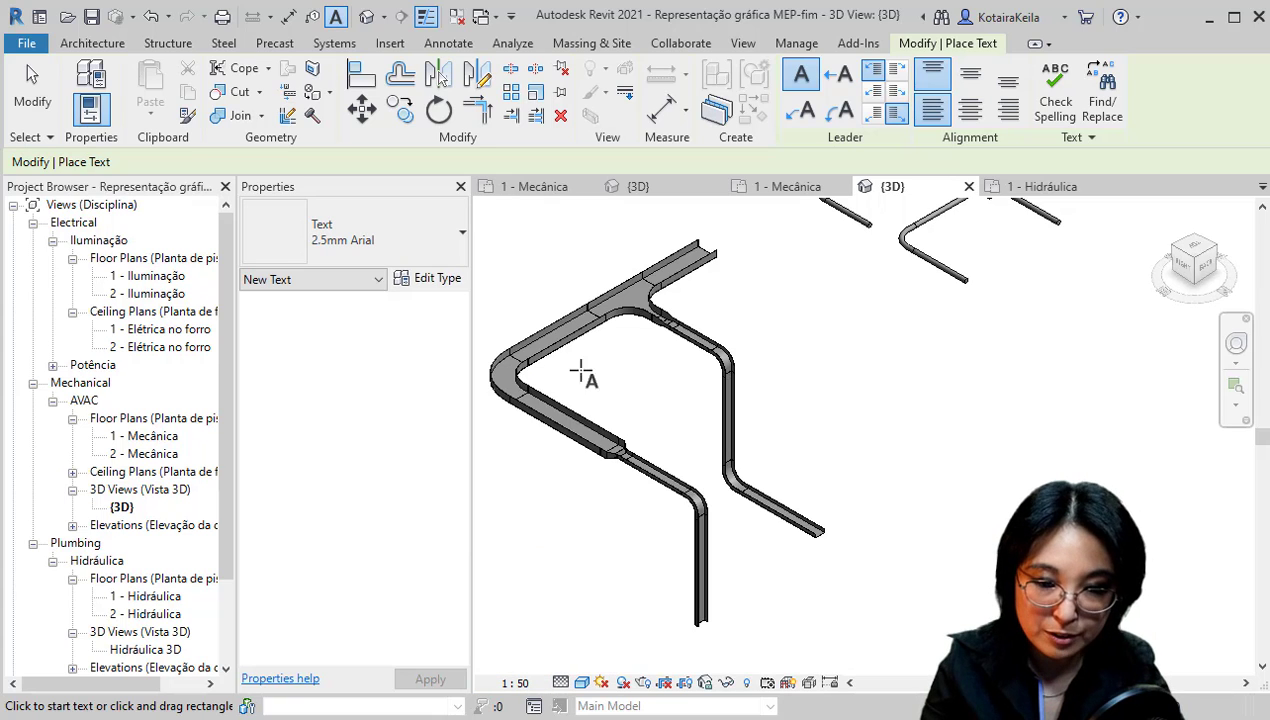
click(432, 244)
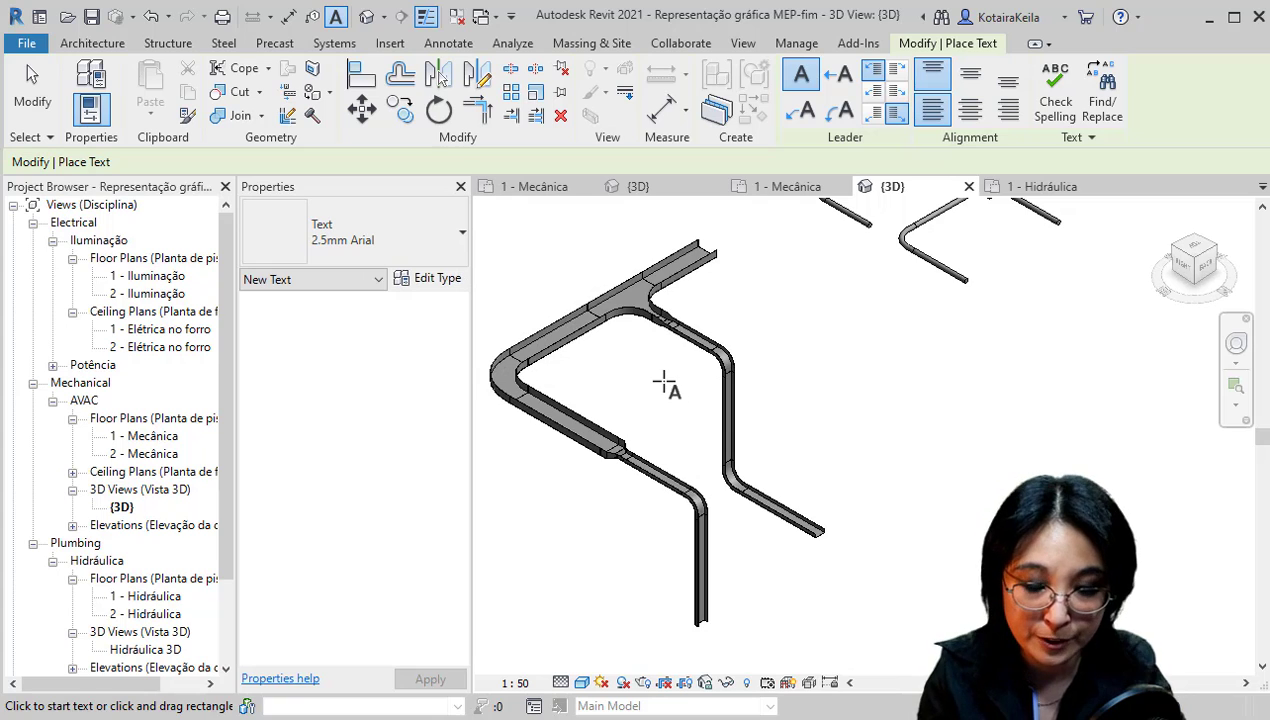
middle_drag(665, 384, 675, 440)
click(549, 378)
text(v)
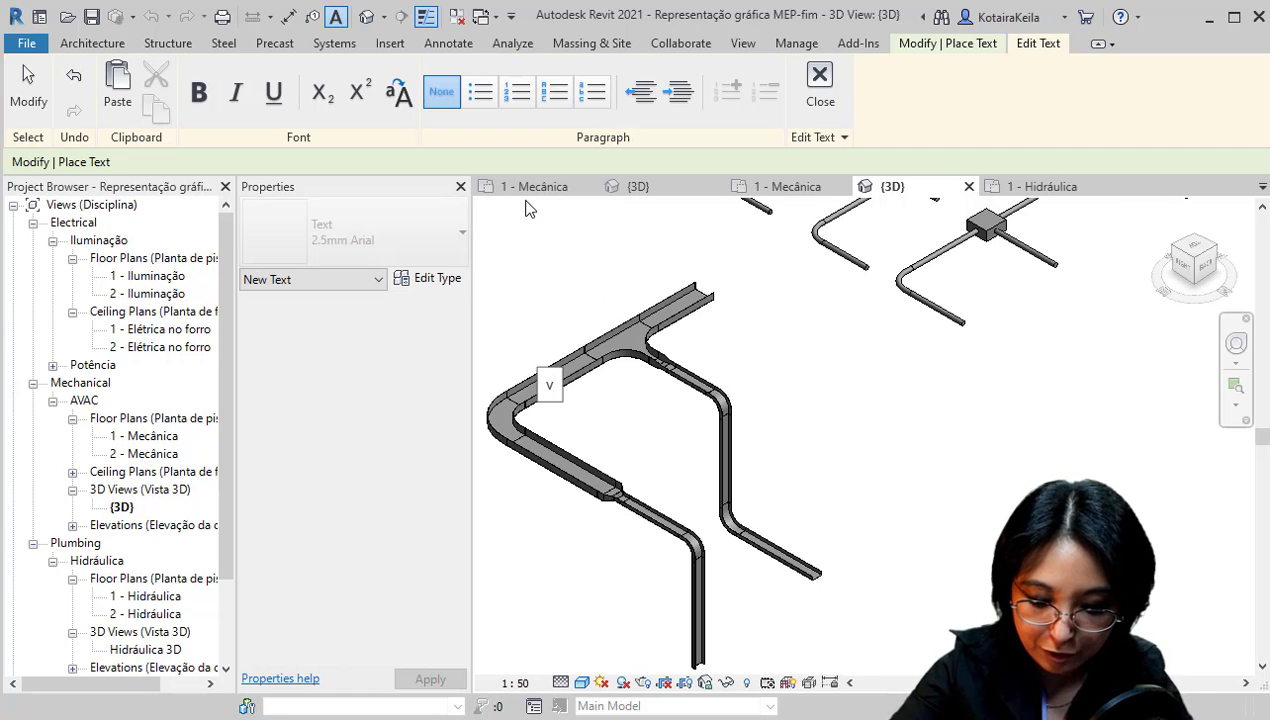
- Enter the note text 'VER' and move the note above the cable tray
text(VER)
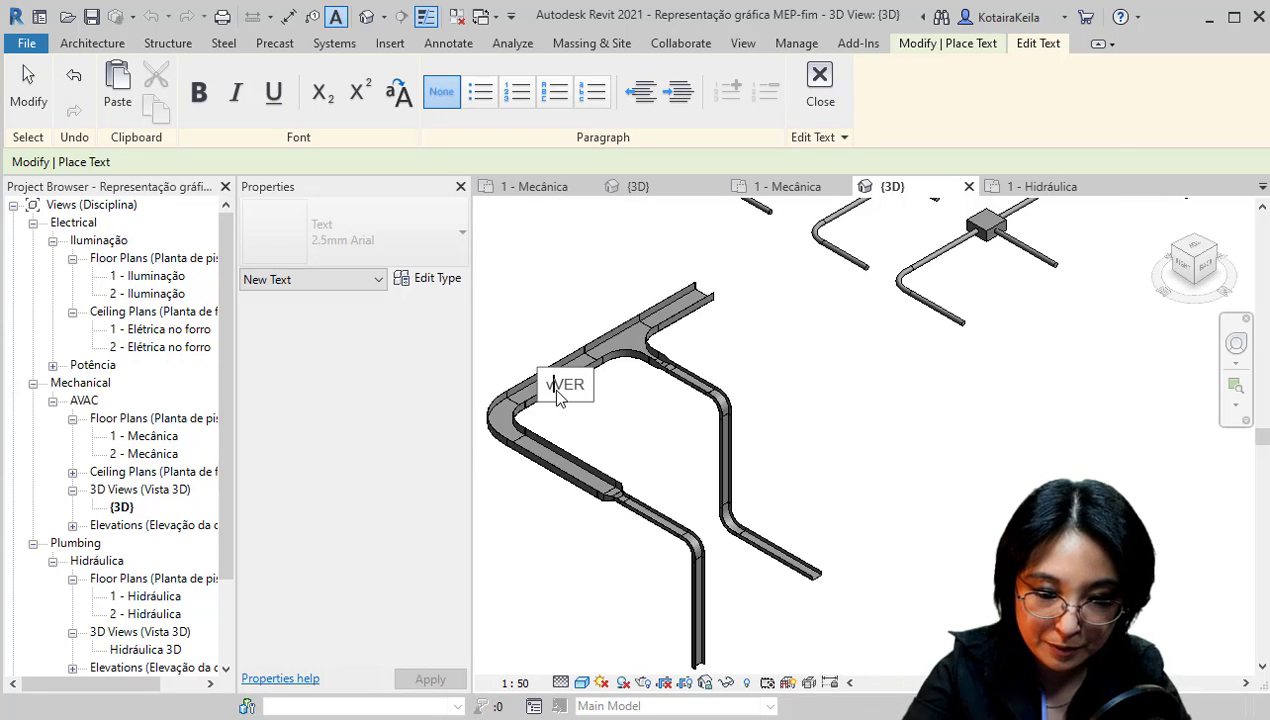
key(BackSpace)
click(630, 435)
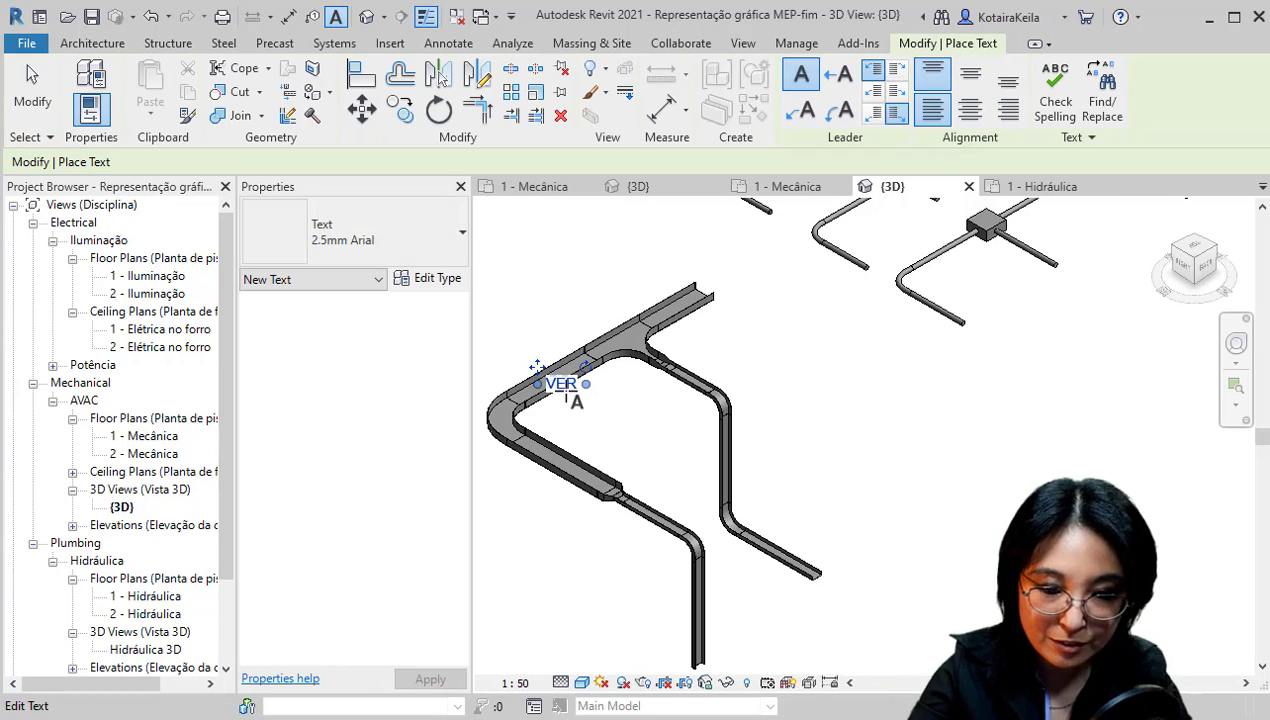
key(Escape)
click(560, 385)
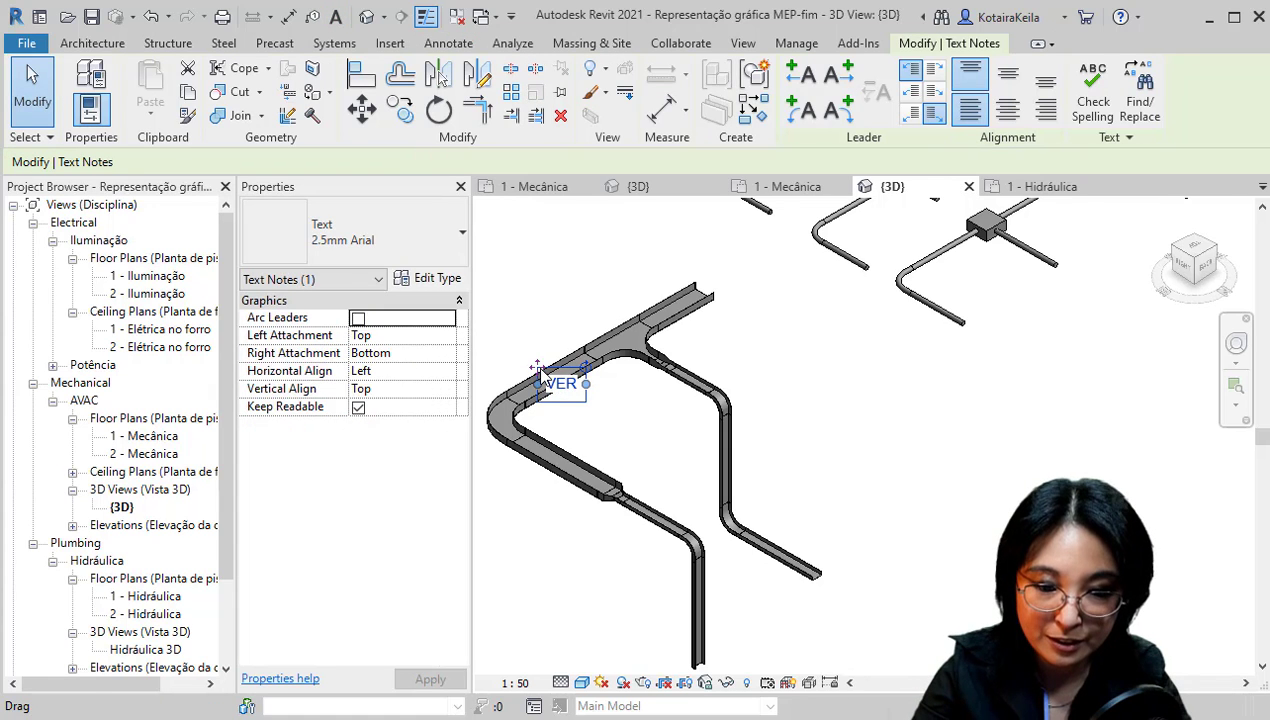
drag(560, 384, 561, 262)
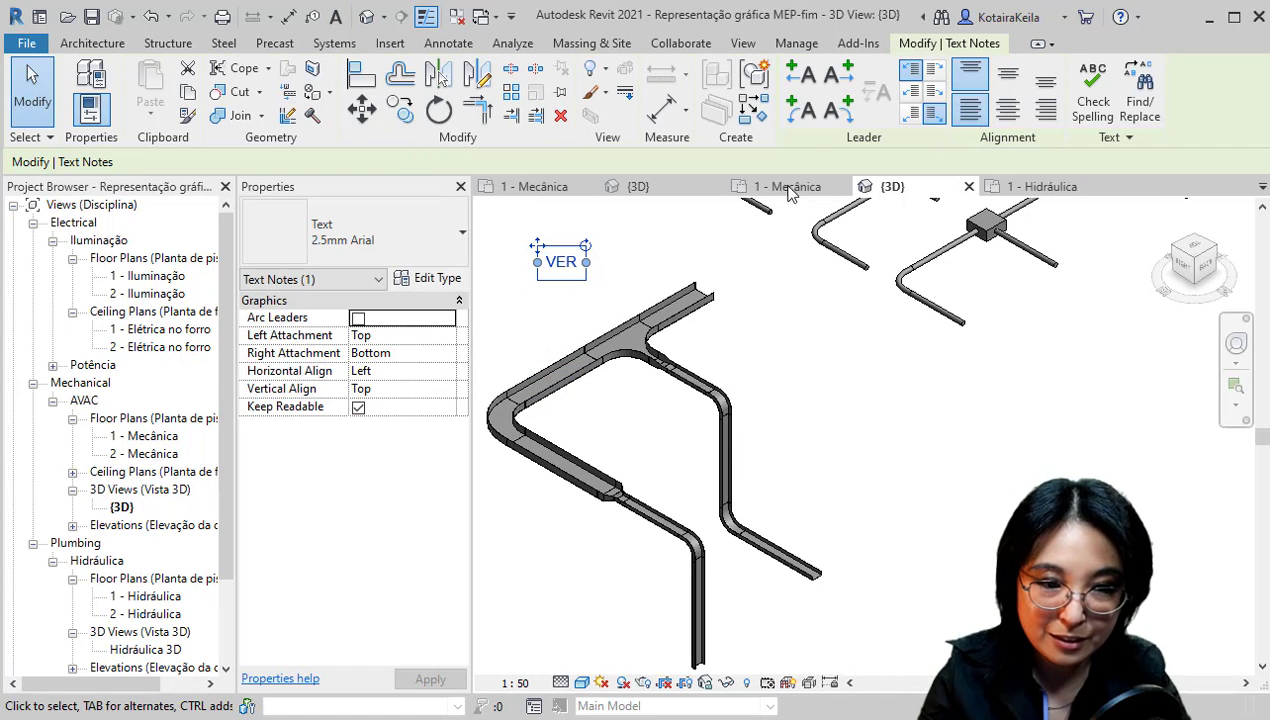
- Give the VER note two straight leaders pointing at the lower tray segment and vertical drop
click(804, 107)
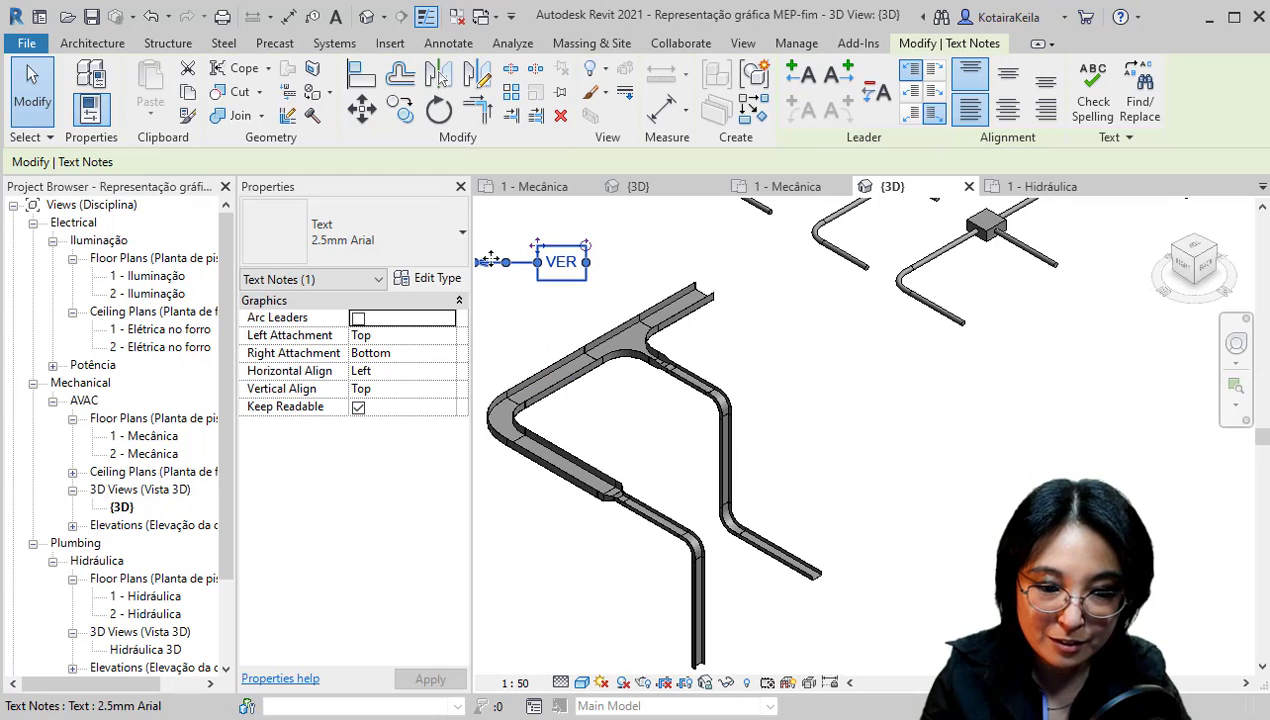
mouse_move(481, 262)
mouse_down()
mouse_move(649, 325)
mouse_move(612, 350)
mouse_up()
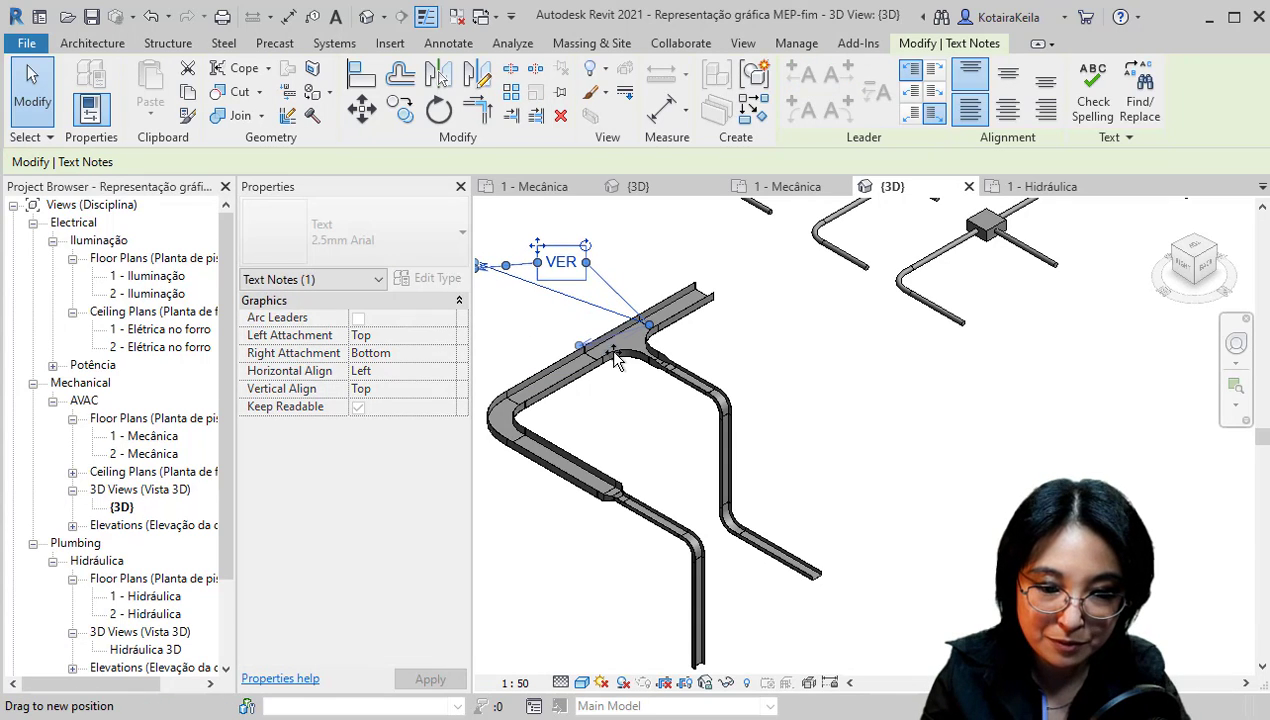
middle_drag(497, 298, 550, 294)
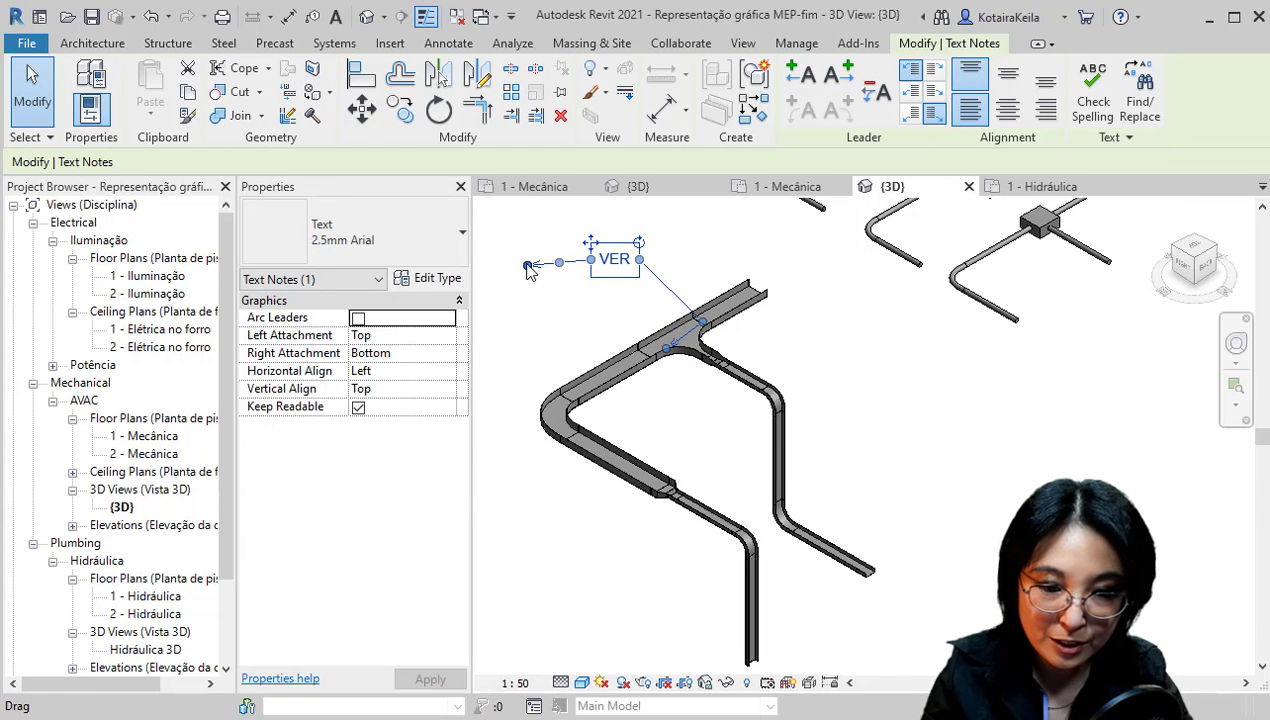
drag(528, 264, 634, 458)
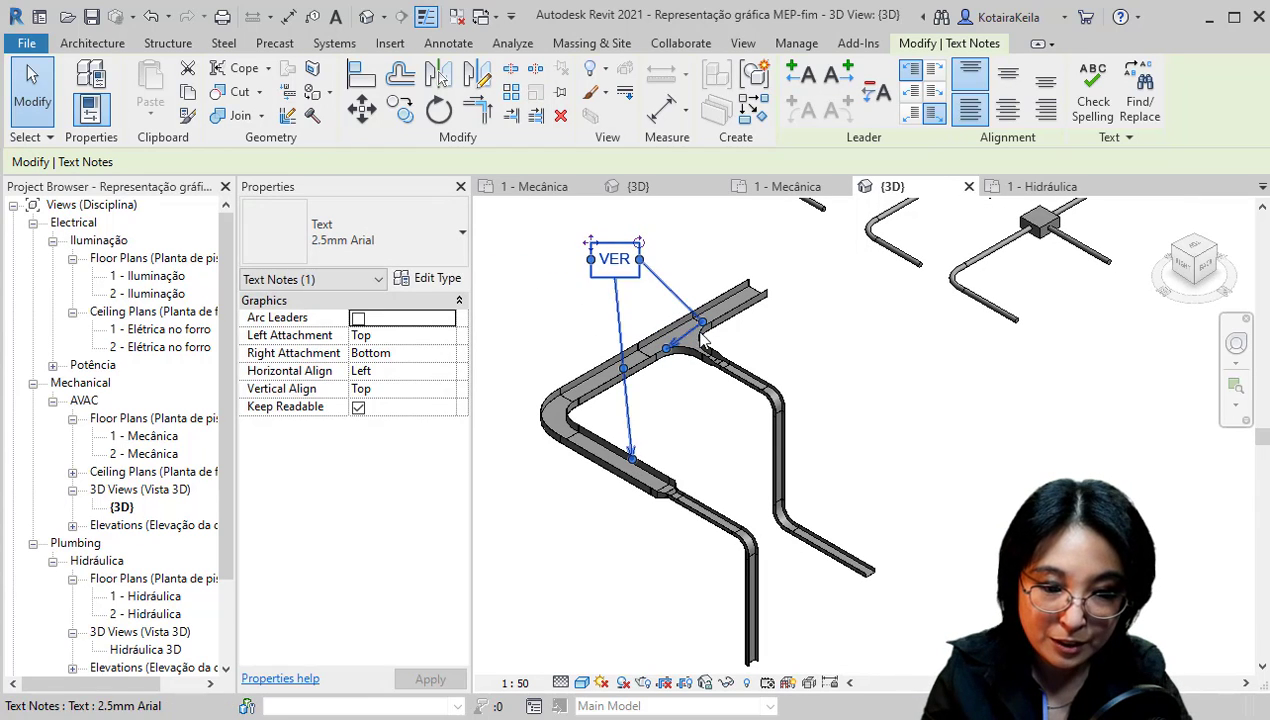
drag(703, 322, 708, 270)
drag(703, 322, 779, 381)
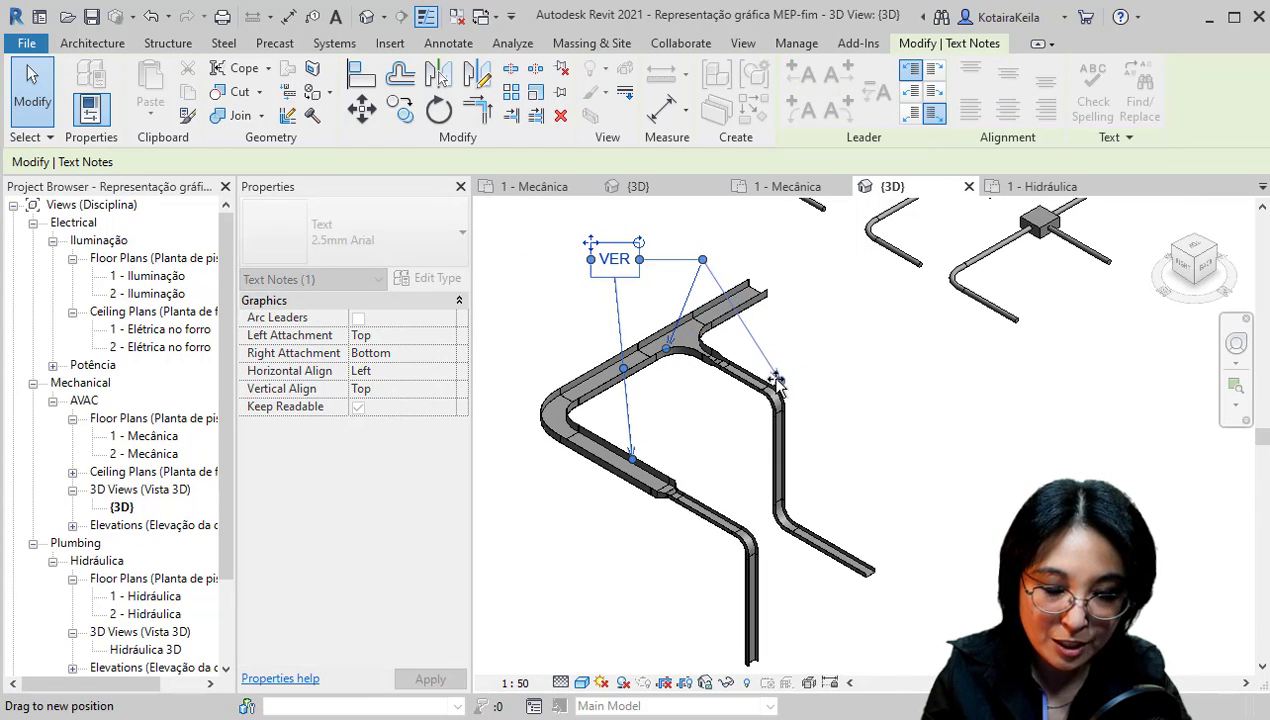
mouse_move(702, 262)
mouse_down()
mouse_move(779, 294)
mouse_move(769, 259)
mouse_up()
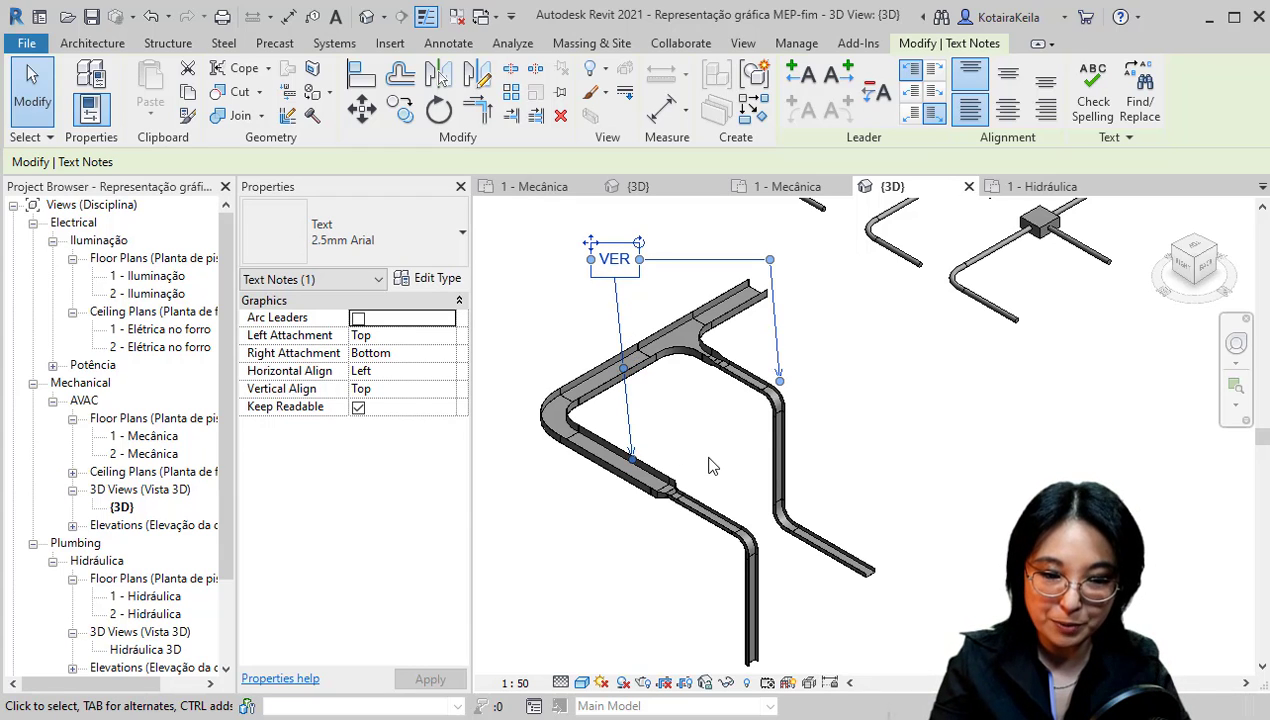
- Orbit to inspect the VER note, return to an isometric view, and deselect it
shift+middle_drag(733, 514, 551, 498)
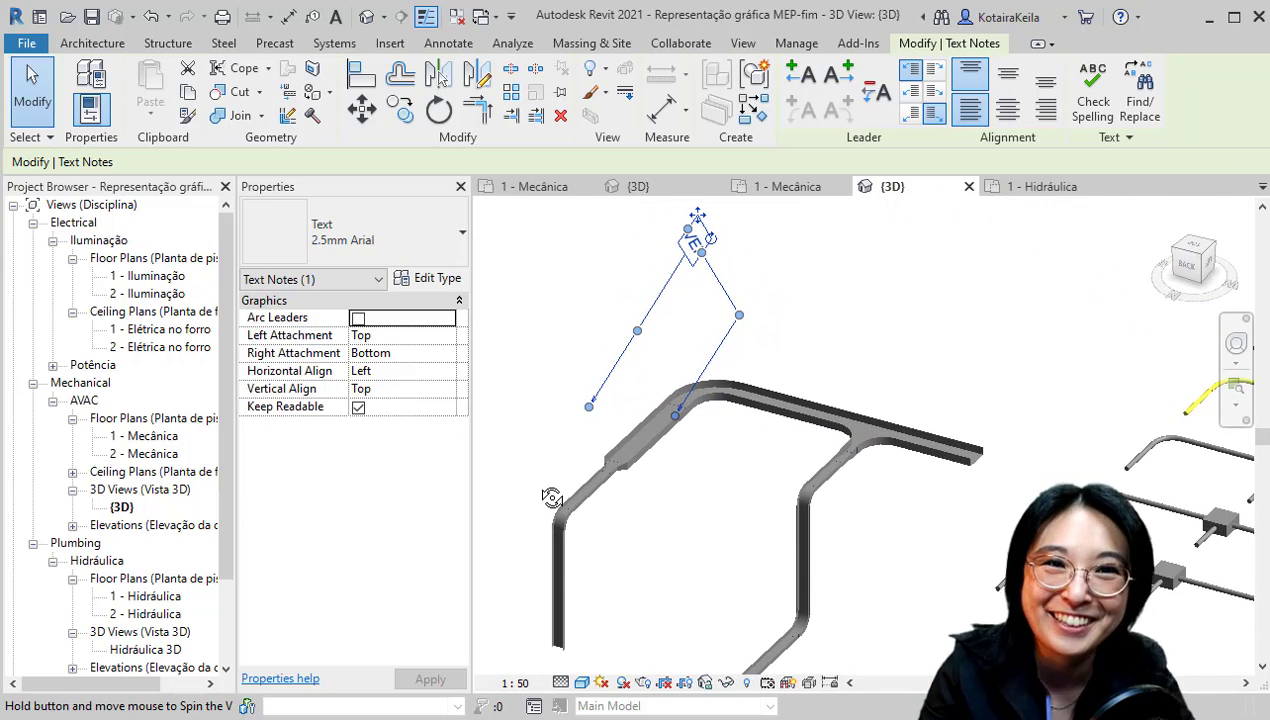
mouse_move(551, 498)
shift+middle_down()
mouse_move(819, 479)
mouse_move(578, 519)
mouse_move(615, 525)
mouse_move(839, 479)
mouse_move(724, 523)
shift+middle_up()
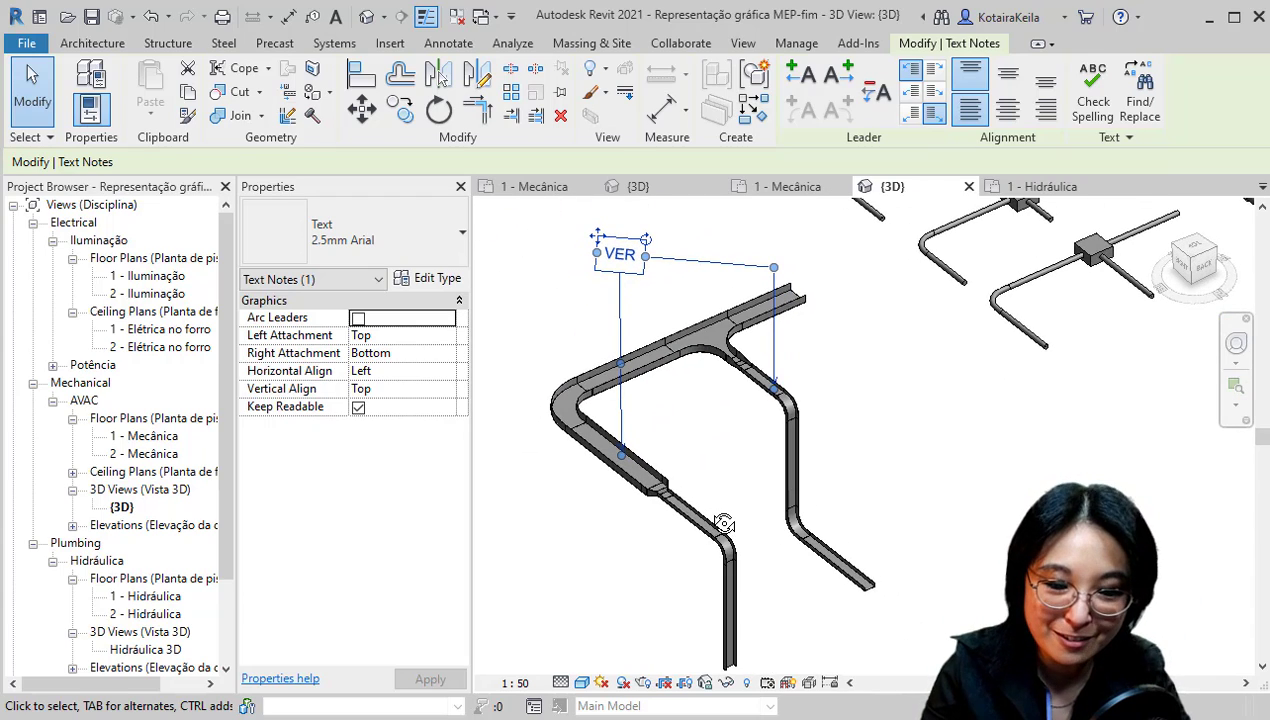
click(1193, 260)
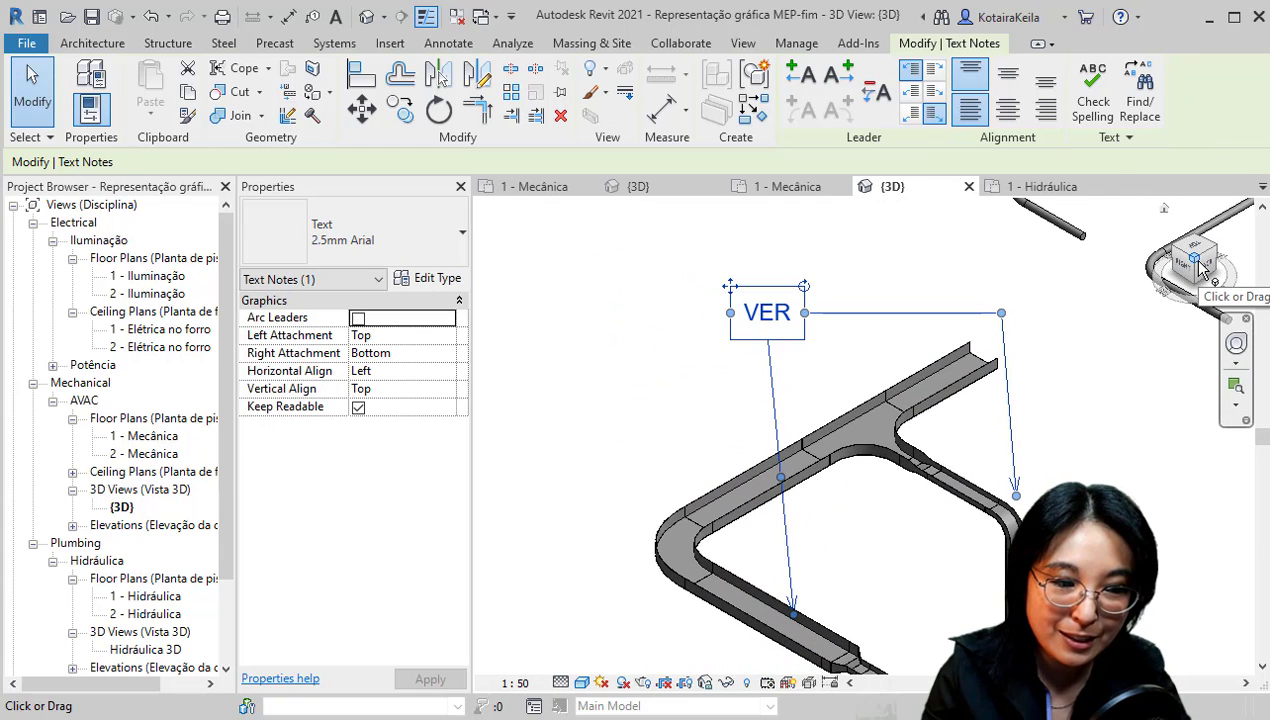
scroll(944, 500, down, 2)
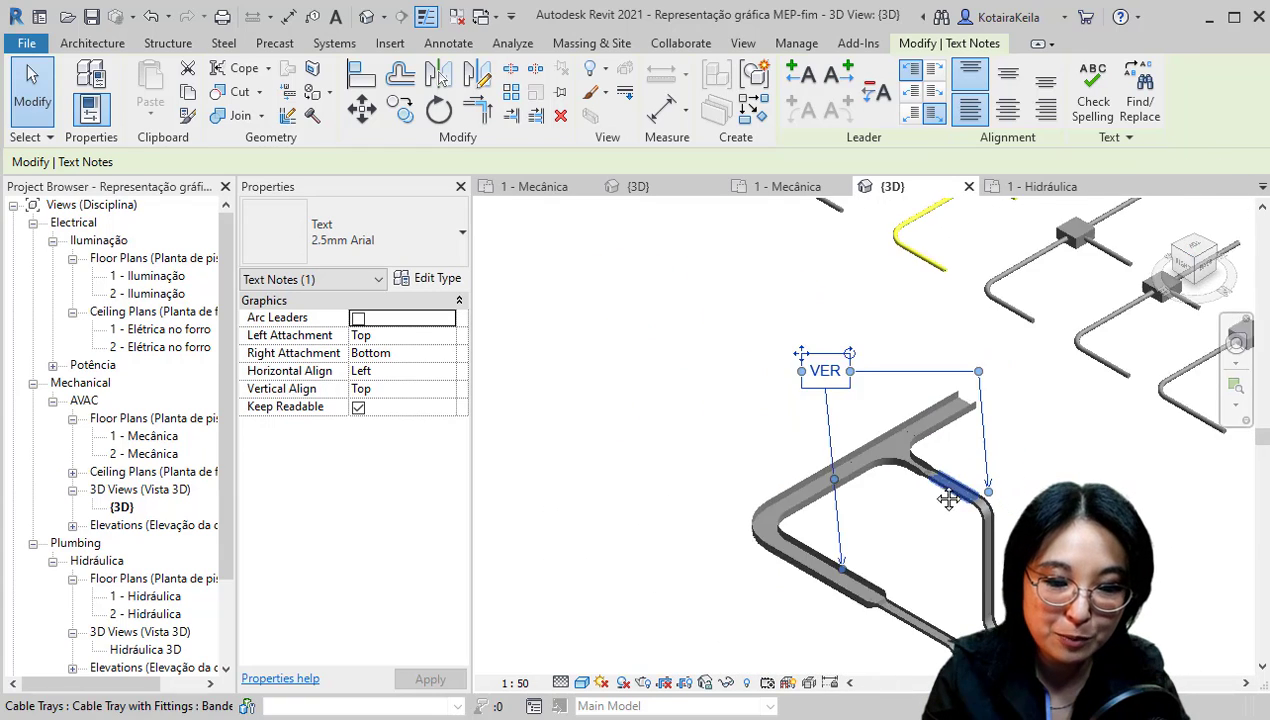
click(822, 396)
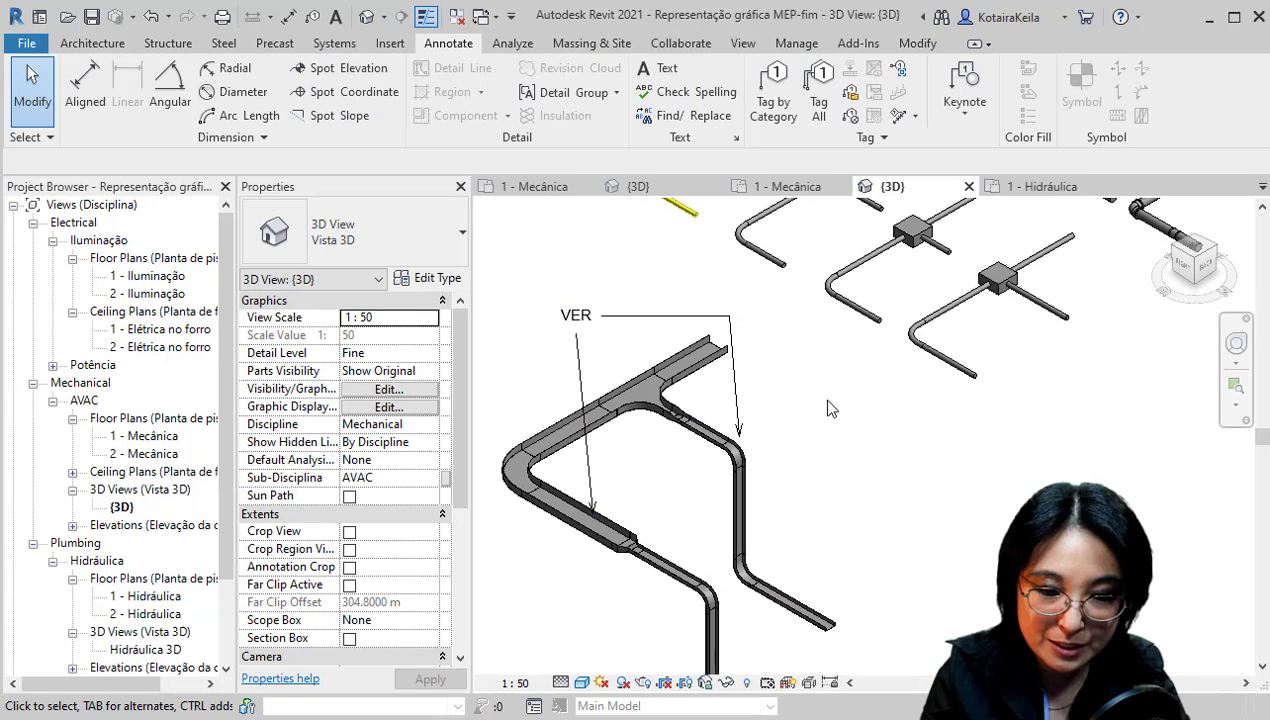
- Delete the VER note and make a plain duplicate of the {3D} view
click(576, 314)
key(Delete)
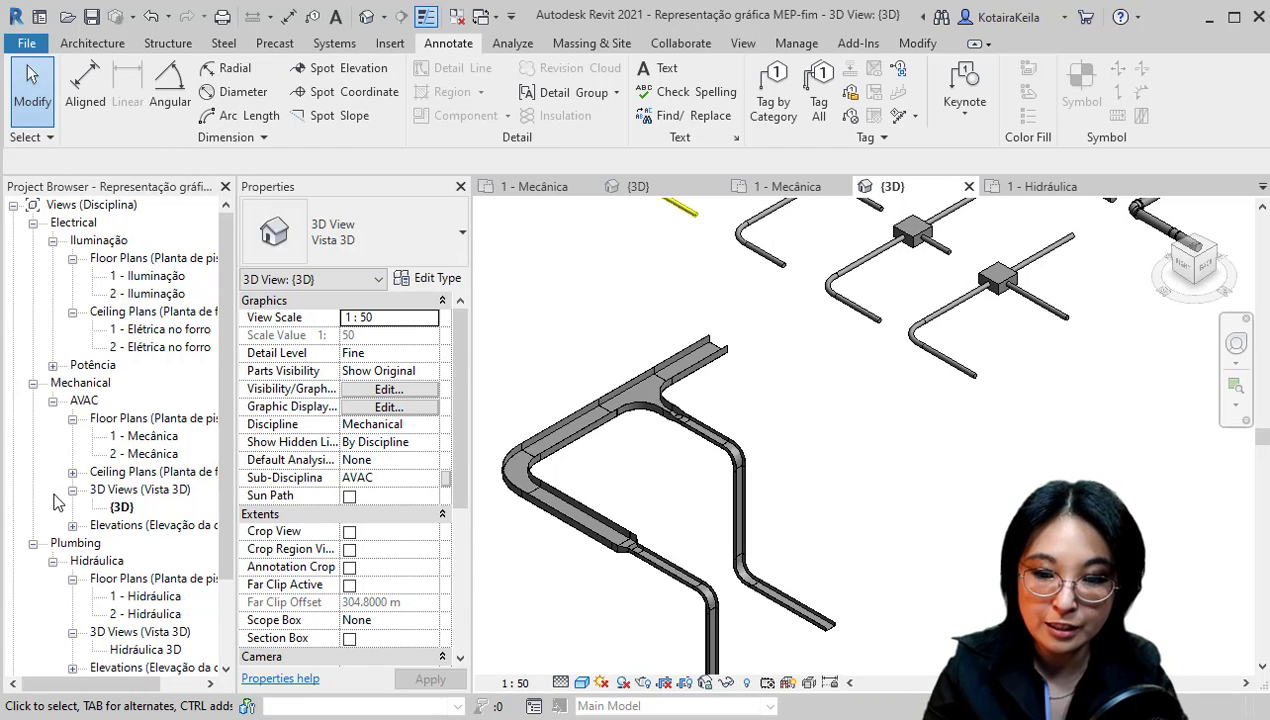
right_click(120, 507)
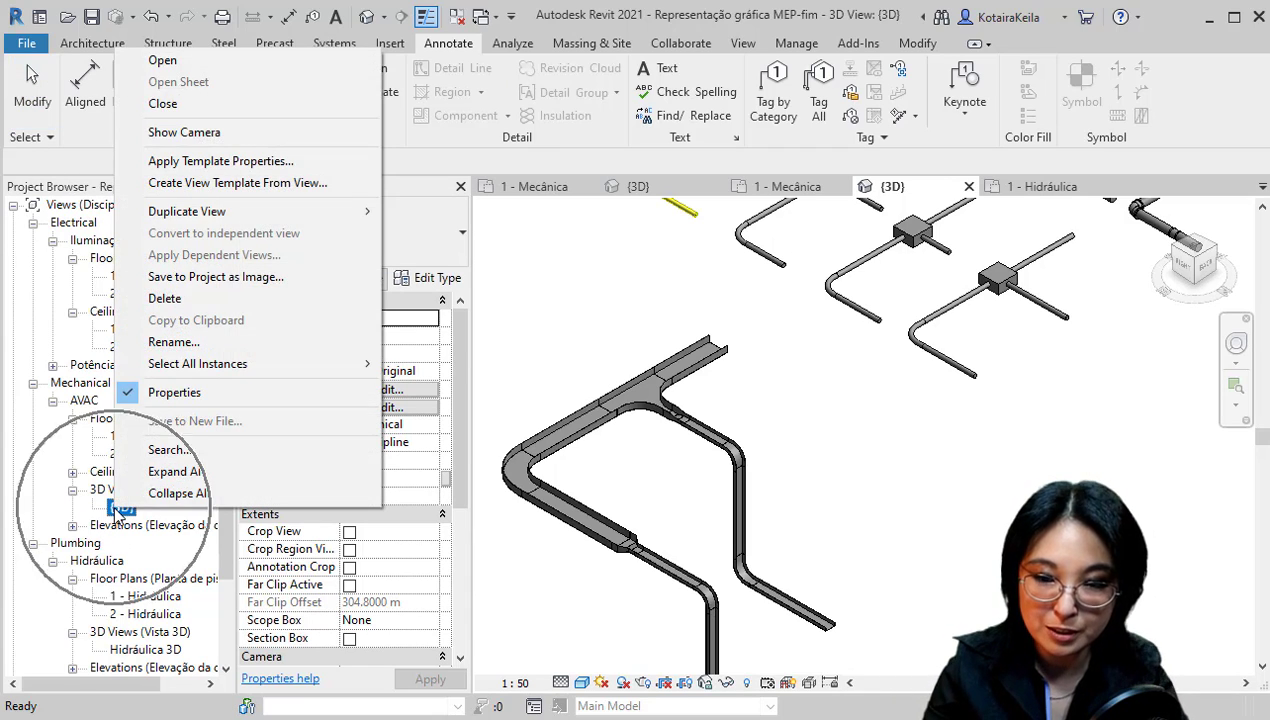
click(306, 212)
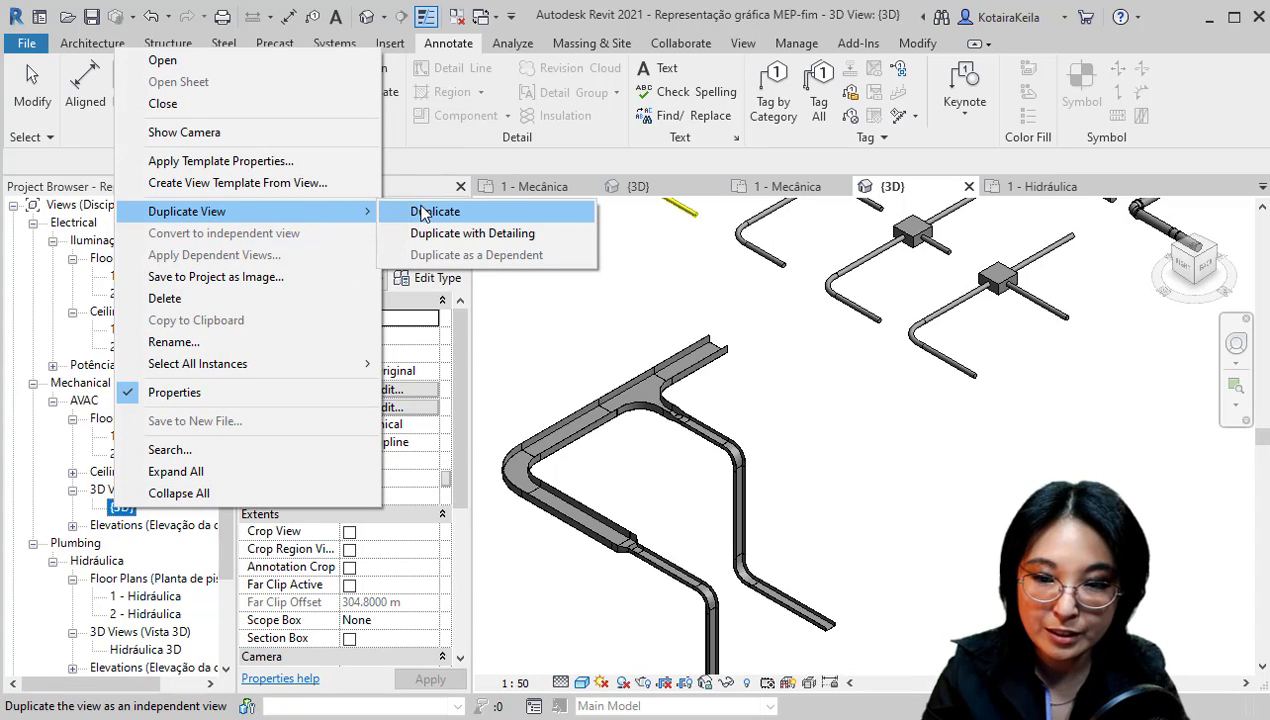
click(455, 212)
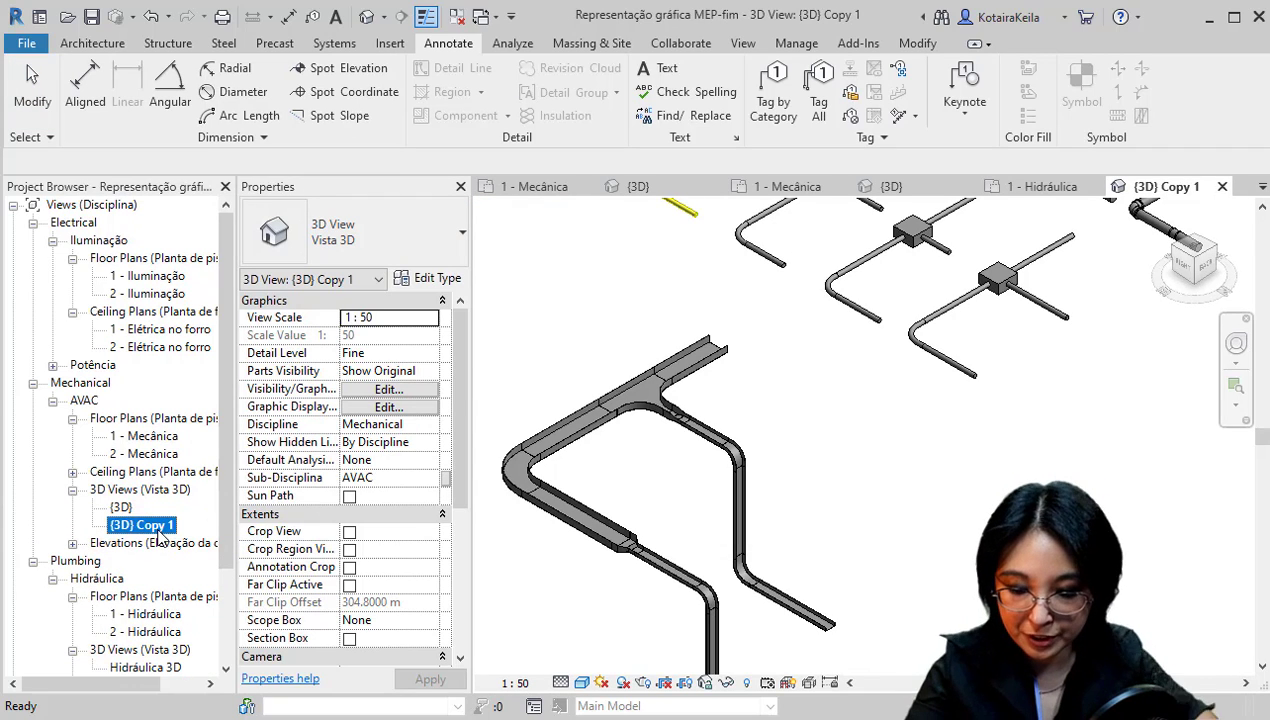
- Rename the copied view to 'CABLE TRAY 3D' and open it
click(157, 532)
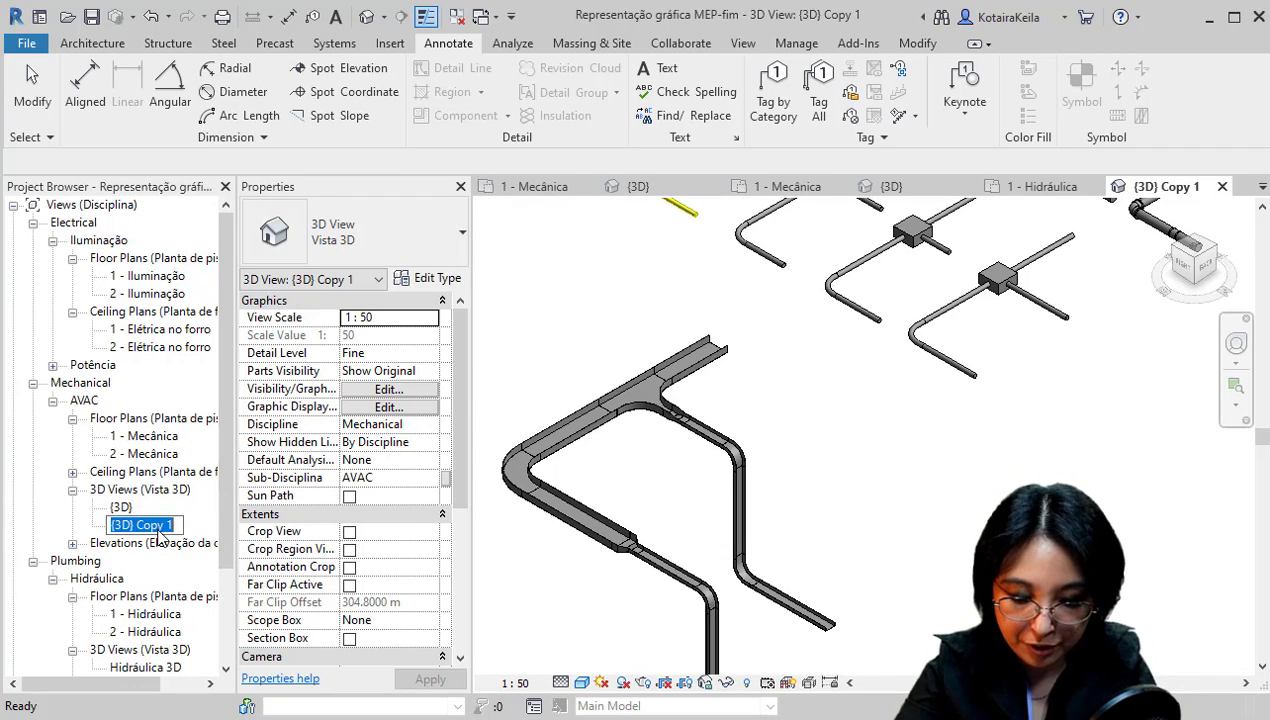
text(c)
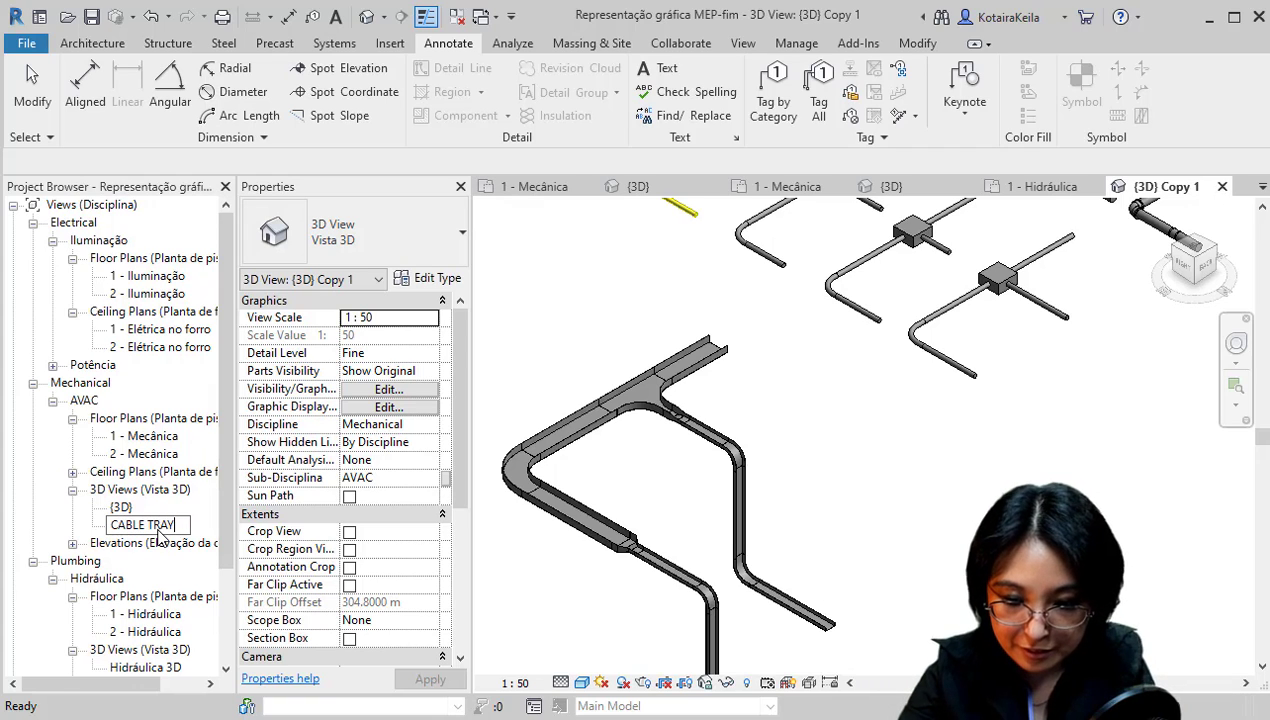
text( 3D)
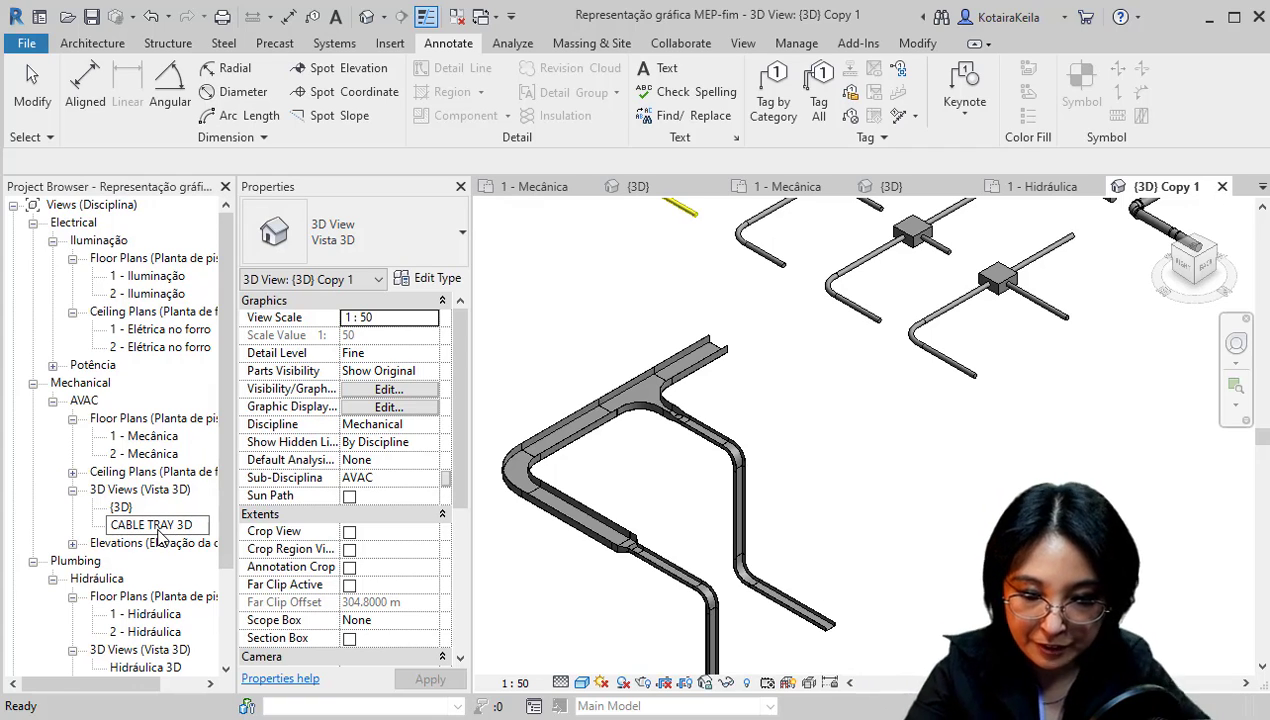
double_click(200, 525)
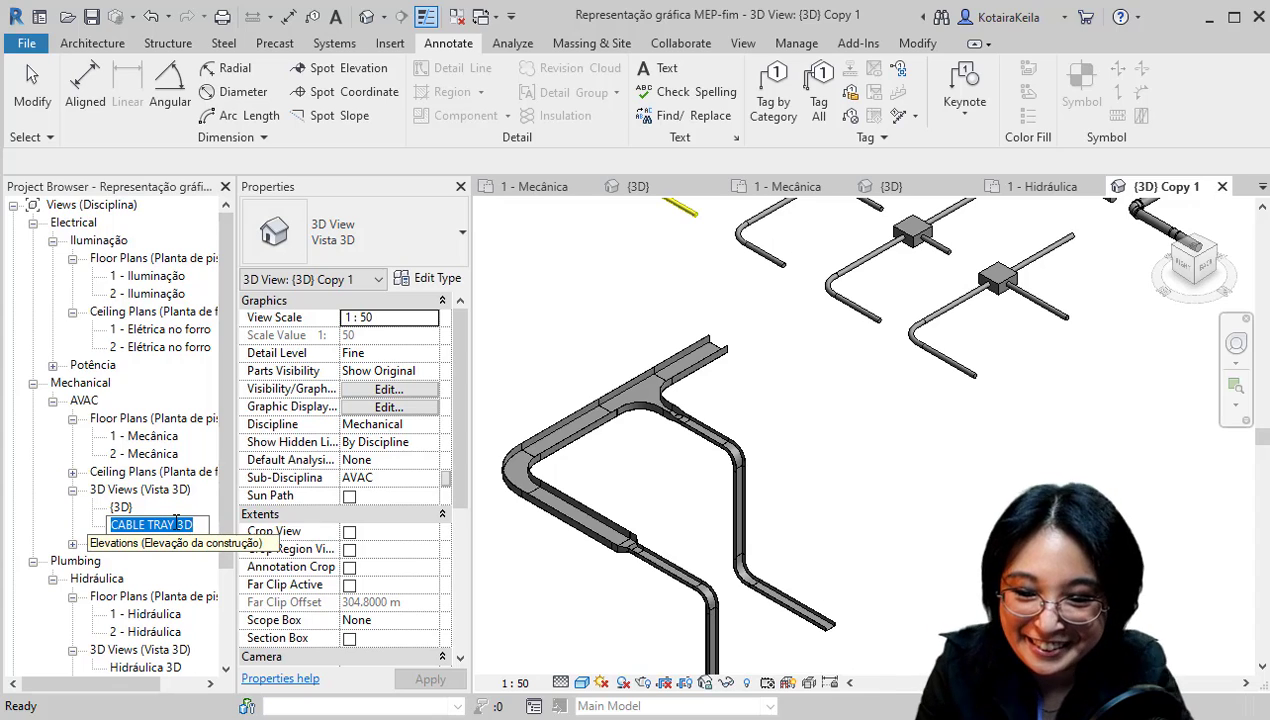
key(Return)
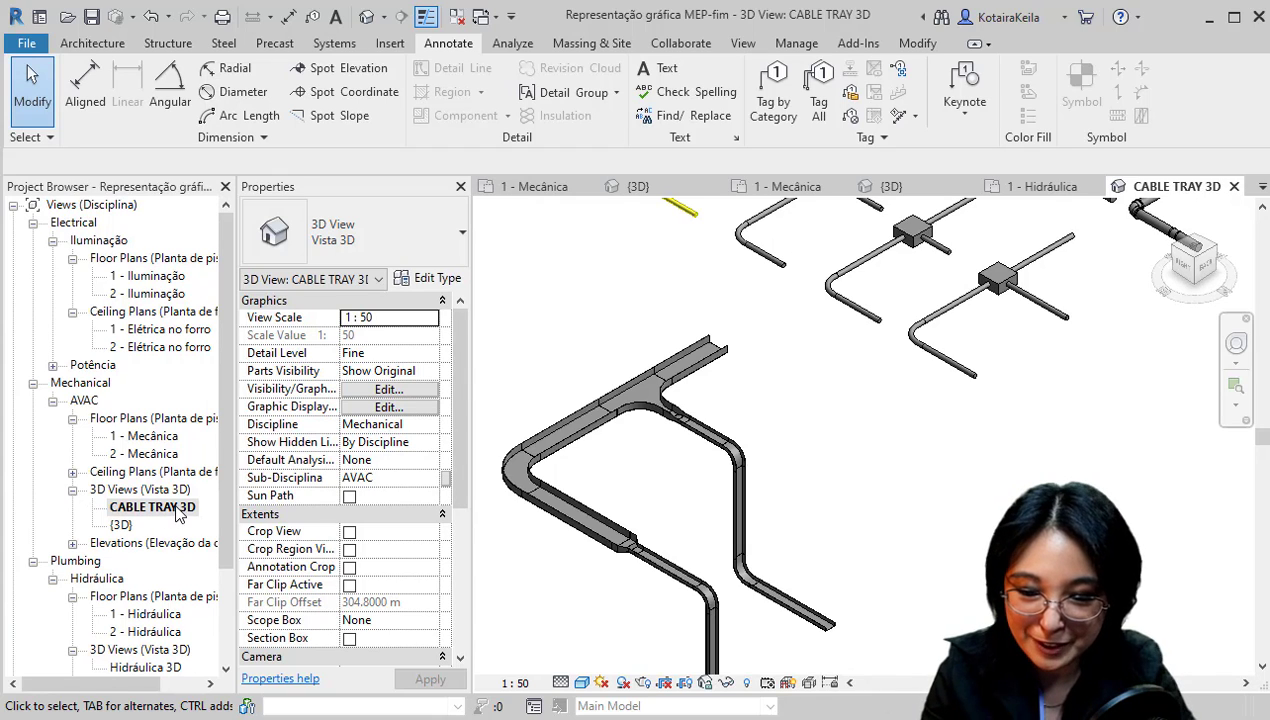
click(180, 511)
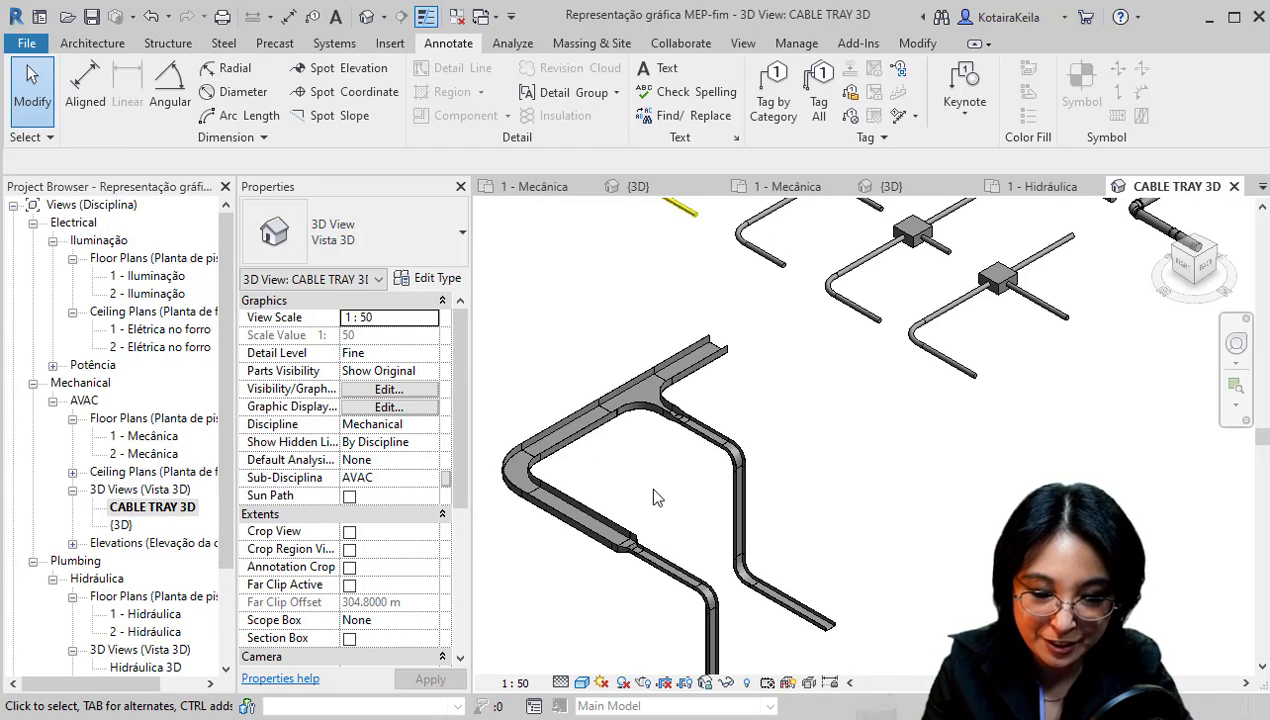
- Tick Section Box in the CABLE TRAY 3D properties and frame the whole model
scroll(650, 490, down, 2)
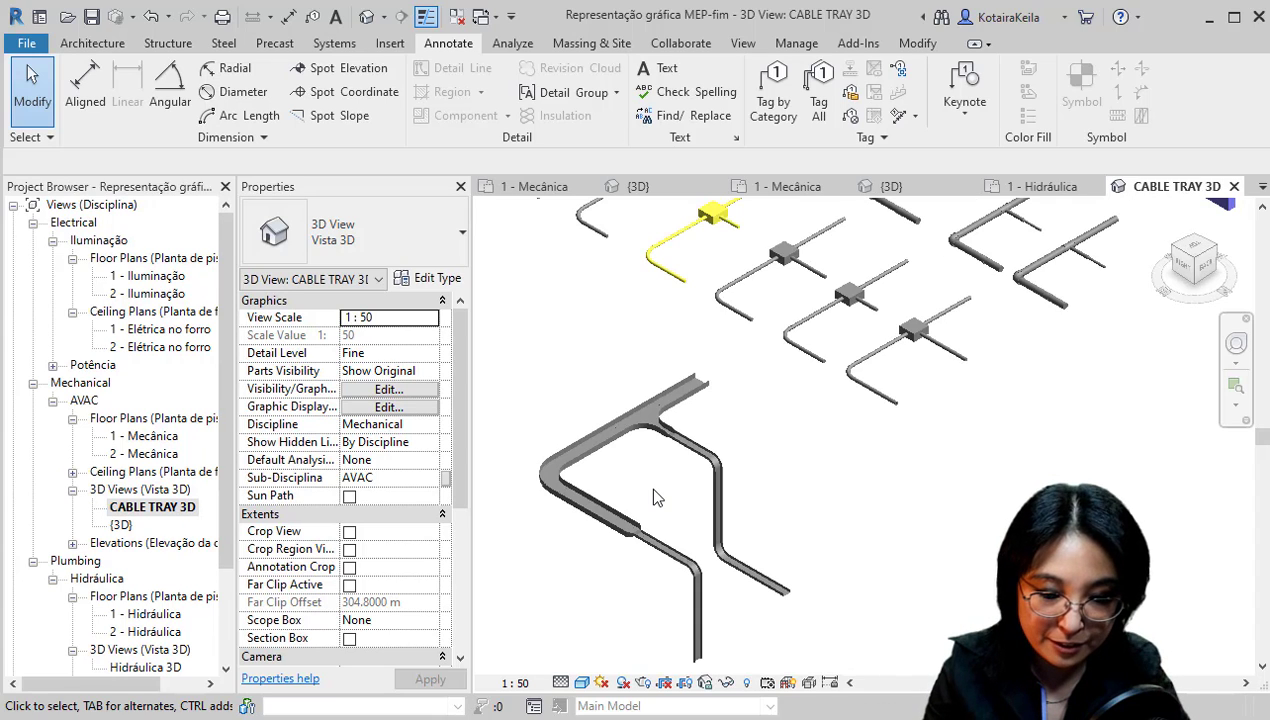
click(168, 513)
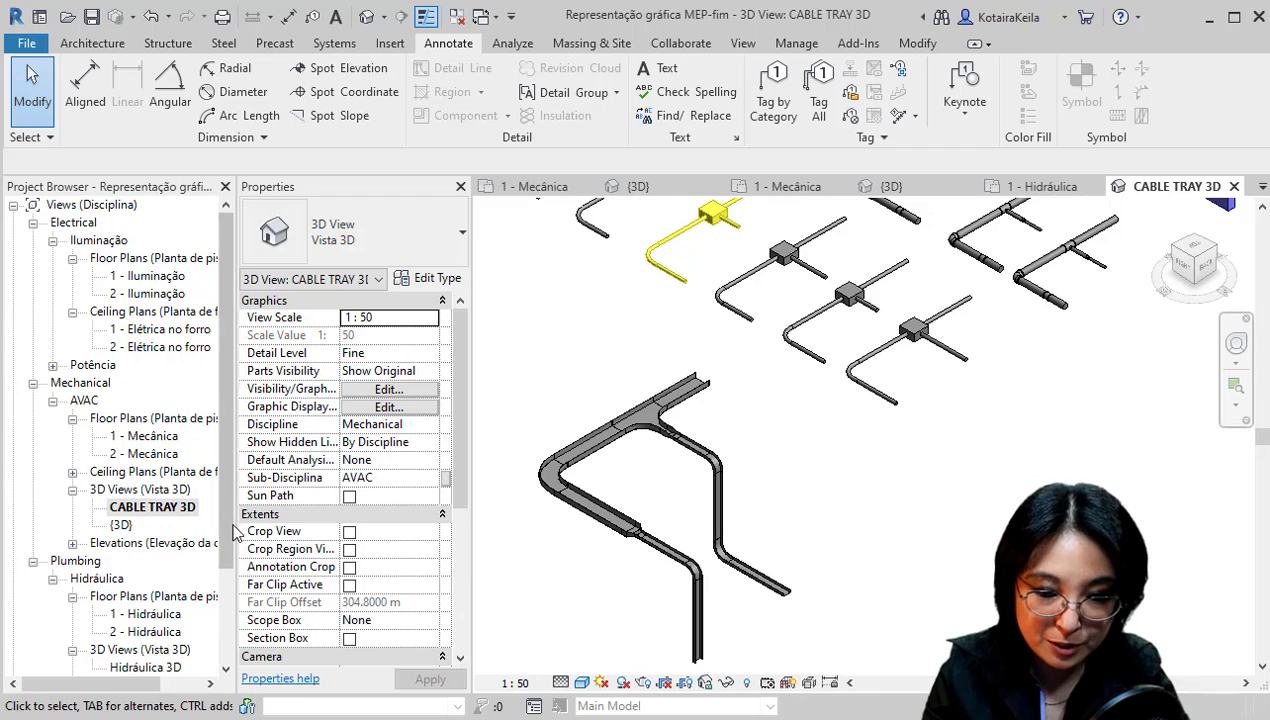
click(349, 638)
scroll(600, 540, down, 5)
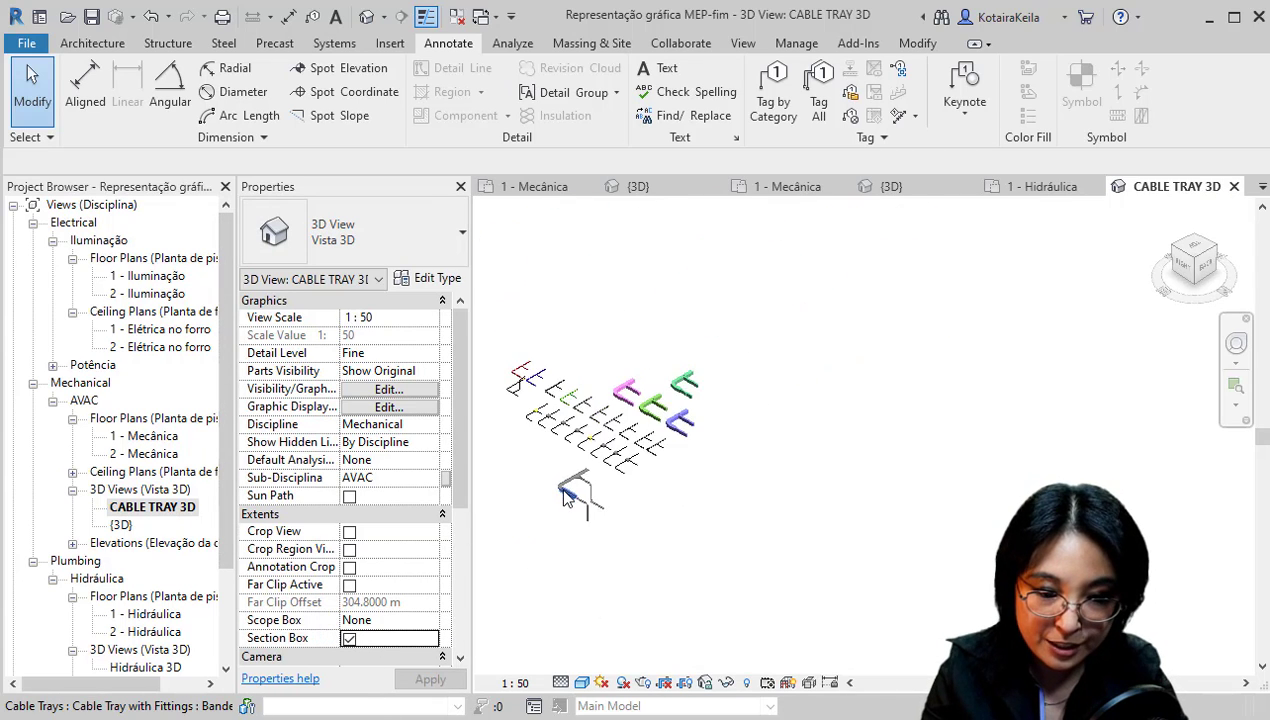
middle_drag(600, 512, 660, 518)
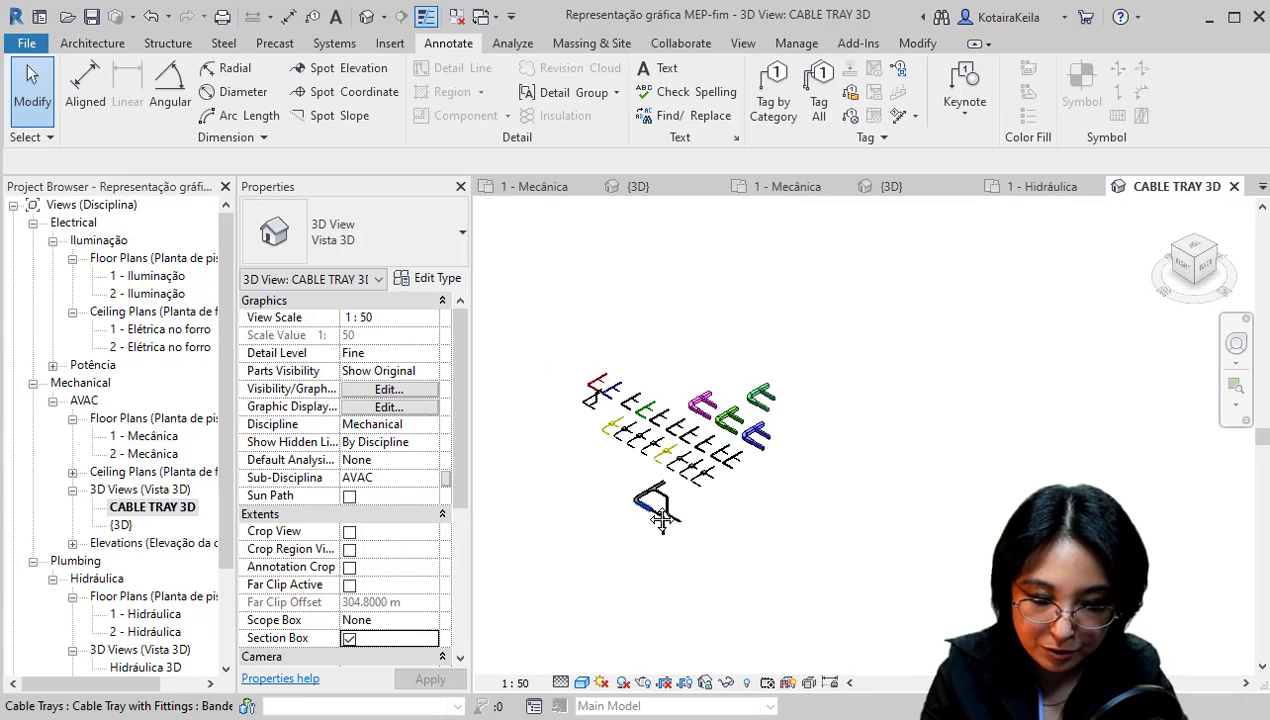
- Reveal hidden elements, unhide the section box category, then leave reveal mode
click(749, 685)
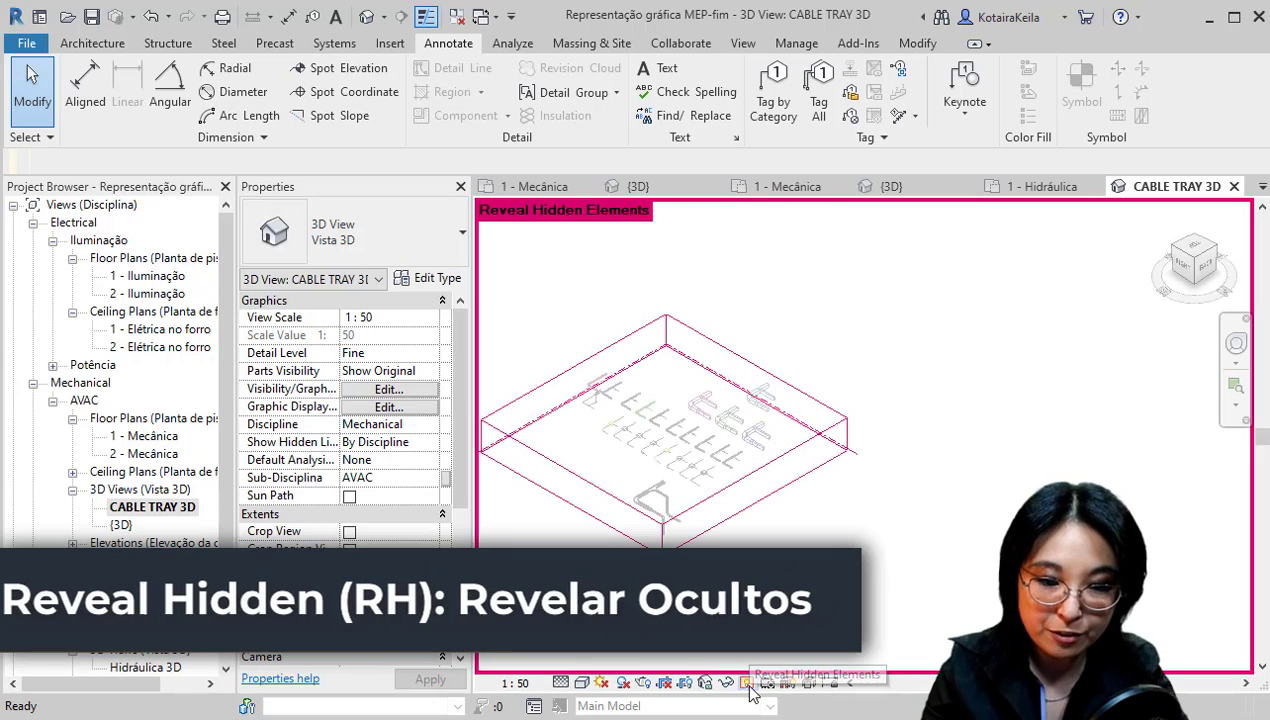
click(697, 541)
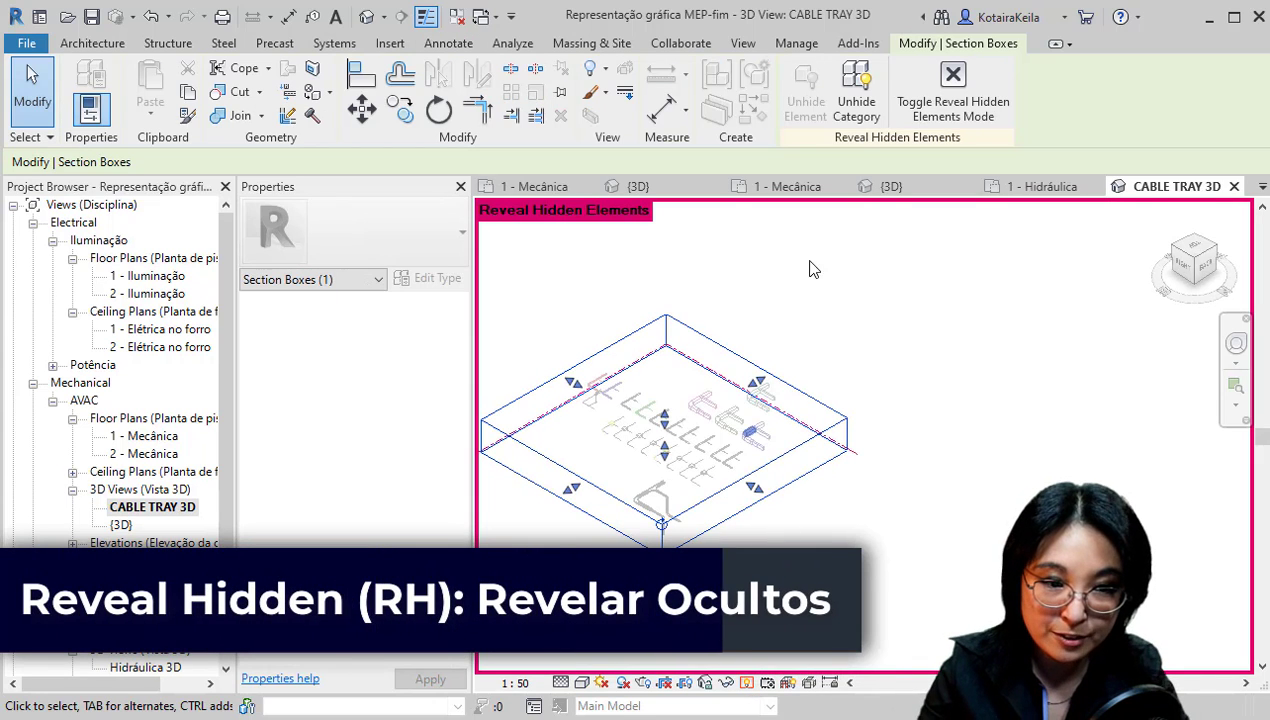
click(856, 112)
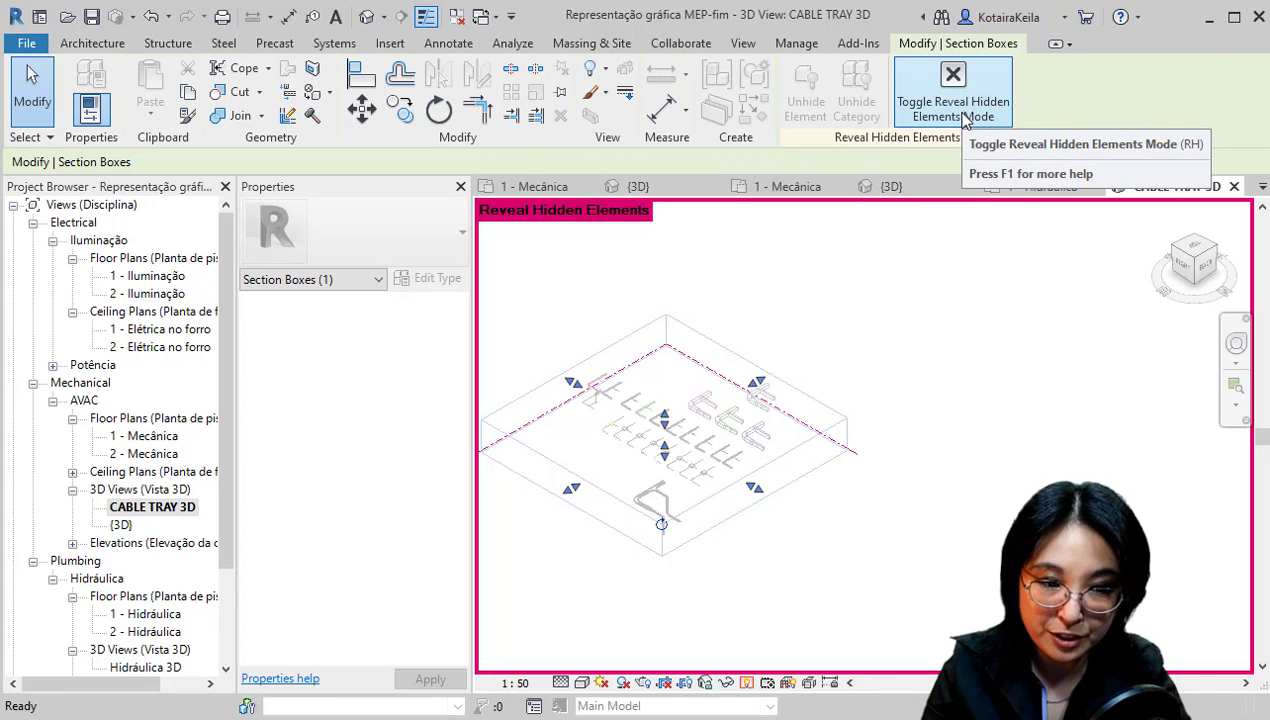
click(963, 120)
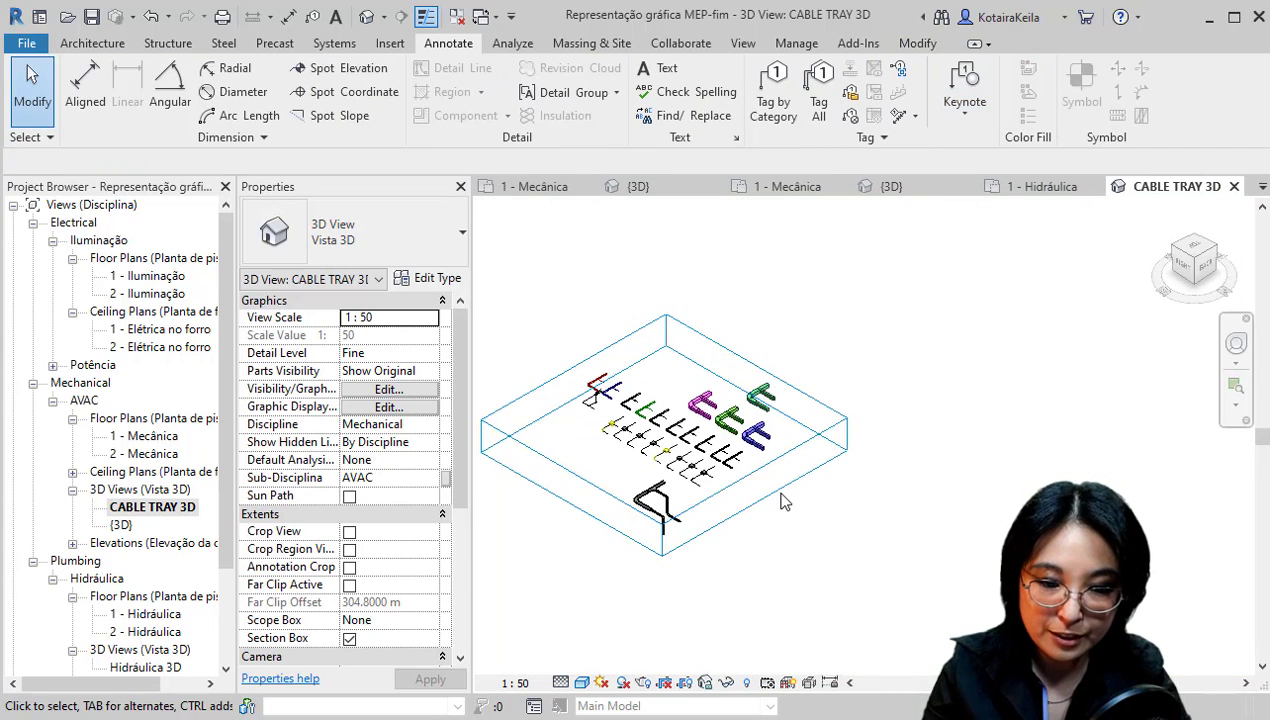
- Drag the section box's top face down so it fits around the cable tray run
scroll(715, 500, up, 3)
click(824, 312)
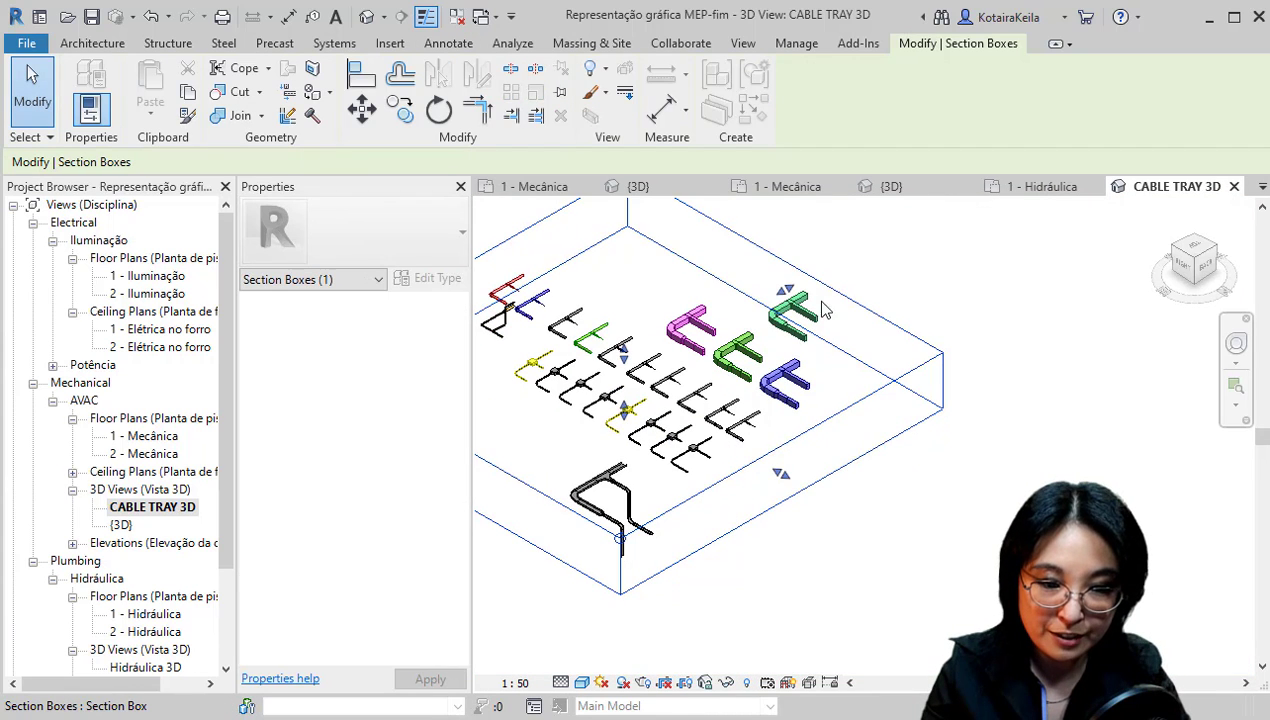
mouse_move(785, 290)
mouse_down()
mouse_move(600, 443)
mouse_move(600, 365)
mouse_move(765, 383)
mouse_move(730, 440)
mouse_up()
scroll(765, 383, up, 2)
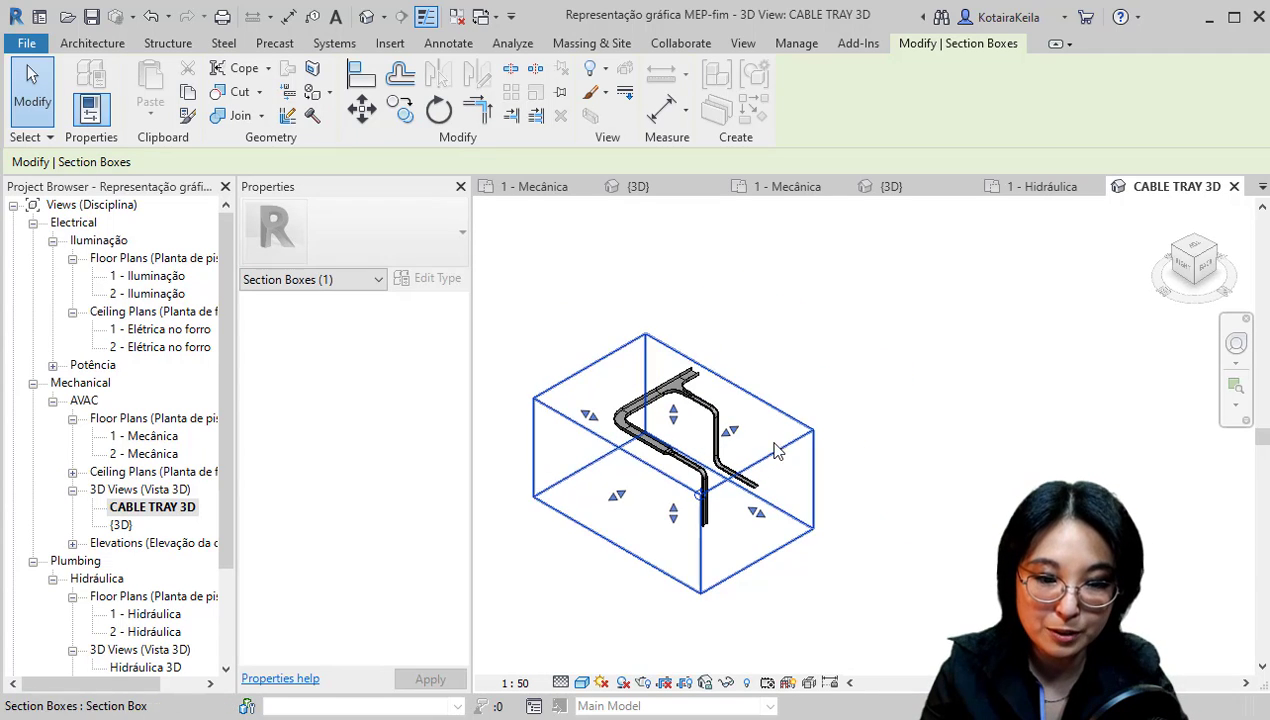
drag(731, 431, 785, 420)
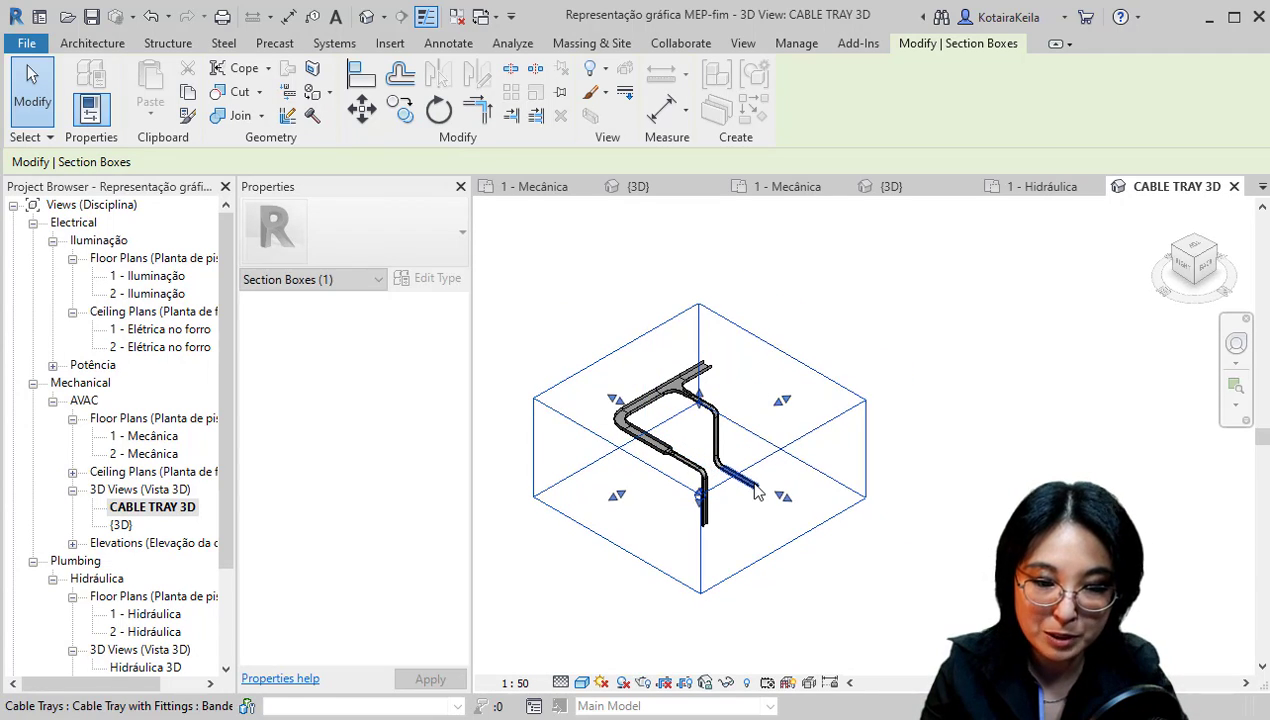
click(870, 333)
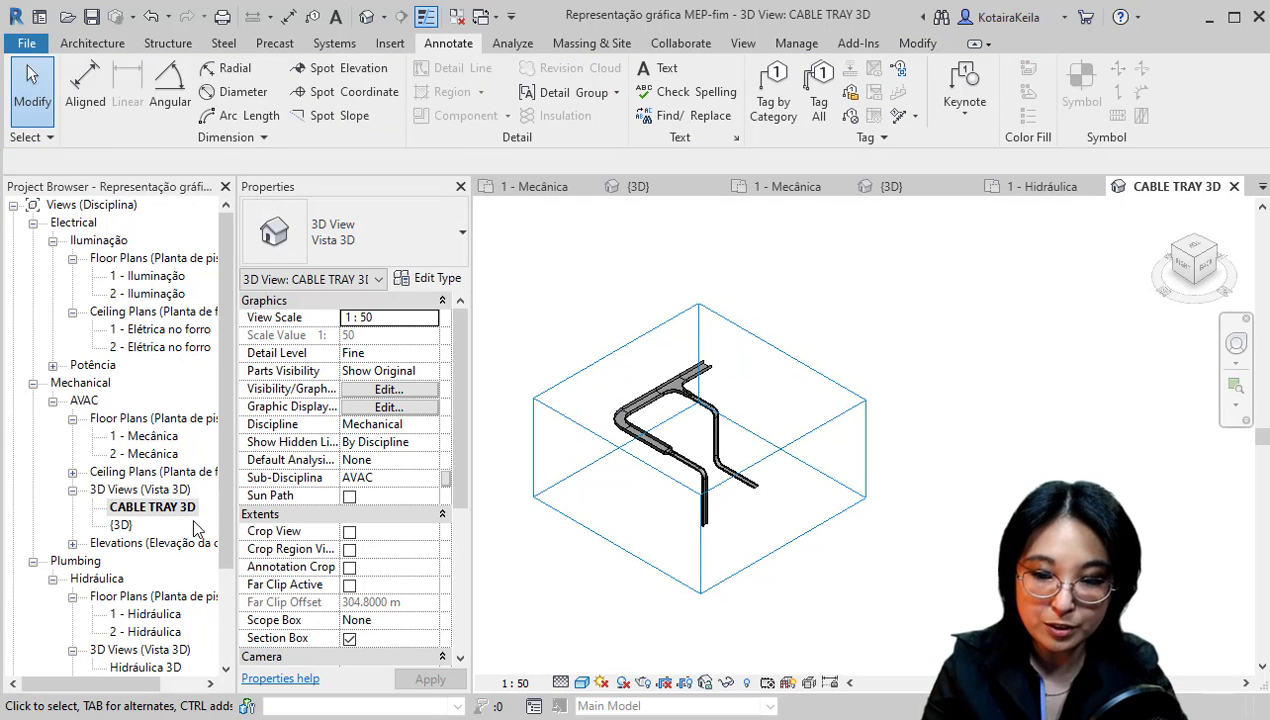
- Compare against the original {3D} view, then reshape the CABLE TRAY 3D section box further
double_click(120, 525)
scroll(618, 488, down, 3)
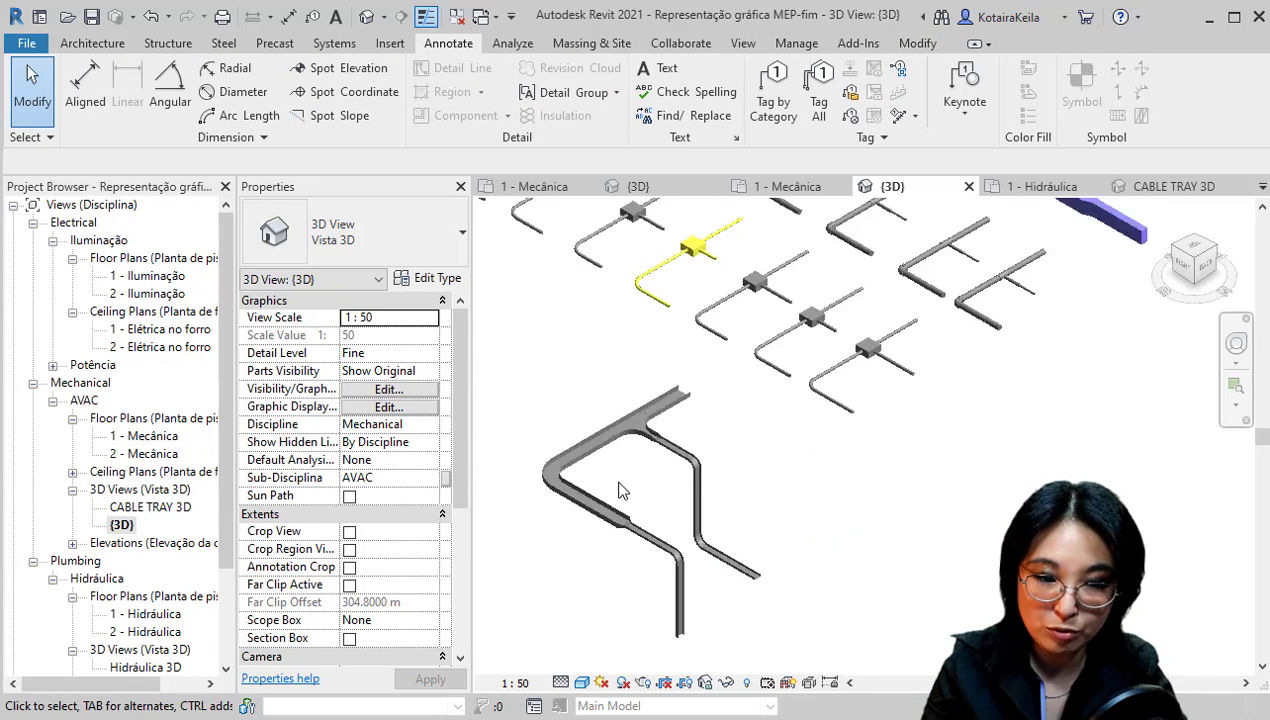
mouse_move(618, 488)
shift+middle_down()
mouse_move(722, 426)
mouse_move(658, 468)
shift+middle_up()
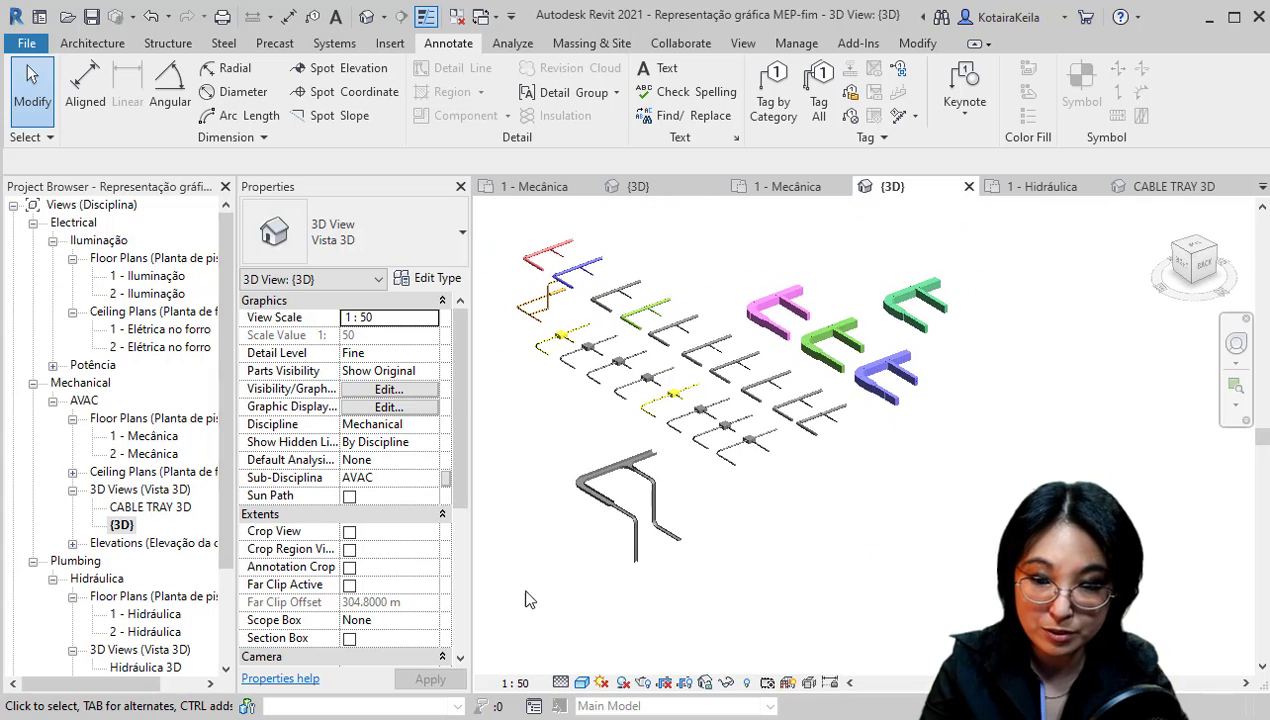
double_click(168, 508)
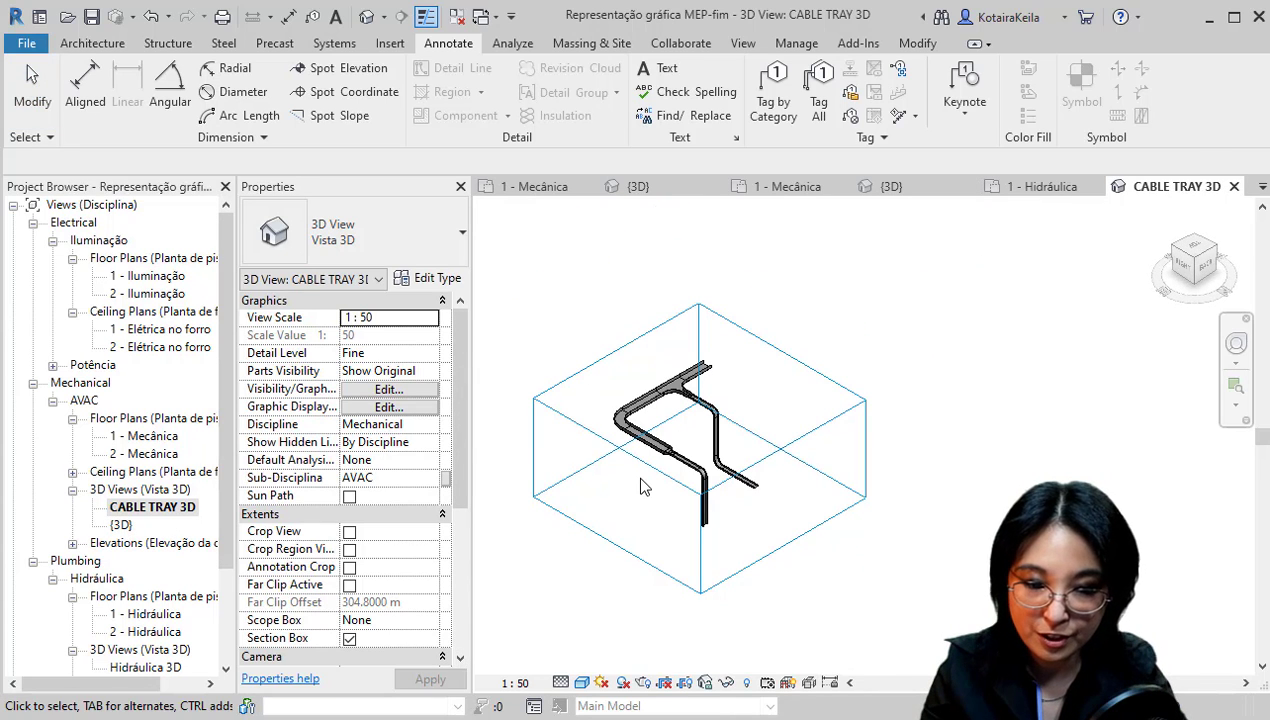
click(790, 367)
drag(790, 367, 792, 400)
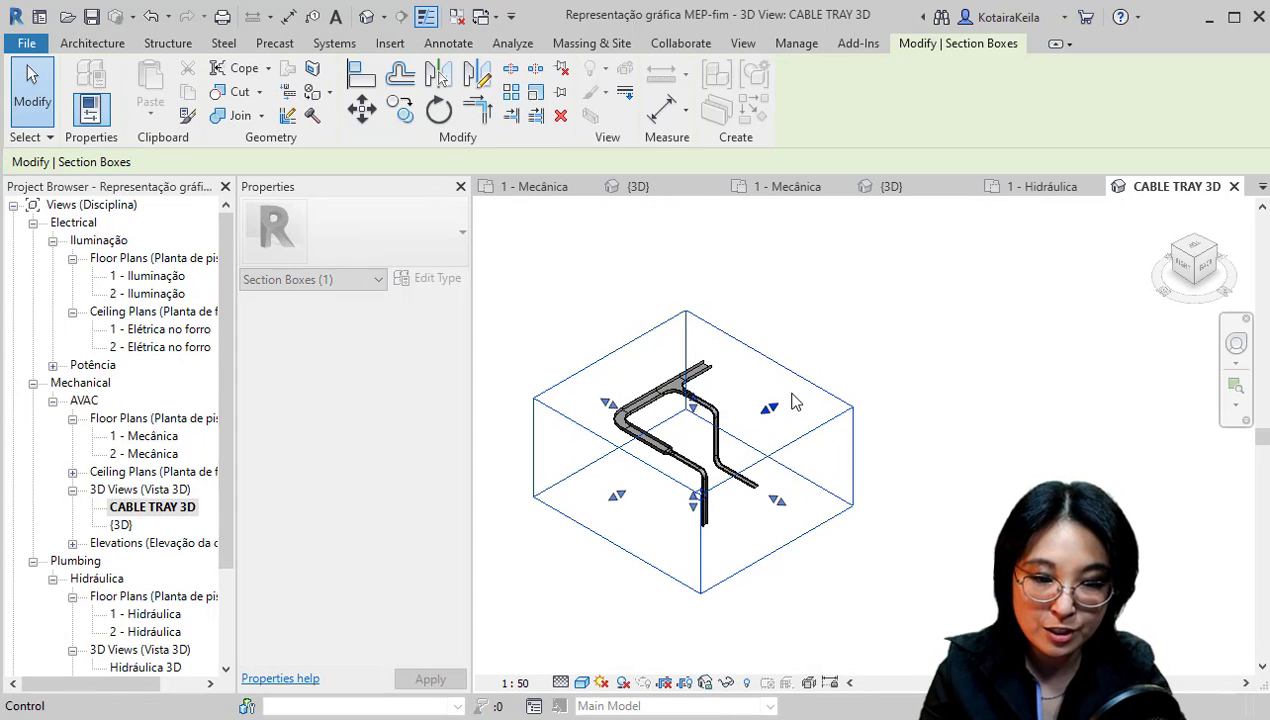
click(816, 343)
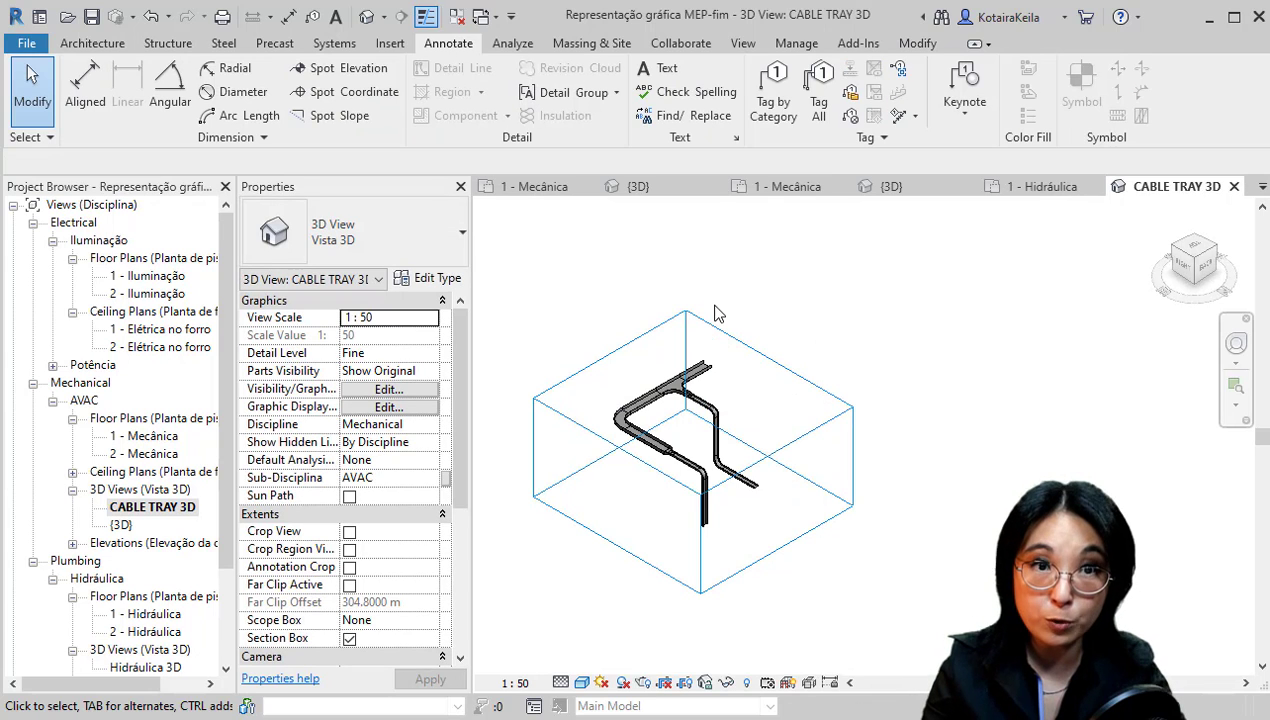
click(630, 340)
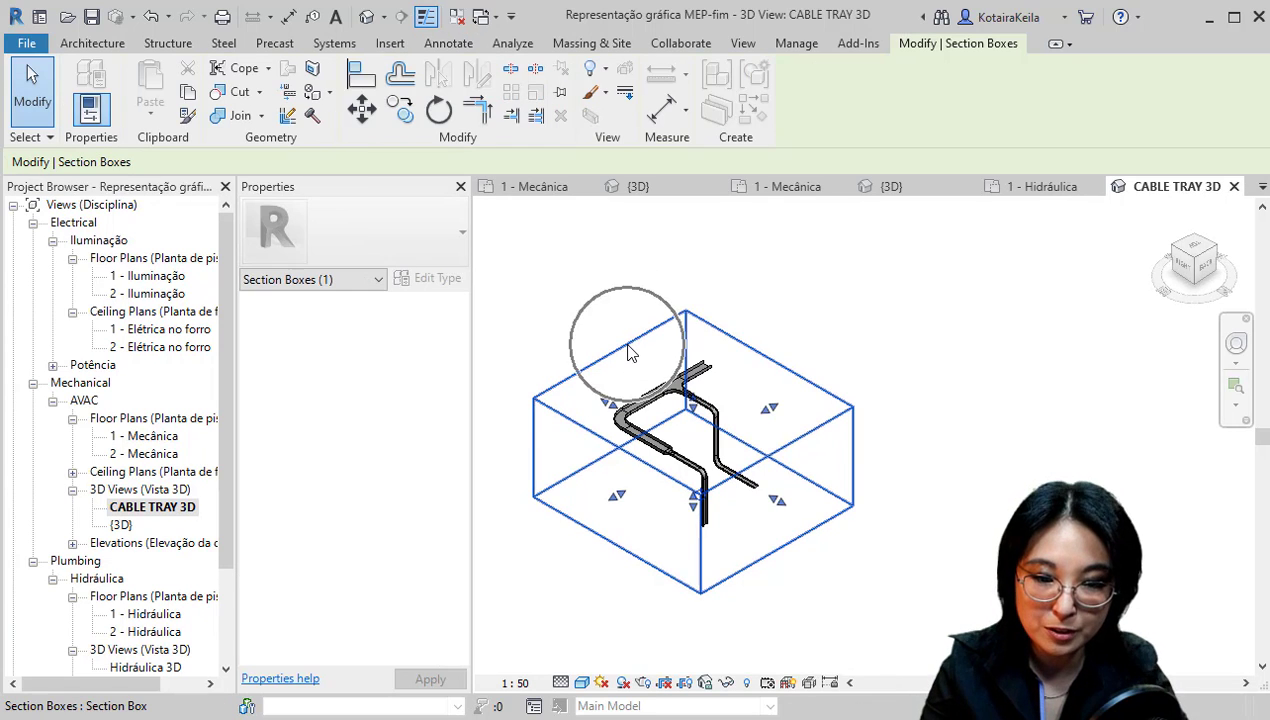
- Hide the Section Boxes category in this view via Hide in View > Category
right_click(627, 344)
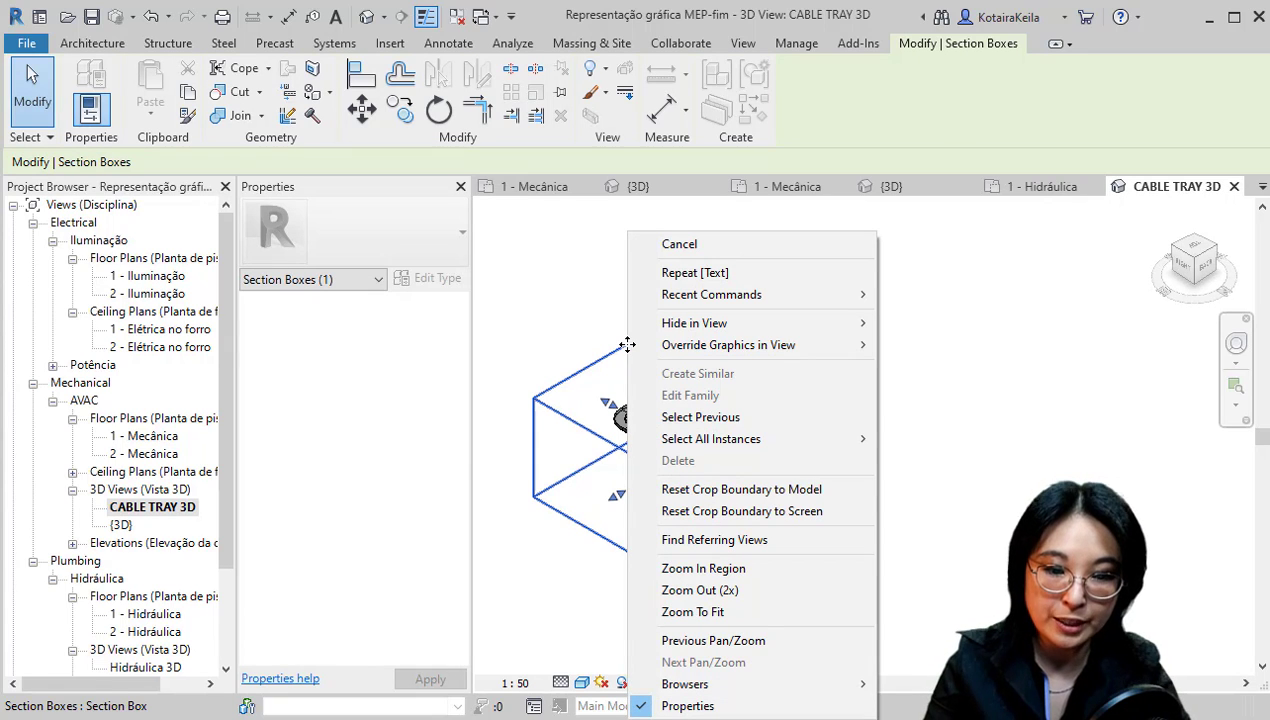
click(735, 323)
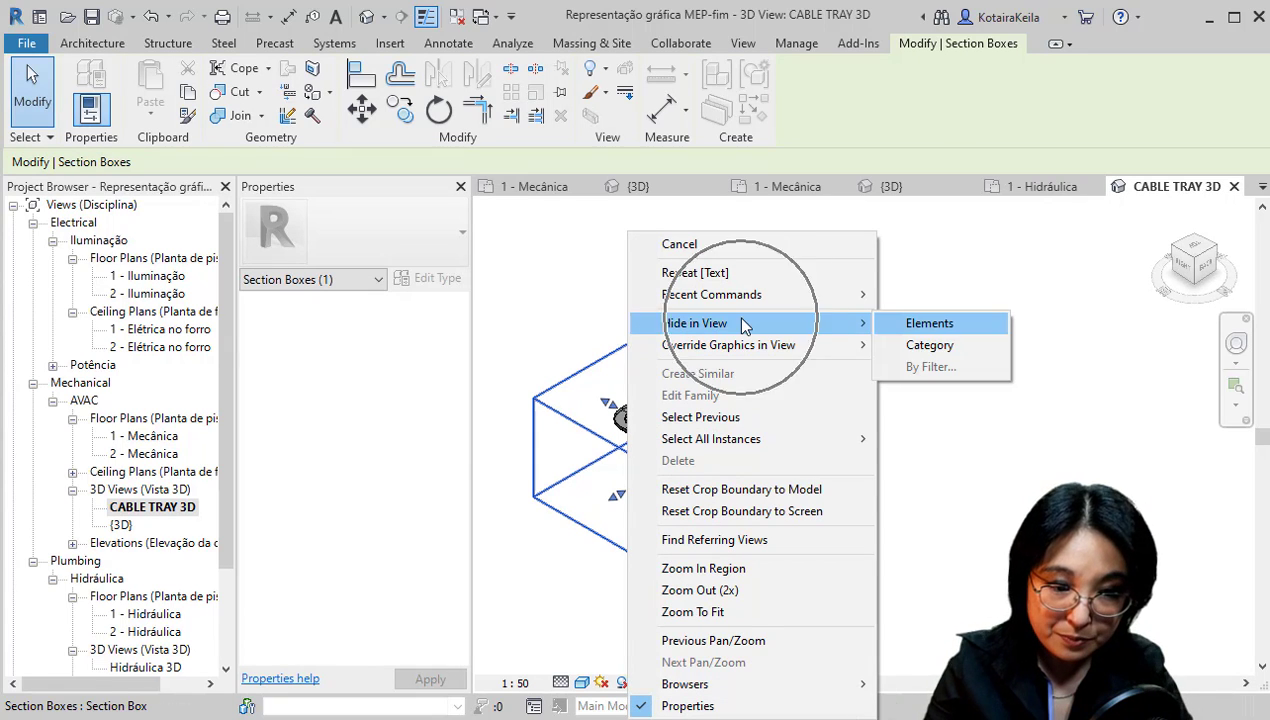
click(930, 346)
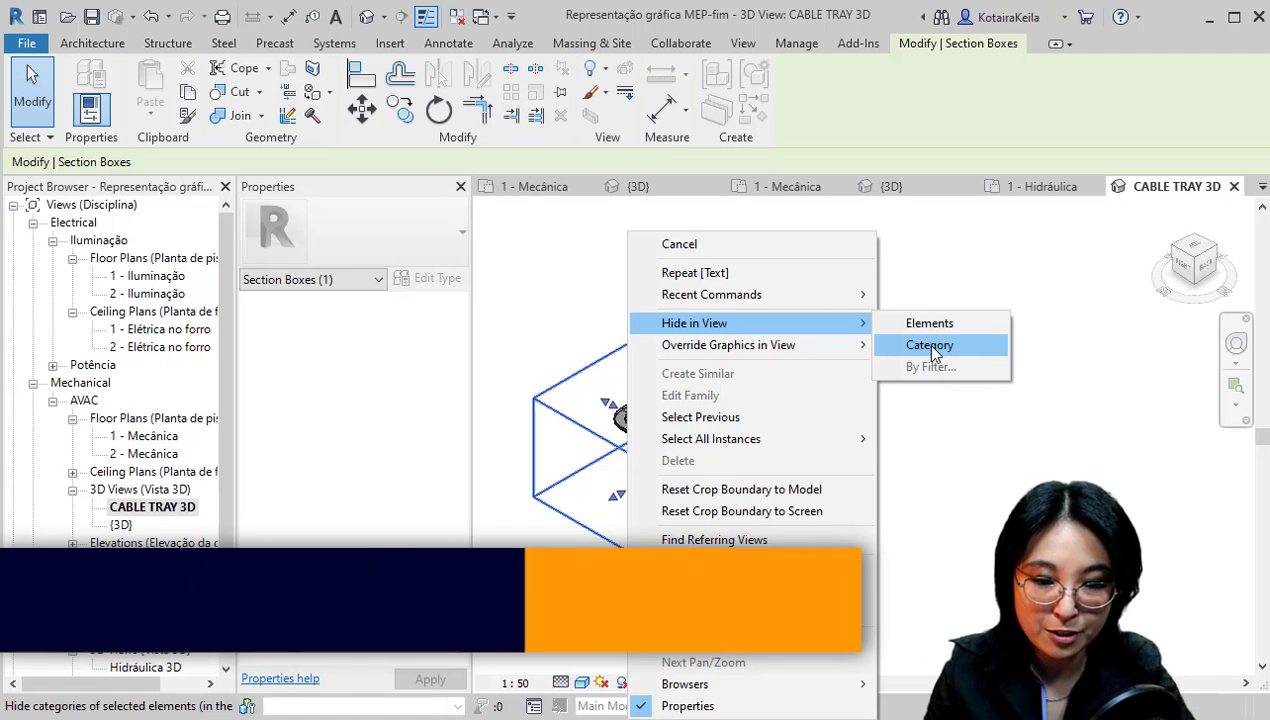
click(930, 346)
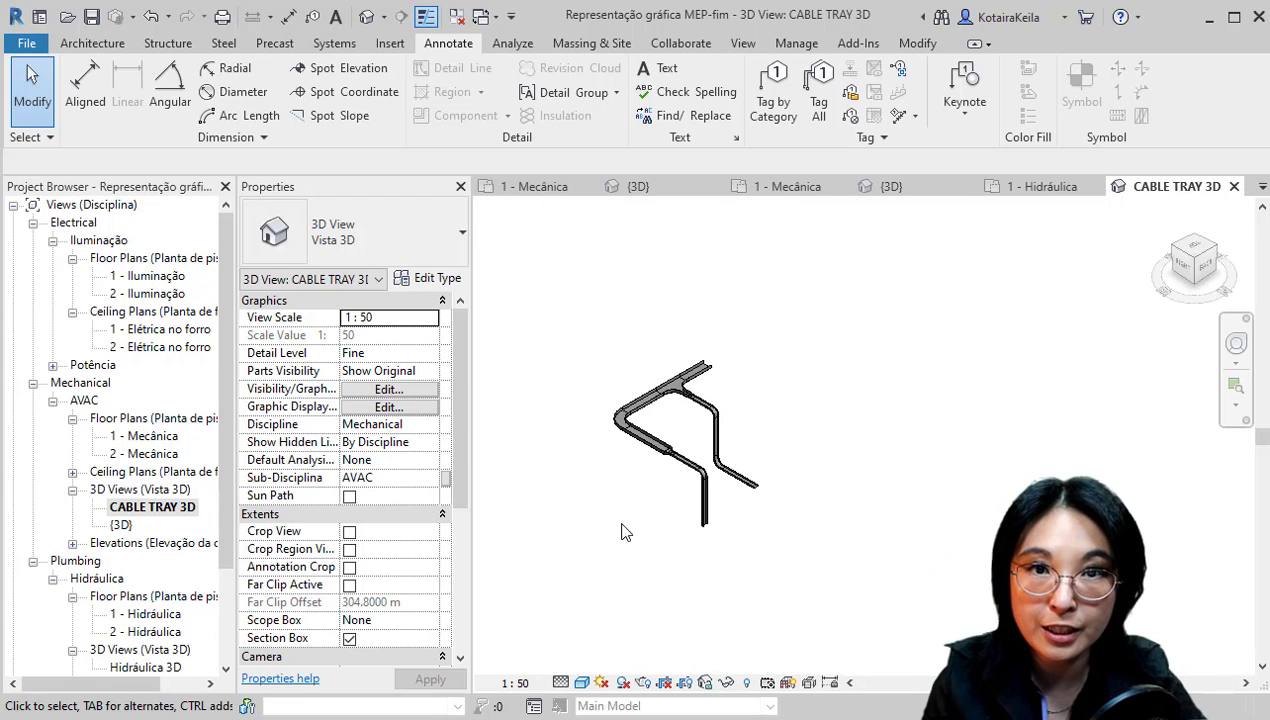
- Show the crop region and pull its four edges in tightly around the cable trays
click(688, 683)
click(687, 686)
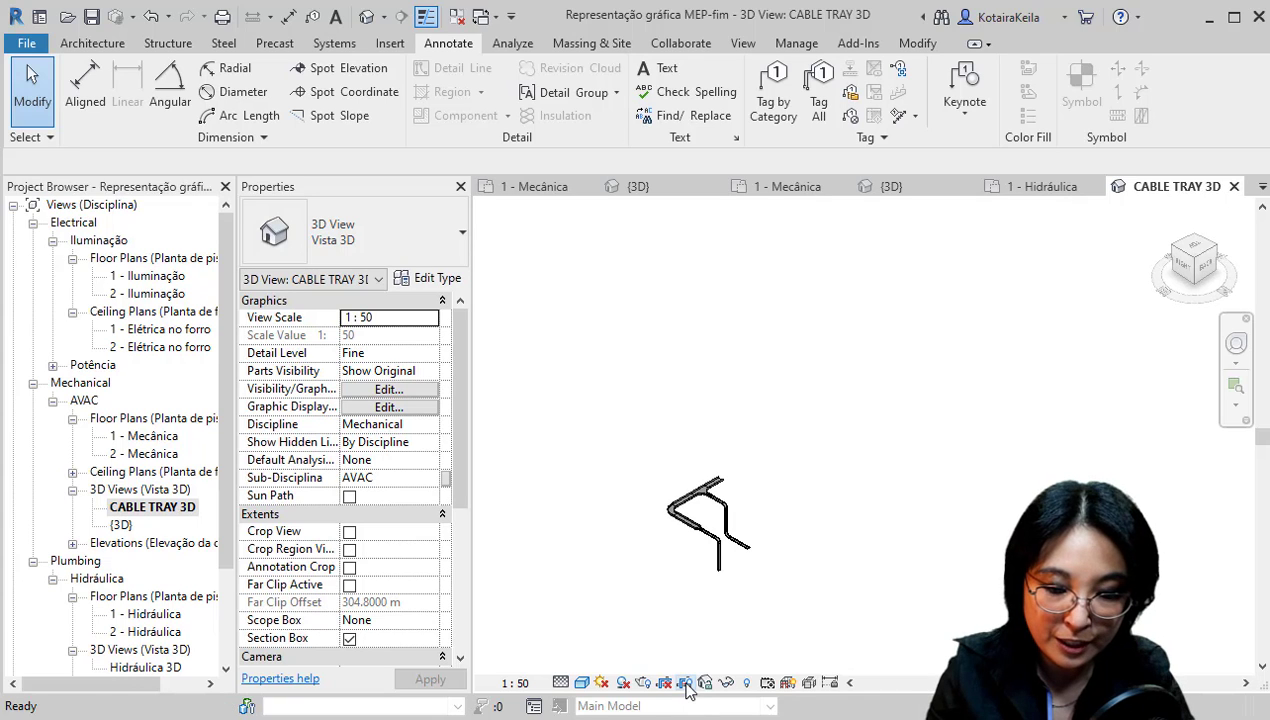
click(686, 683)
click(499, 485)
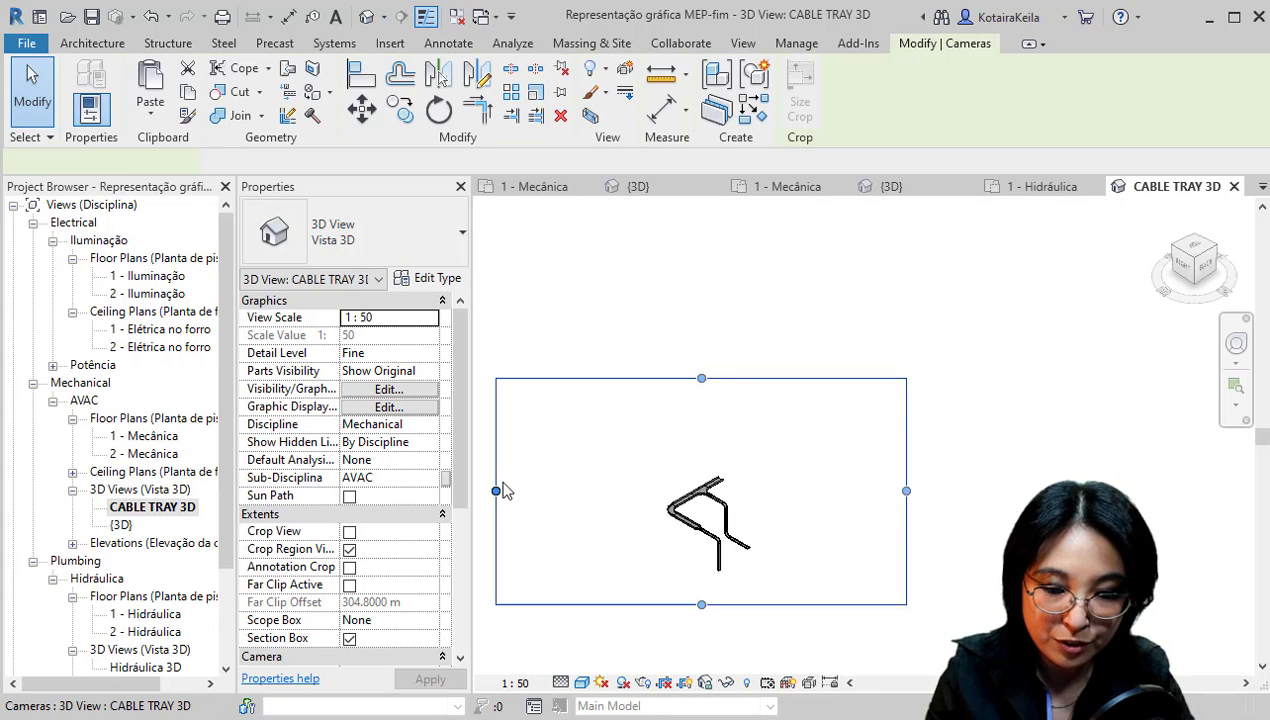
drag(504, 488, 648, 490)
drag(907, 490, 743, 491)
drag(692, 604, 697, 562)
drag(692, 378, 692, 455)
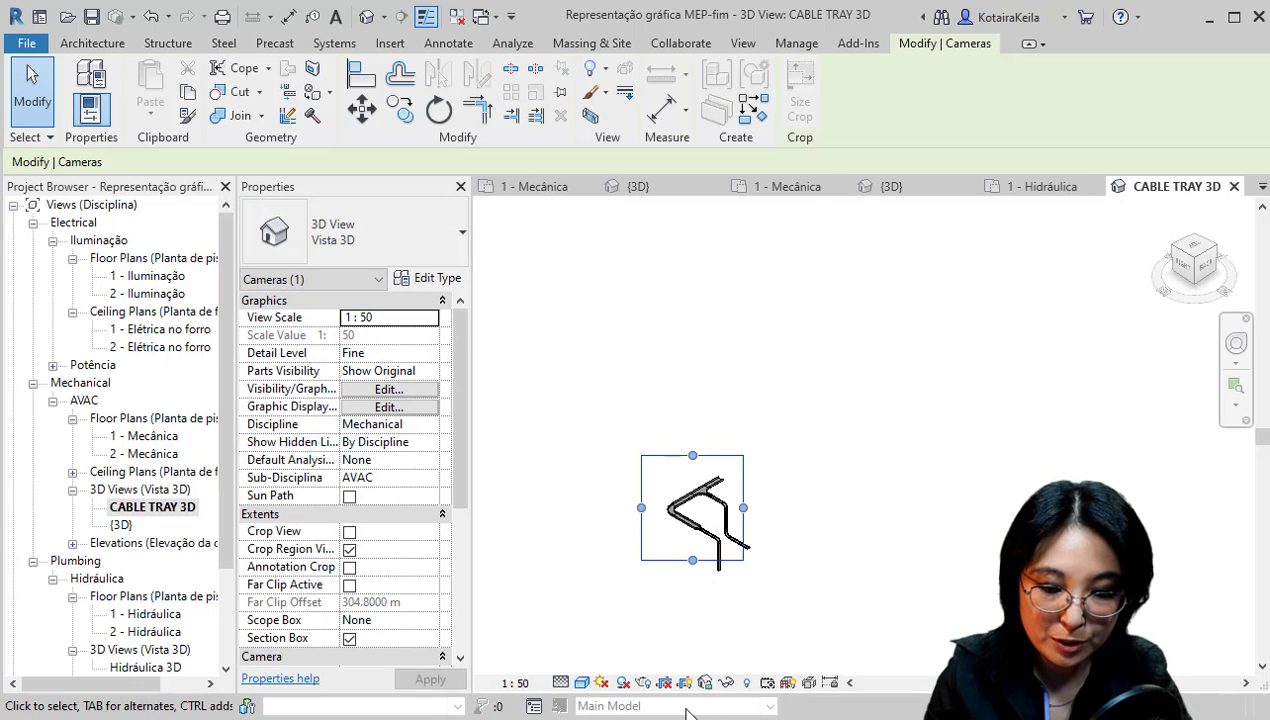
- Turn on Crop View, widen the frame rightward and lower its bottom edge, then recentre the trays
click(662, 684)
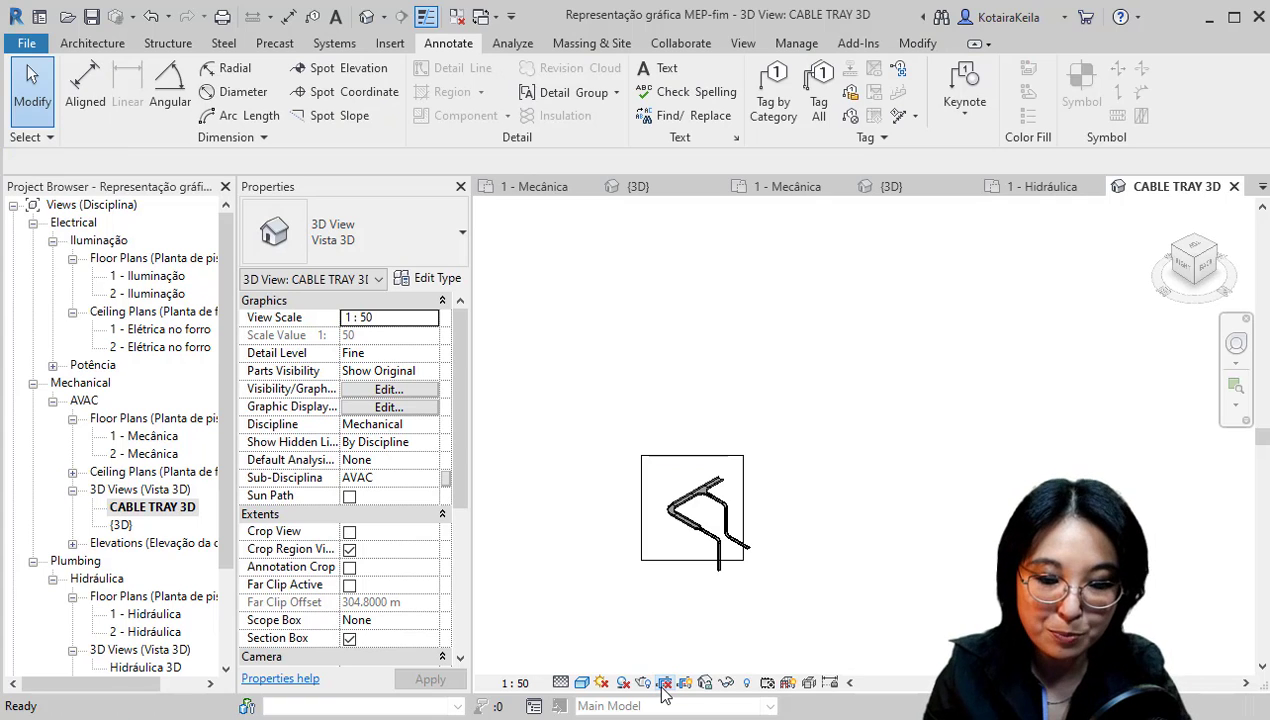
click(745, 510)
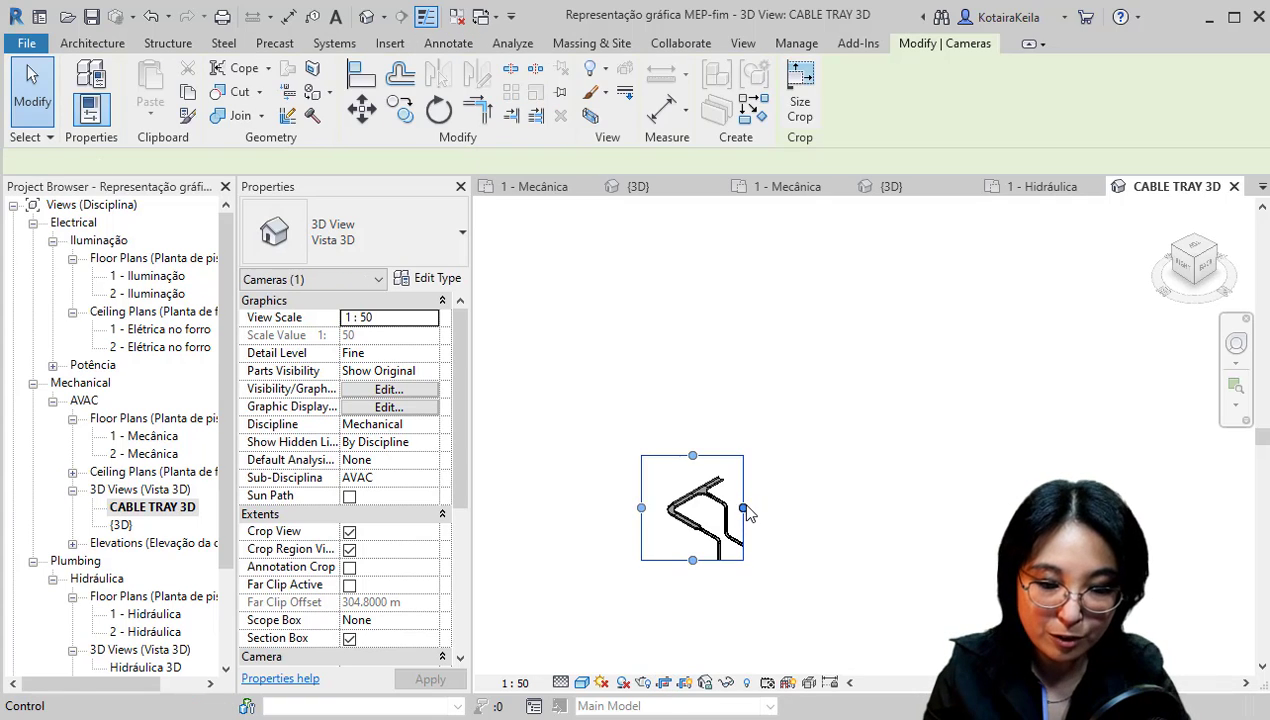
drag(745, 510, 763, 509)
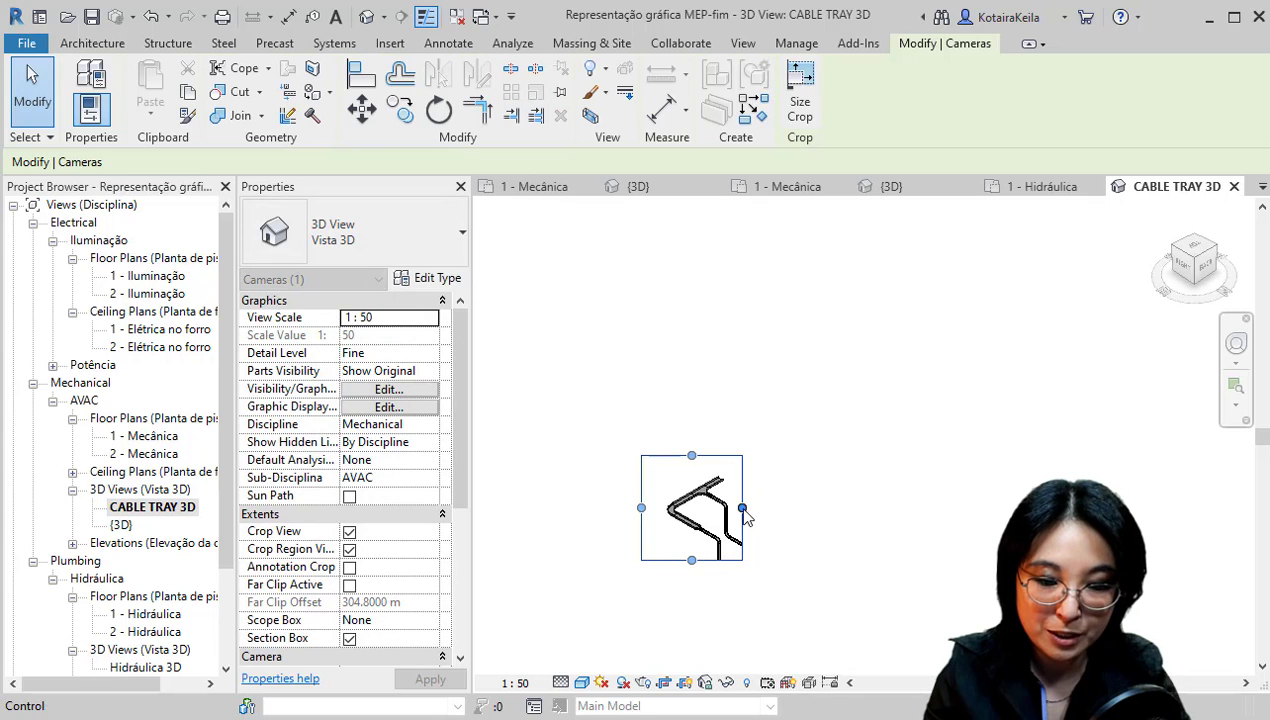
drag(702, 560, 702, 576)
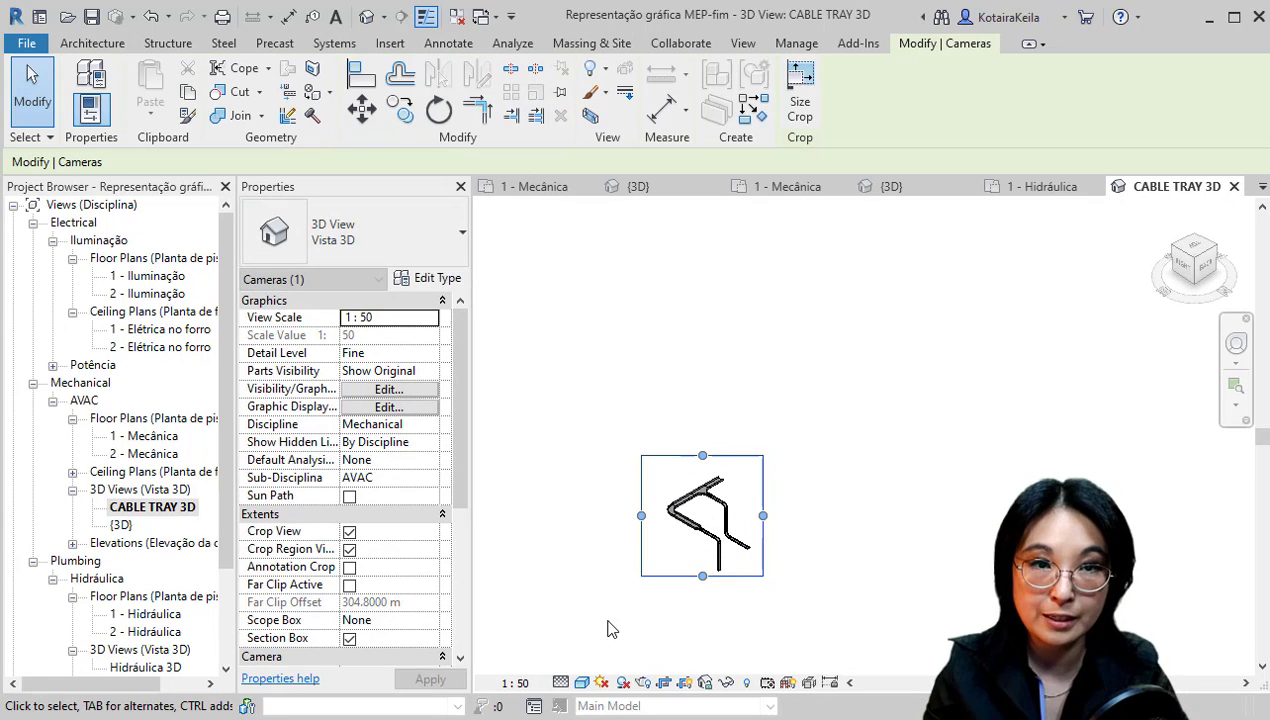
click(806, 519)
scroll(643, 582, up, 3)
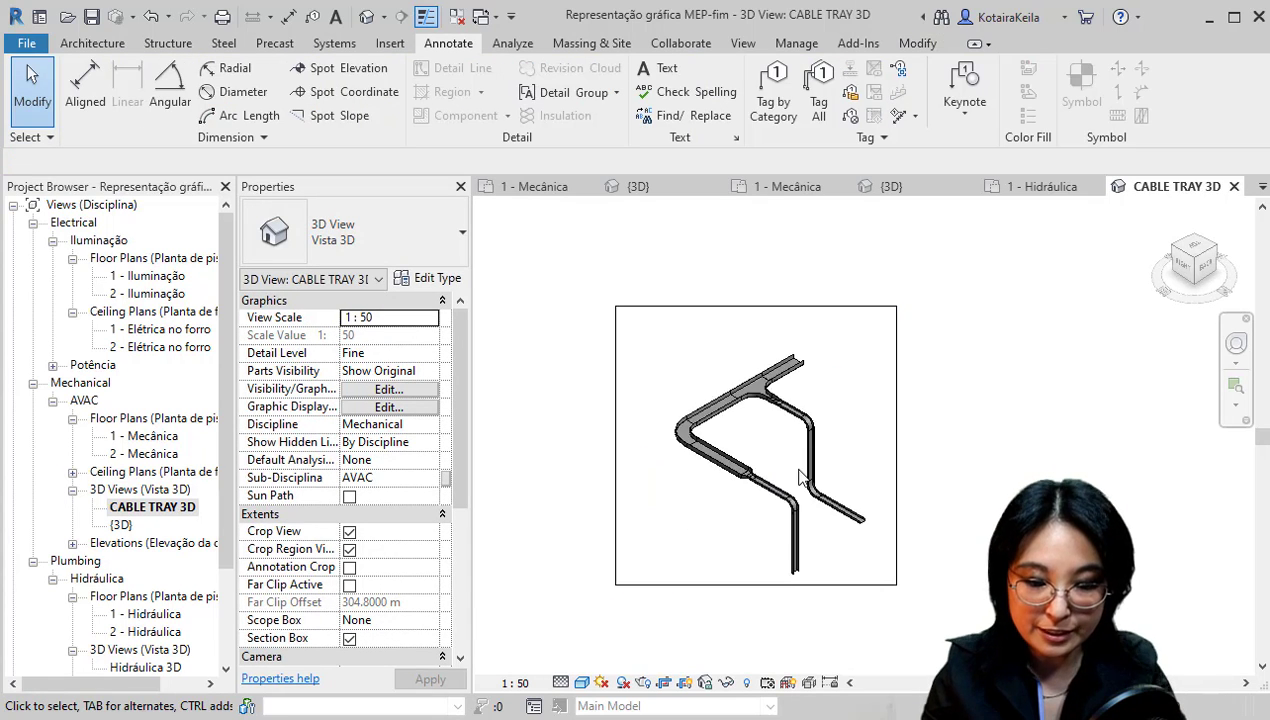
middle_drag(828, 472, 703, 585)
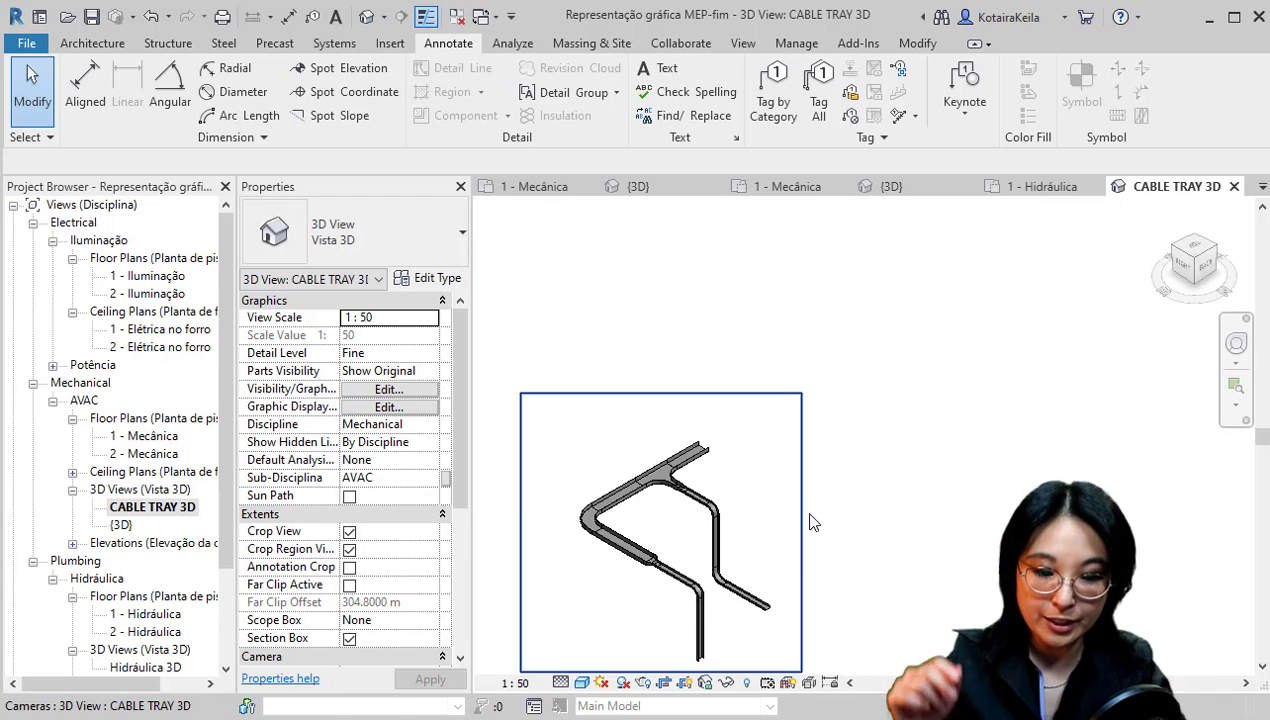
- Open the Lock 3D View menu in the view control bar
click(705, 682)
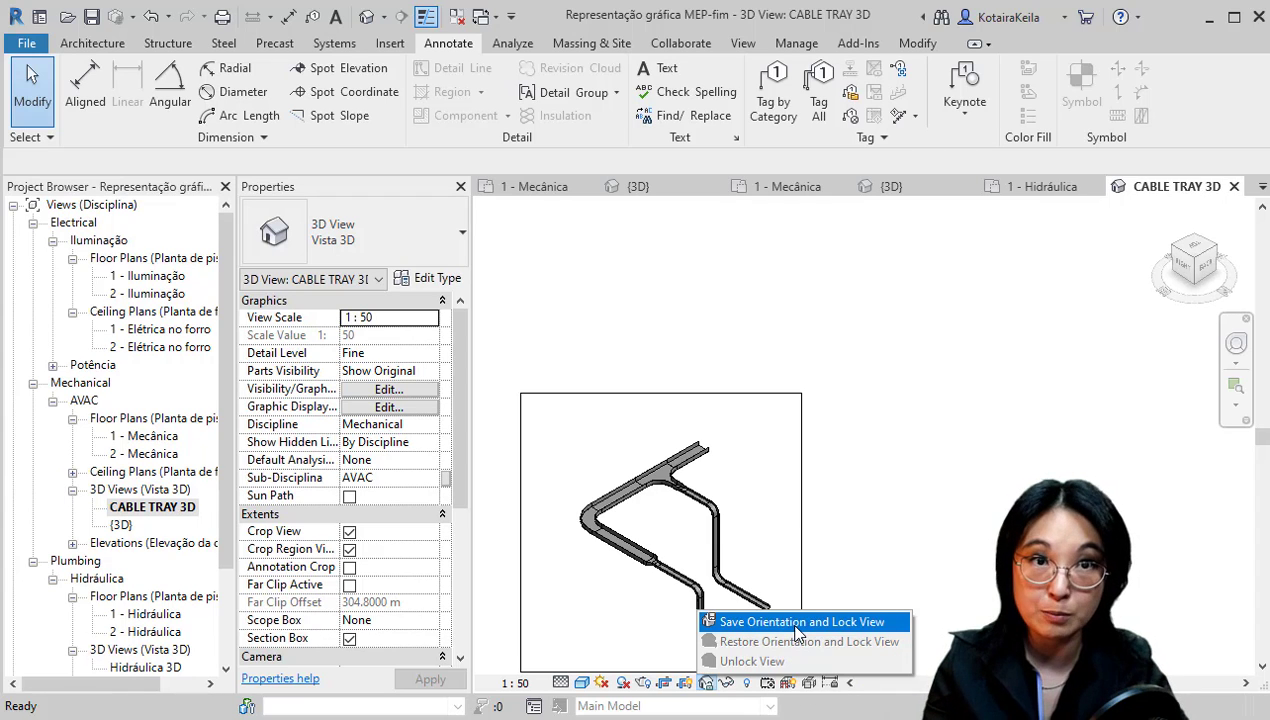
- Save the orientation and lock the 3D view, then pan the trays up and right
click(797, 624)
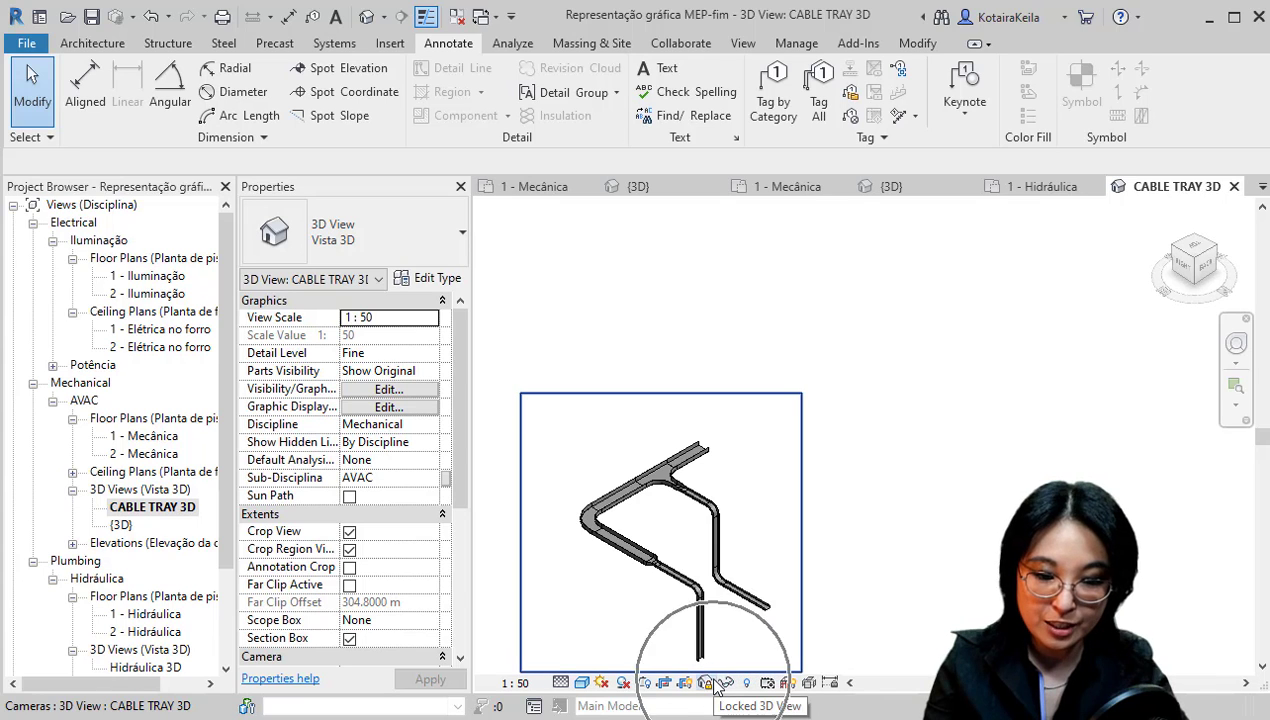
click(834, 475)
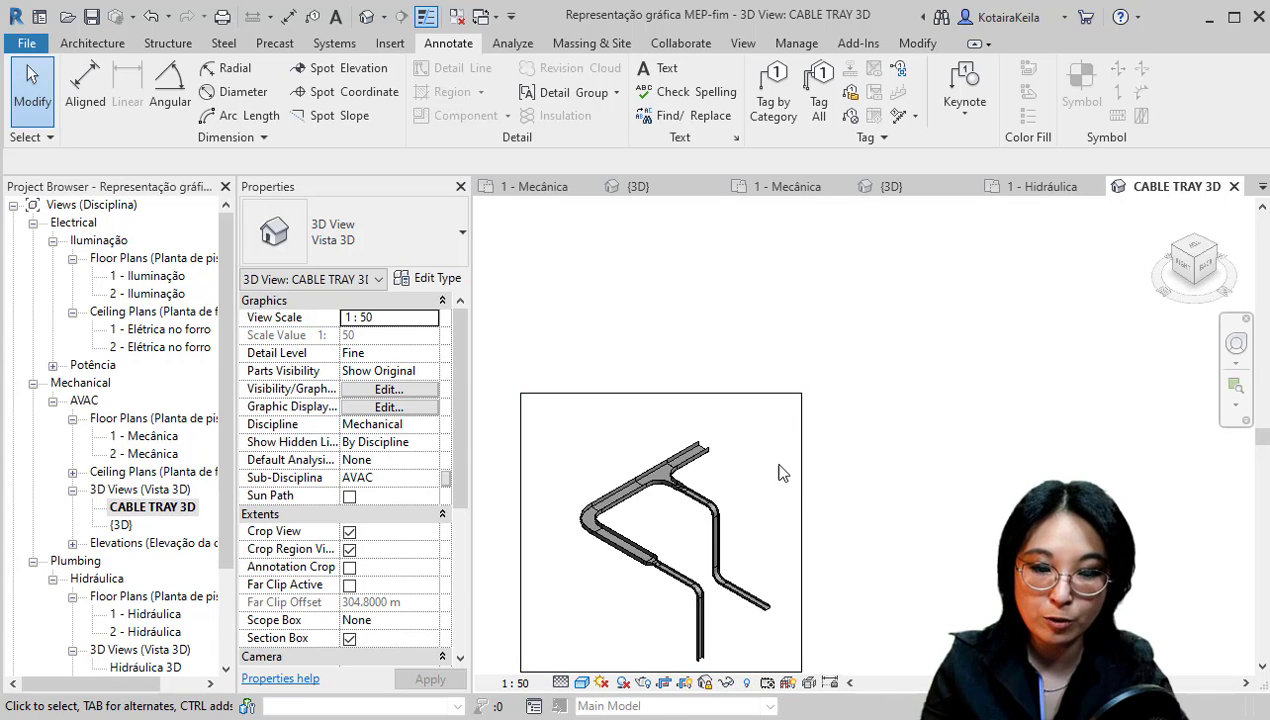
mouse_move(783, 473)
middle_down()
mouse_move(834, 379)
mouse_move(808, 383)
middle_up()
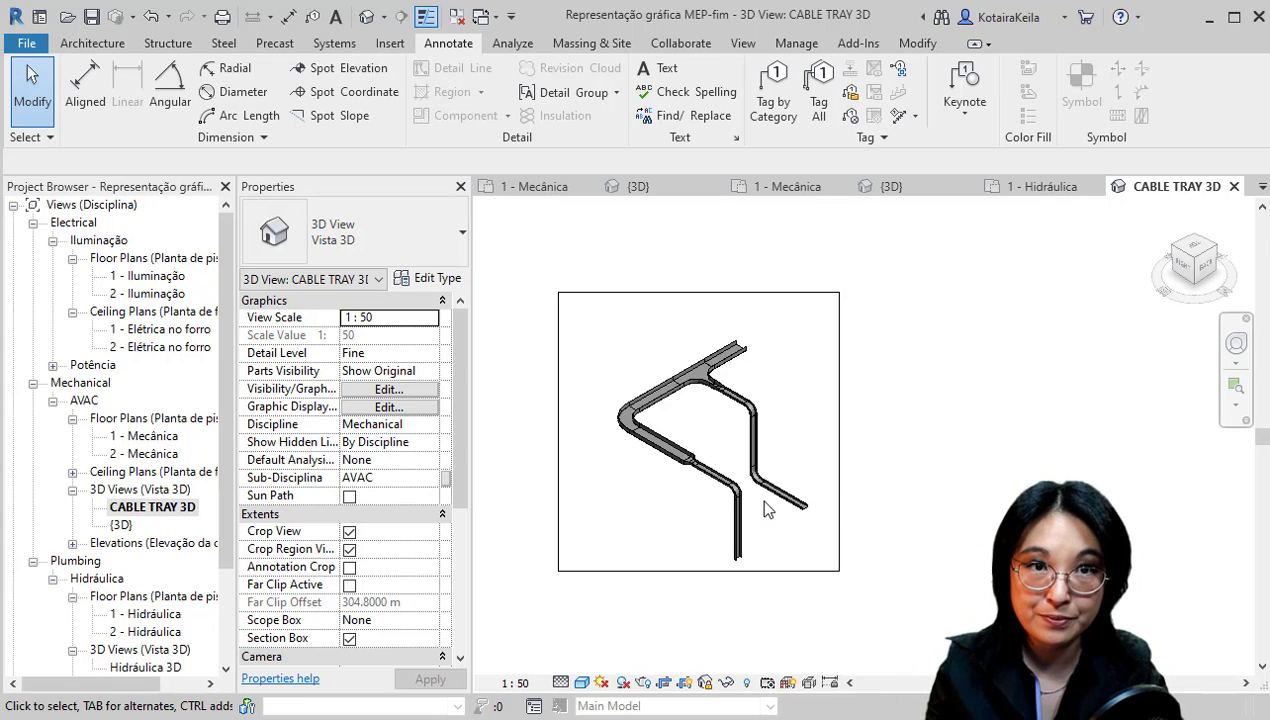
- Unlock the view, orbit the trays and snap to a preset ViewCube isometric corner
click(706, 682)
click(781, 668)
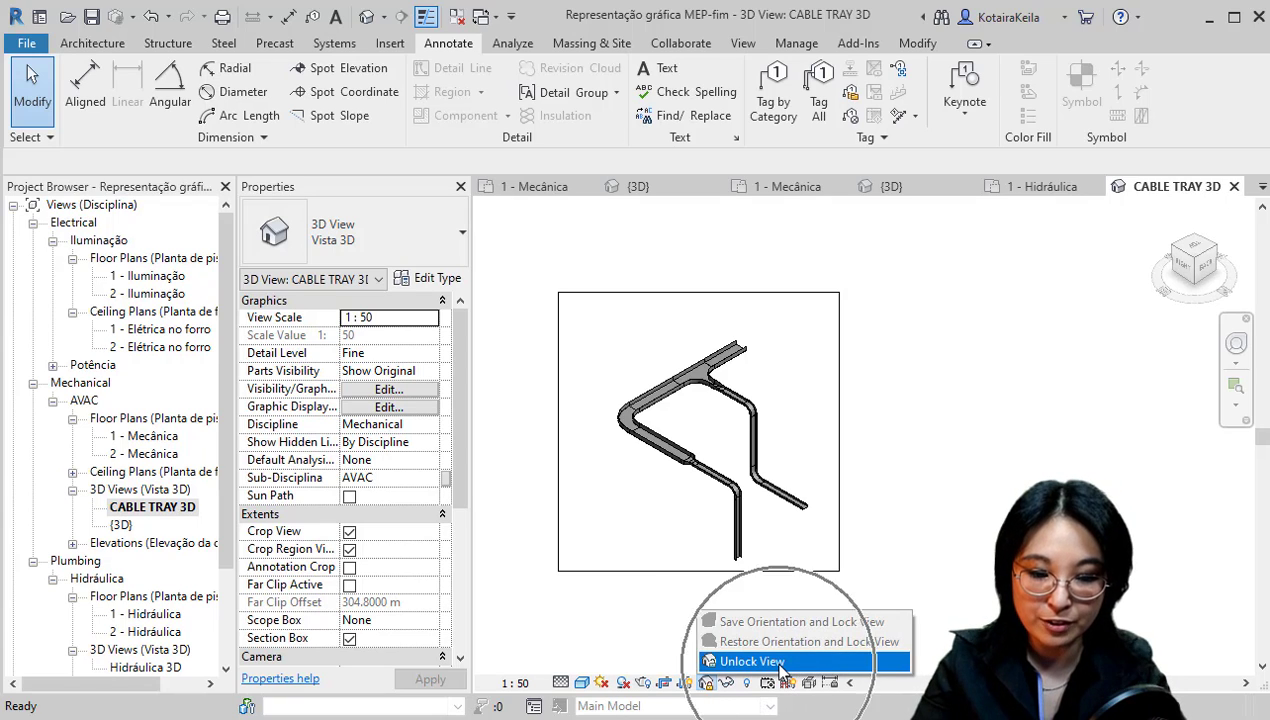
click(781, 661)
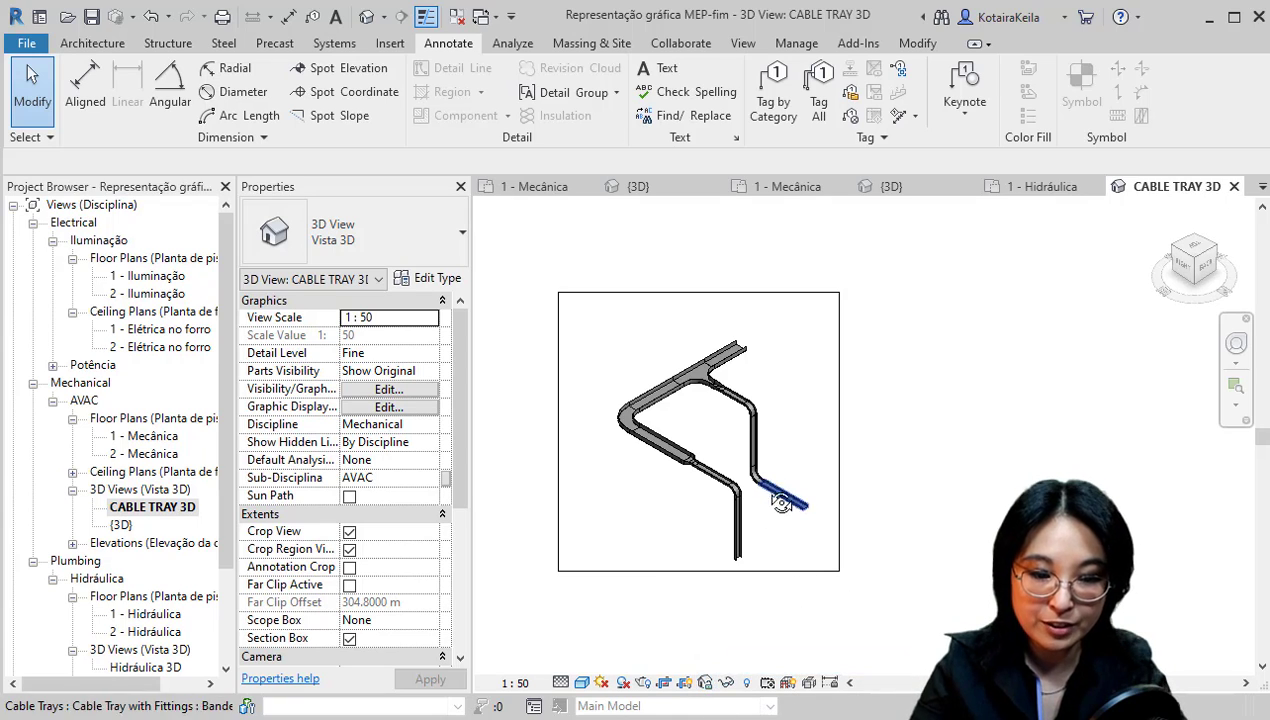
shift+middle_drag(778, 498, 761, 497)
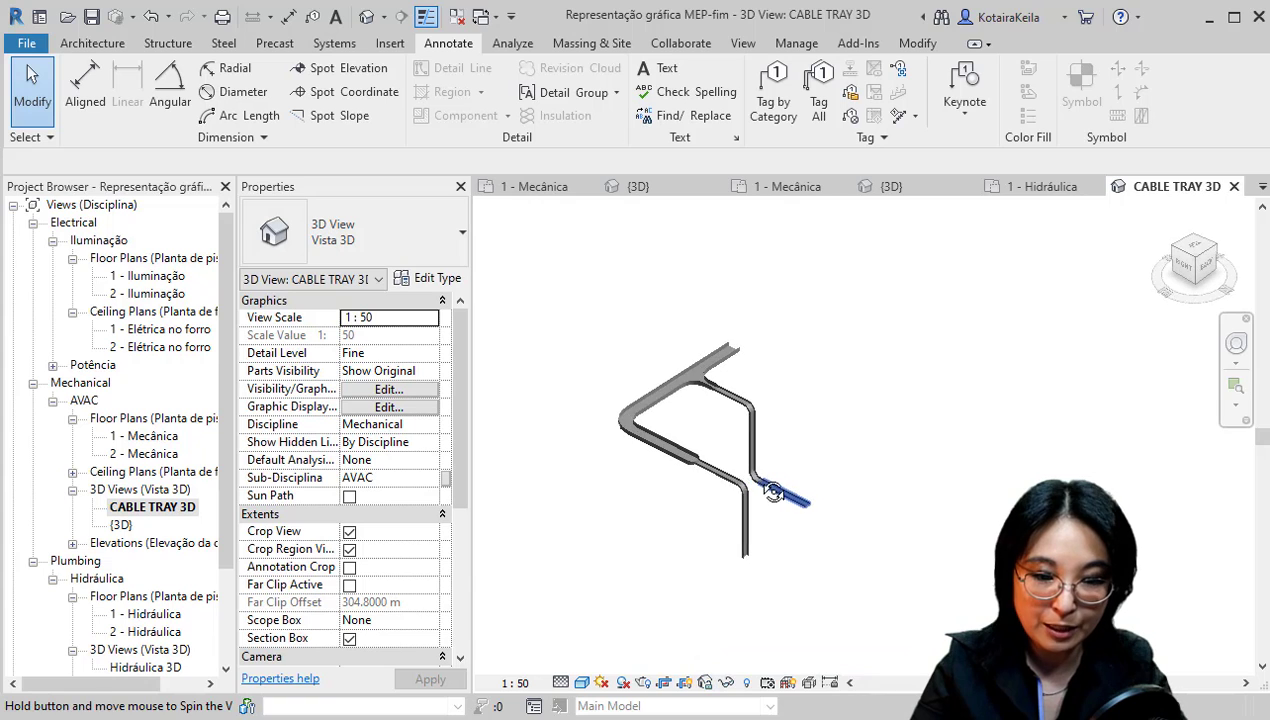
click(1194, 262)
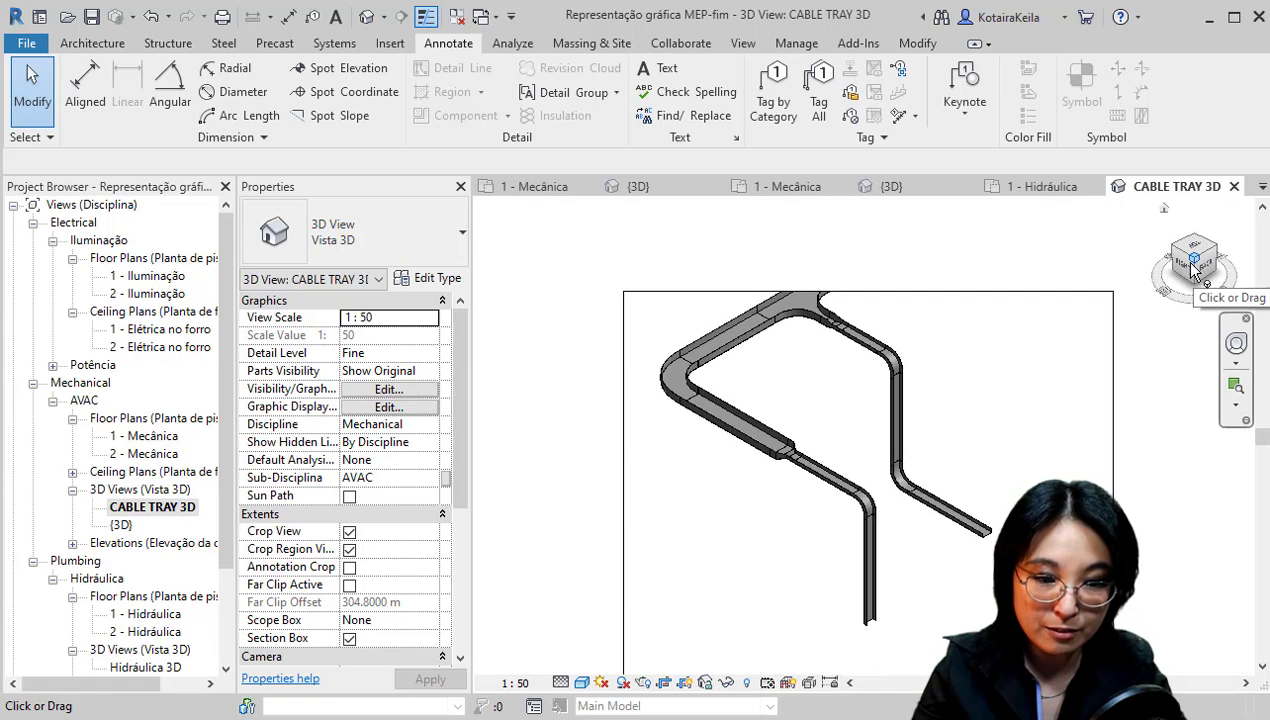
- Adjust the crop region's top, side and bottom edges to fit the trays snugly
scroll(675, 386, down, 3)
click(705, 302)
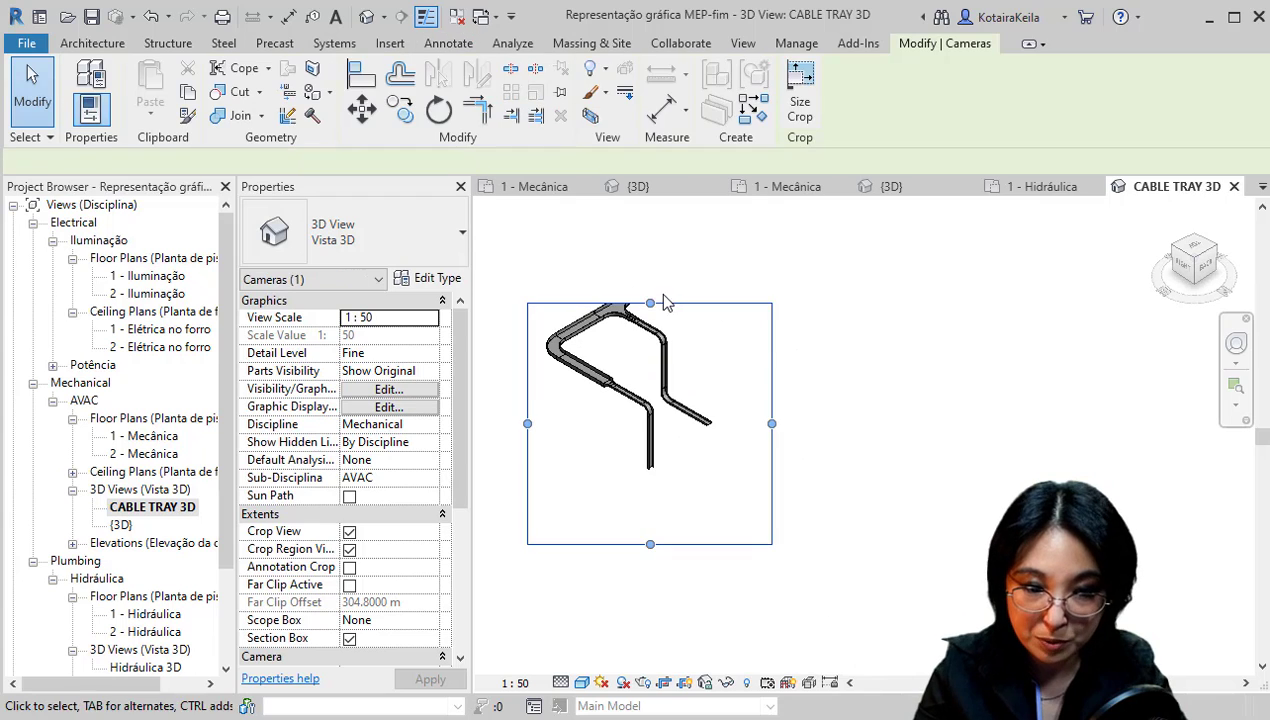
drag(650, 302, 655, 258)
drag(771, 445, 731, 414)
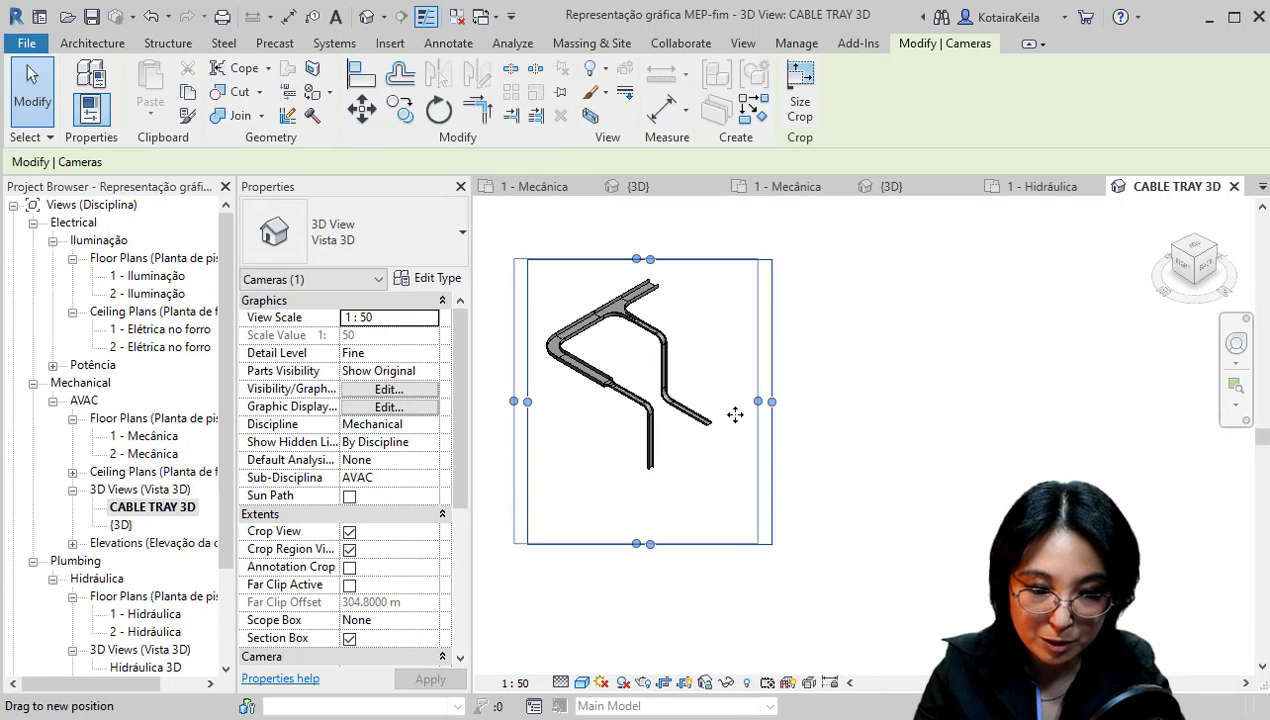
drag(636, 544, 636, 501)
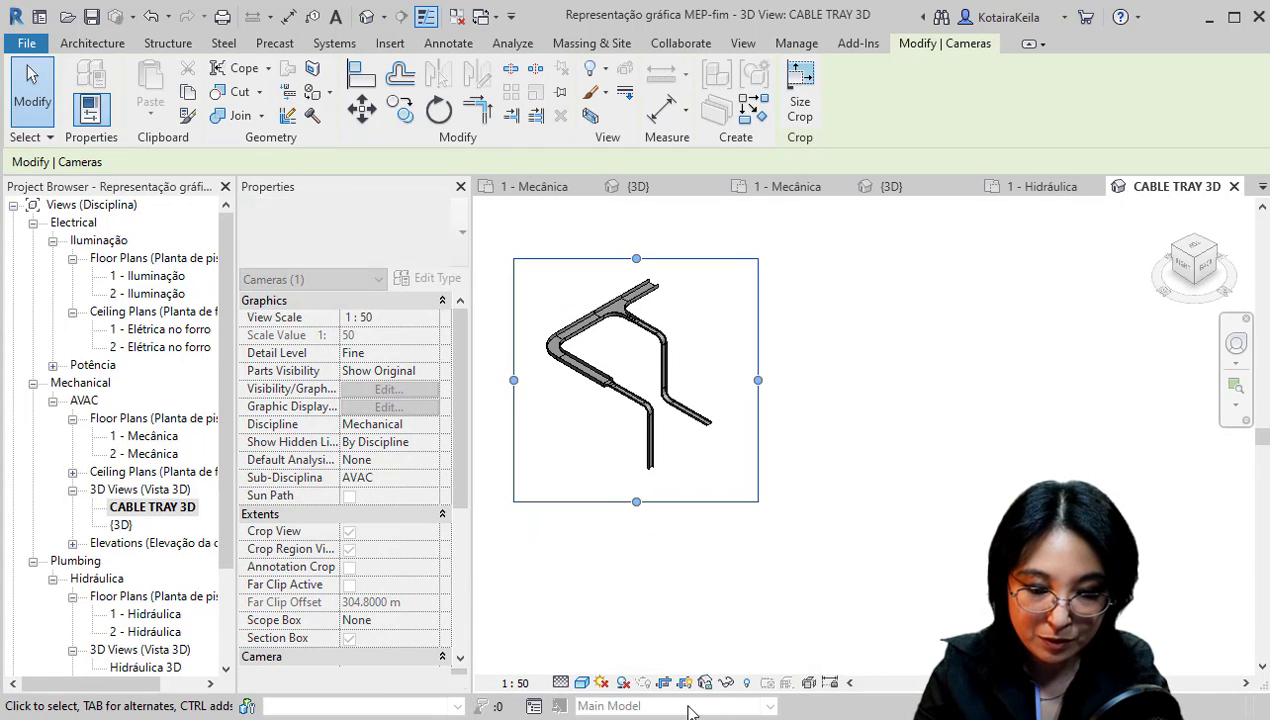
- Save the new orientation and lock the 3D view, then recentre the trays
click(705, 684)
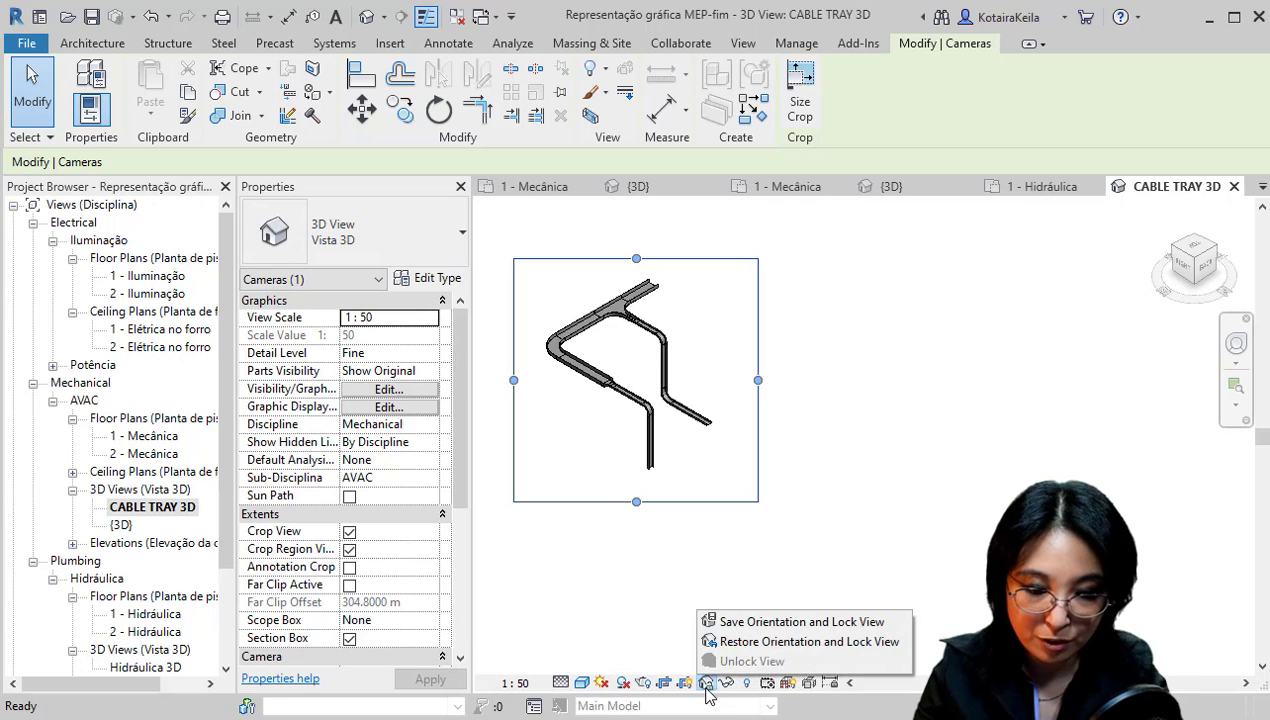
click(742, 622)
middle_drag(700, 392, 730, 403)
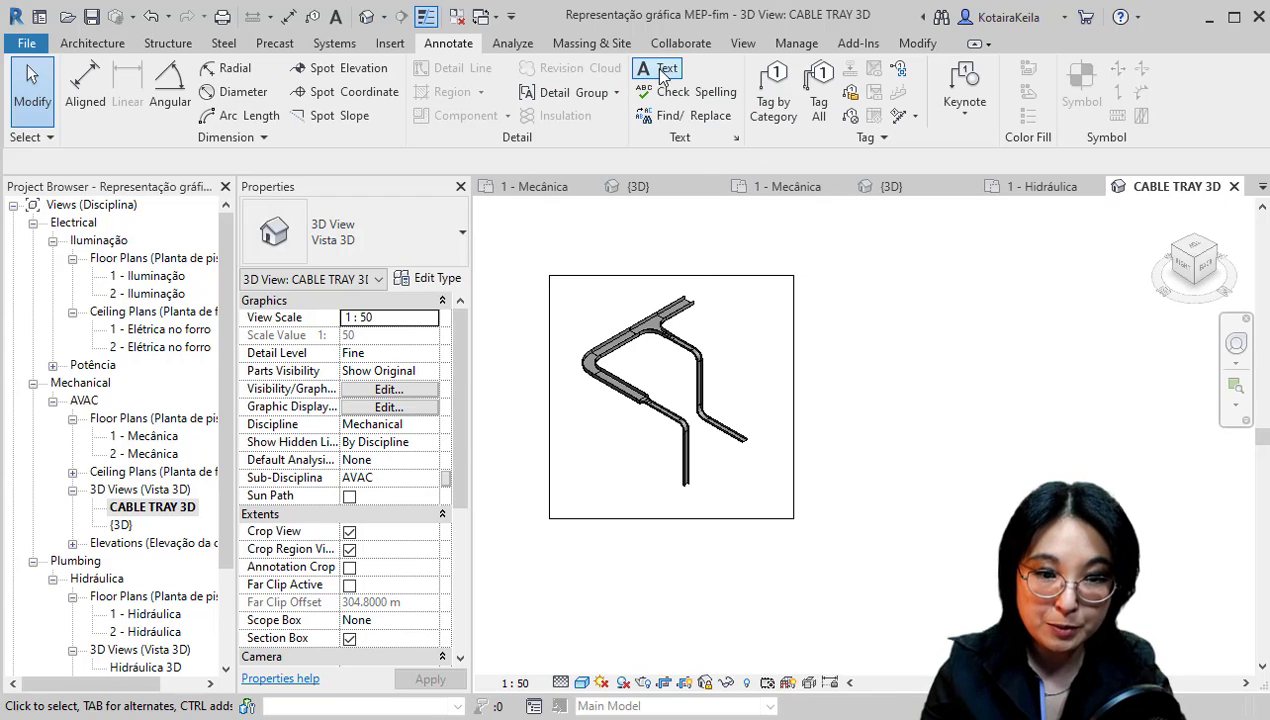
- Place a 'VER' text note with a leader pointing at the tray's upper end
key(t)
key(x)
scroll(630, 328, up, 3)
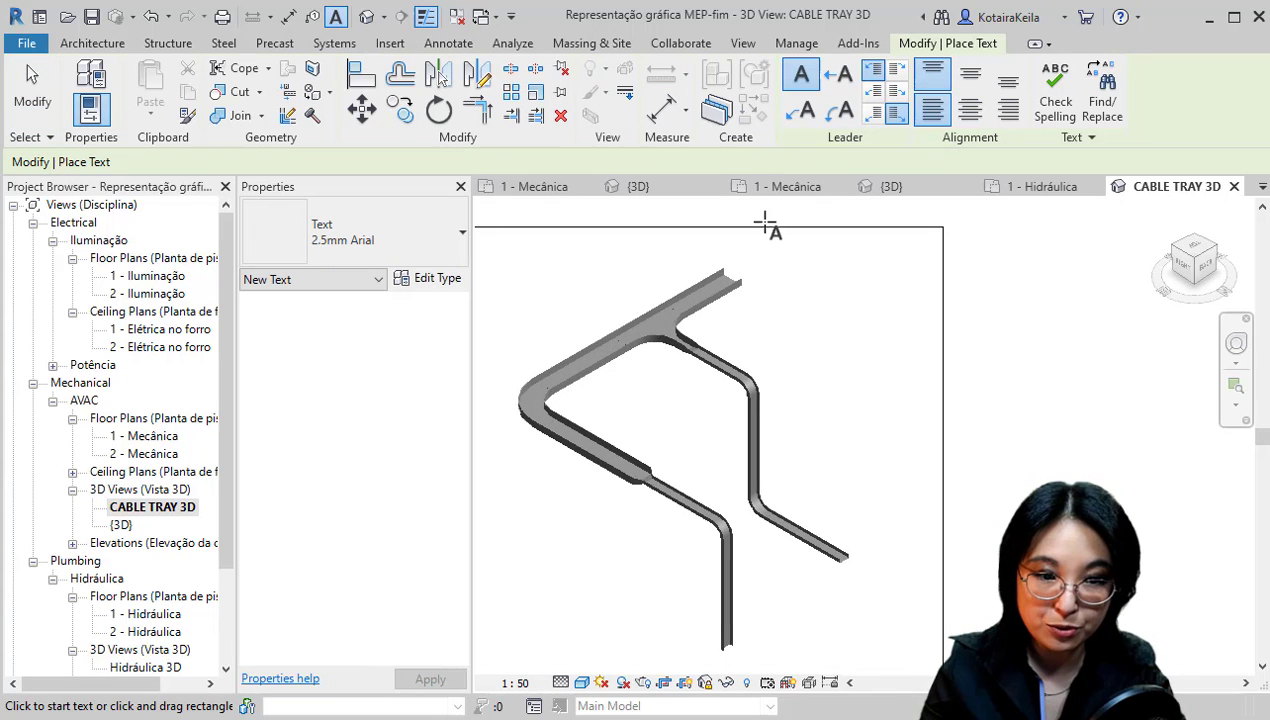
click(801, 110)
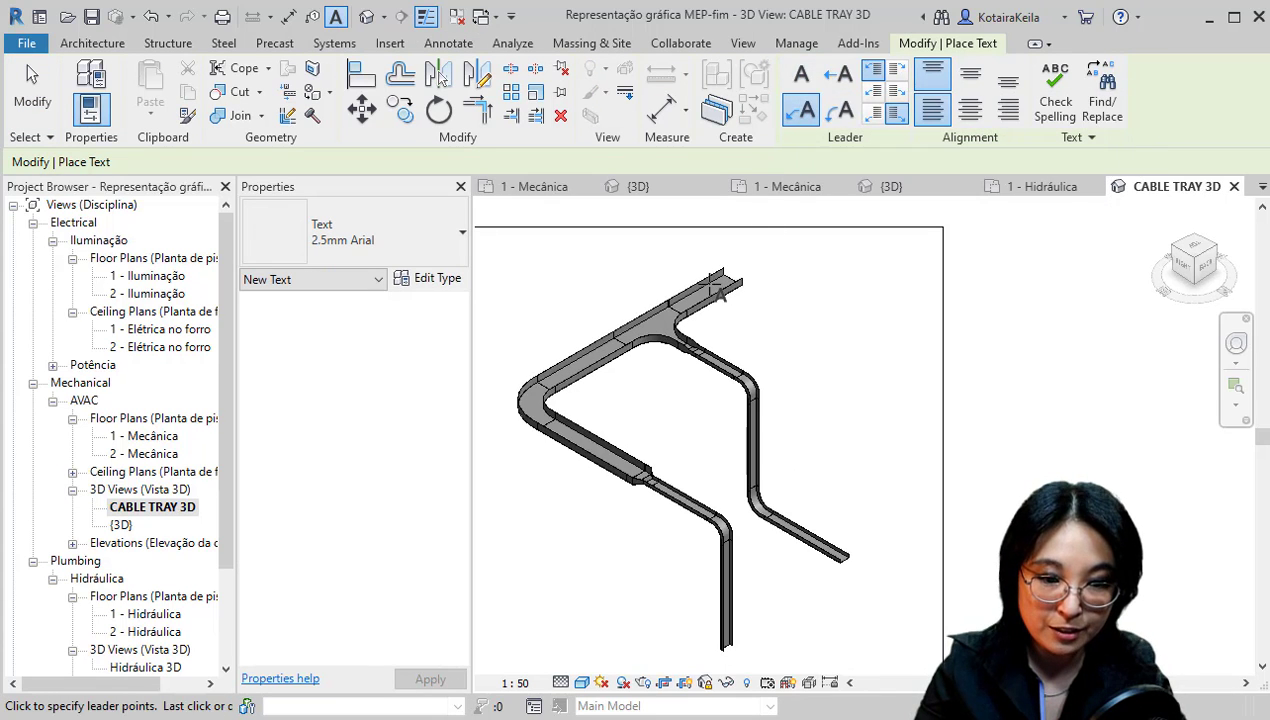
click(710, 293)
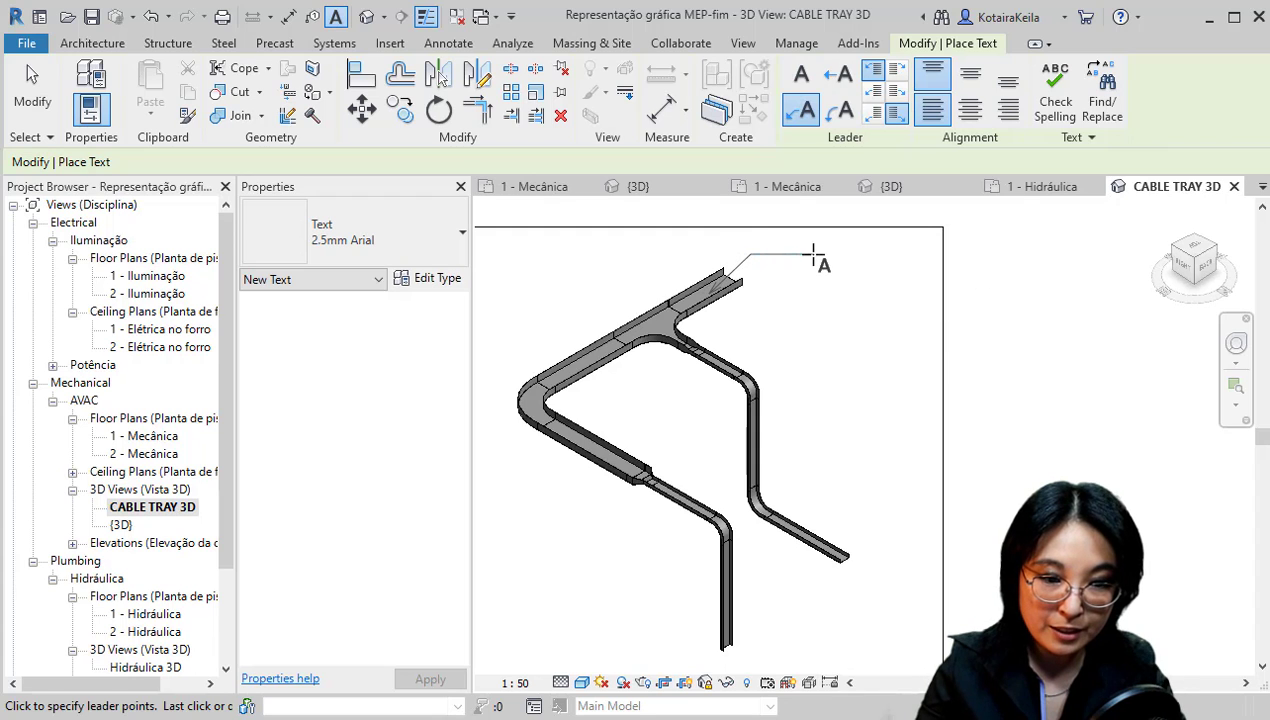
click(813, 254)
text(VER)
click(835, 329)
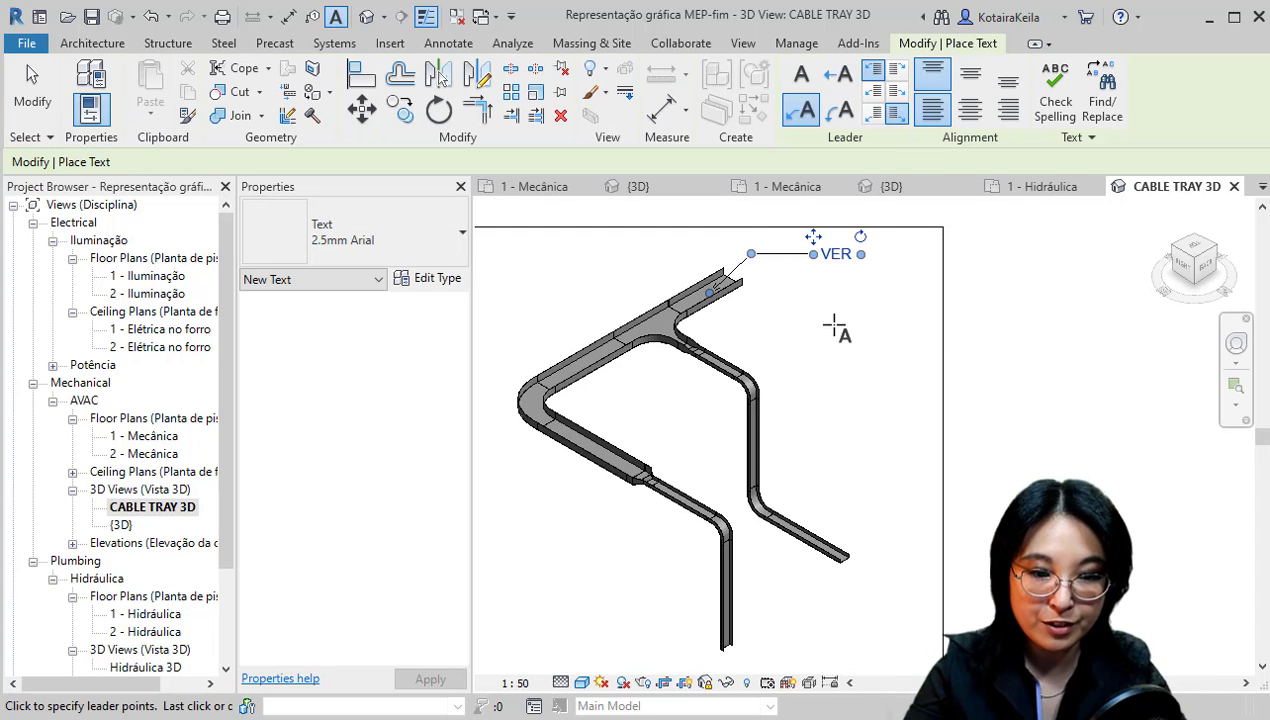
key(Escape)
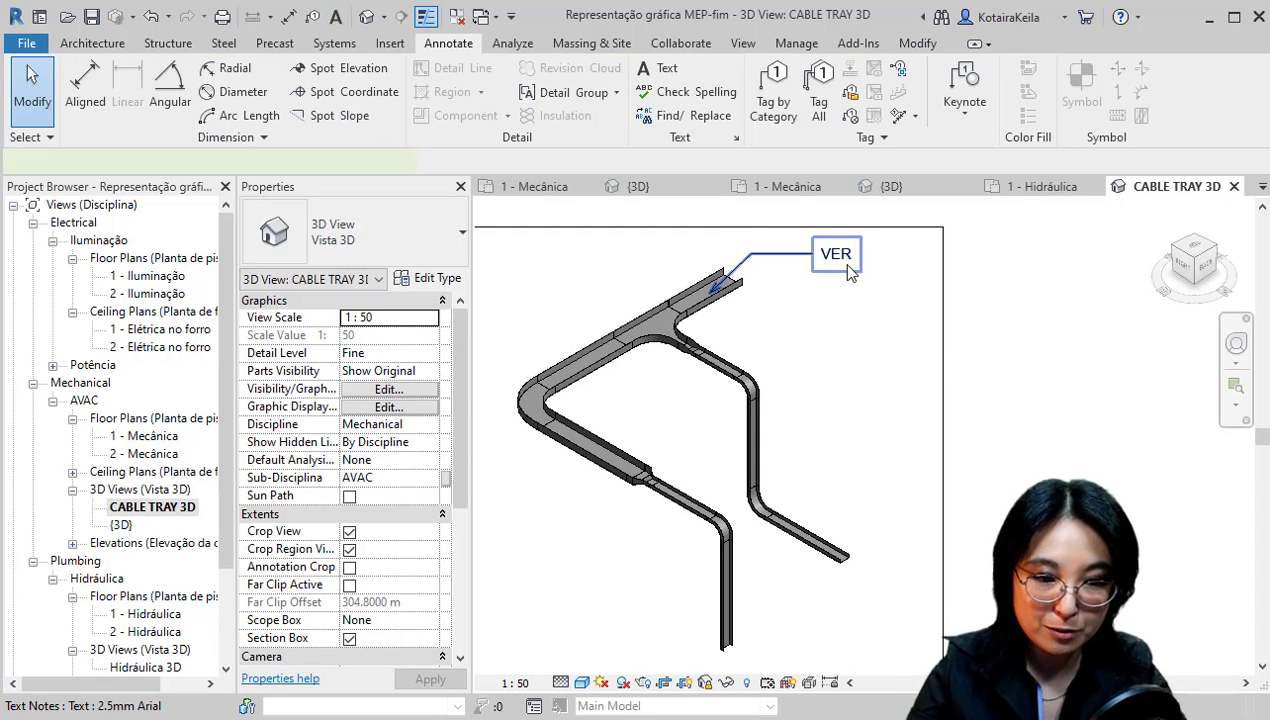
- Add a second leader to the VER note pointing at the tray's right branch
click(836, 254)
click(803, 80)
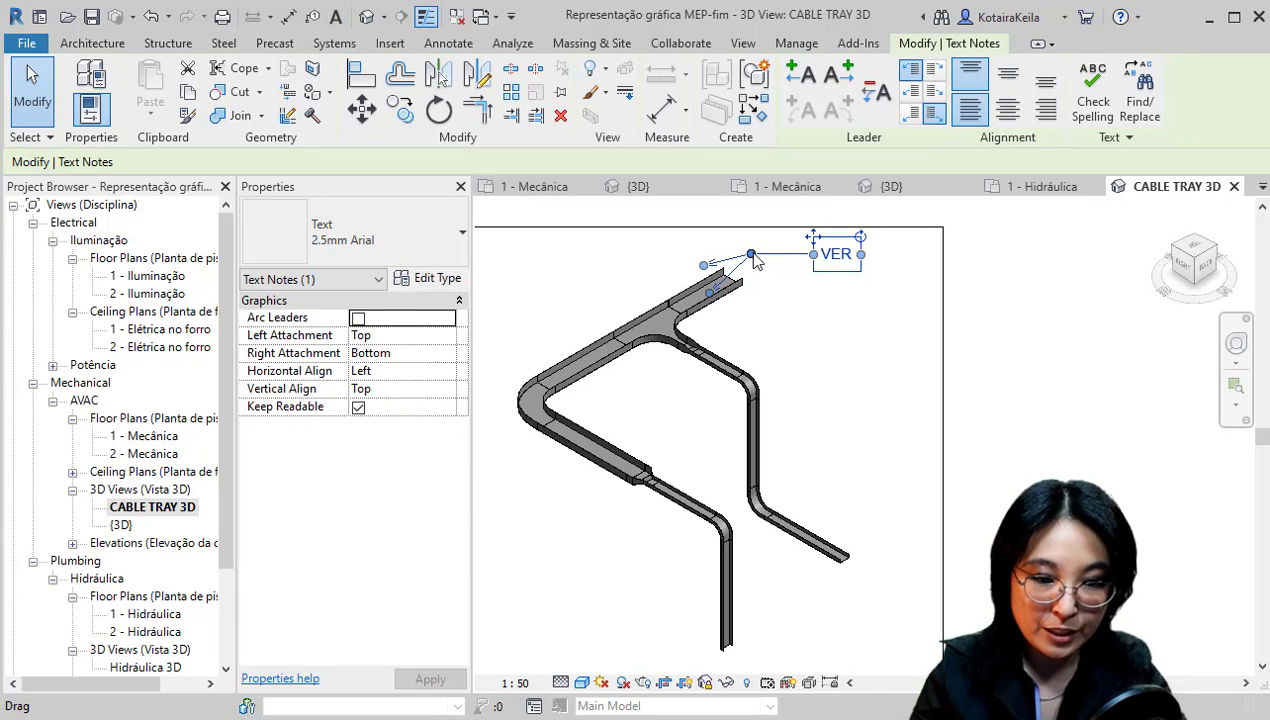
drag(756, 260, 730, 366)
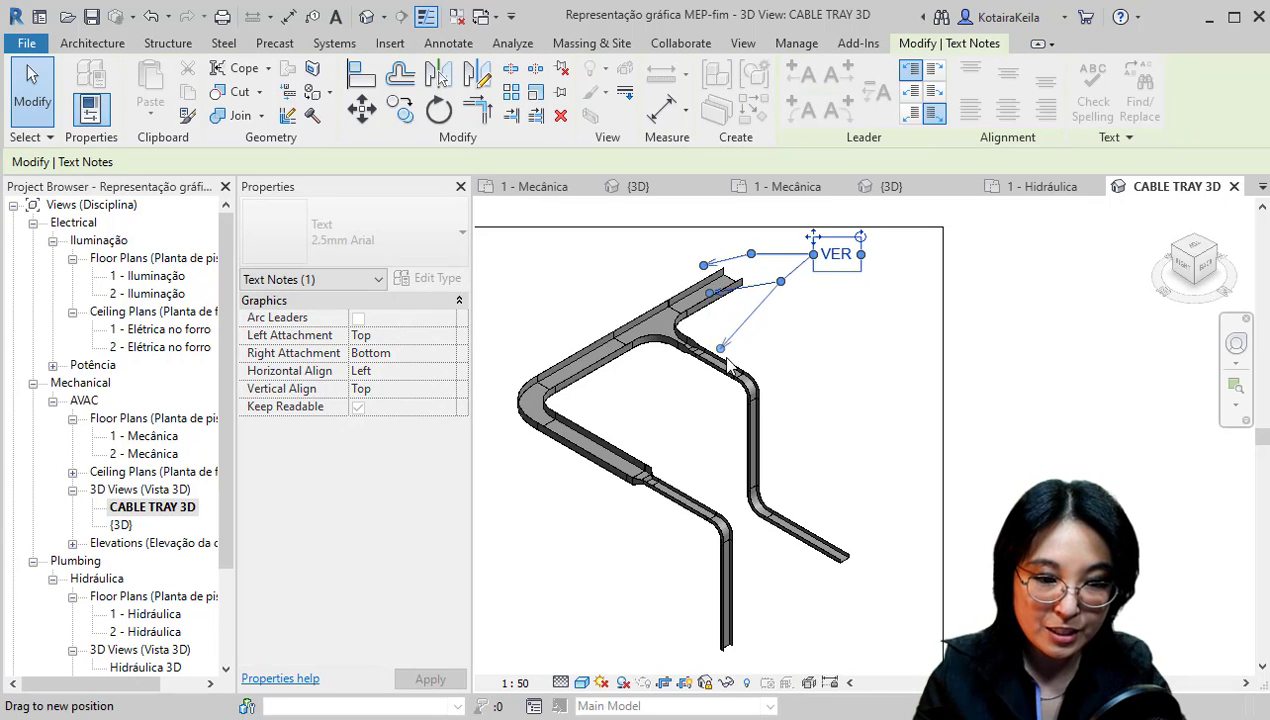
click(841, 394)
scroll(841, 394, down, 1)
middle_drag(841, 394, 867, 349)
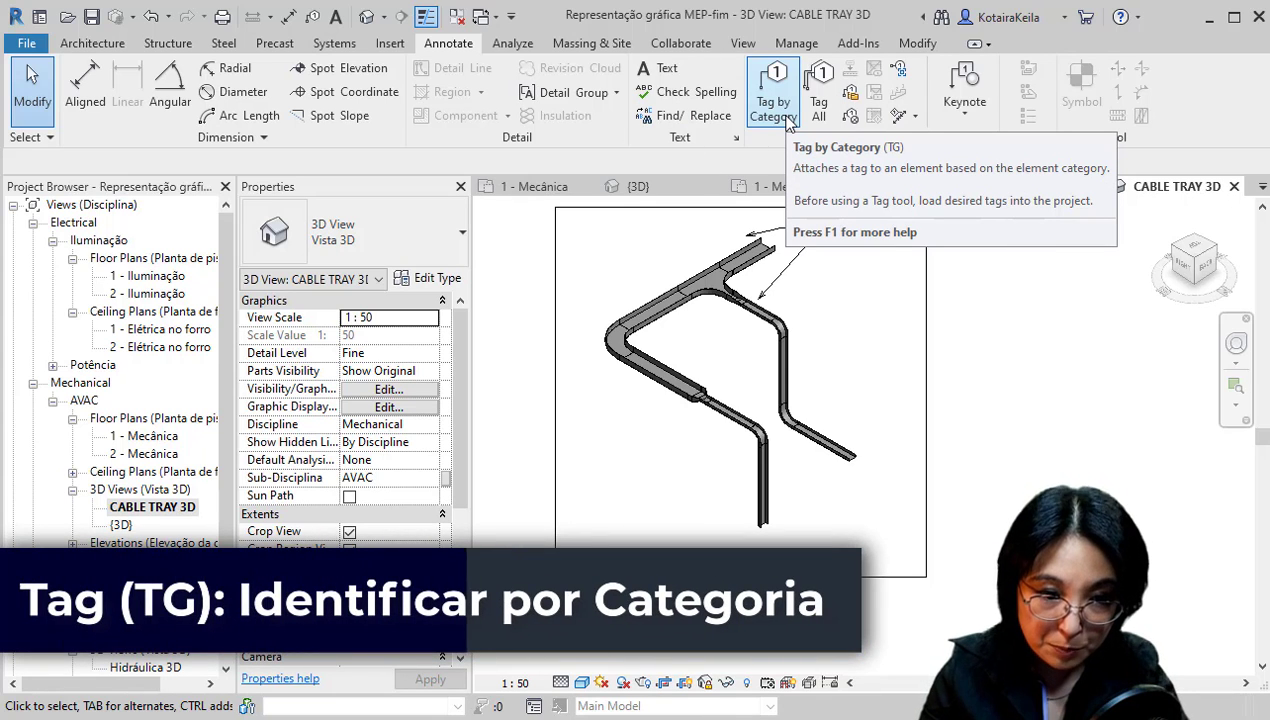
- Tag the left cable tray segment by category, with a free-end leader, showing 300 mmx100 mm
click(775, 105)
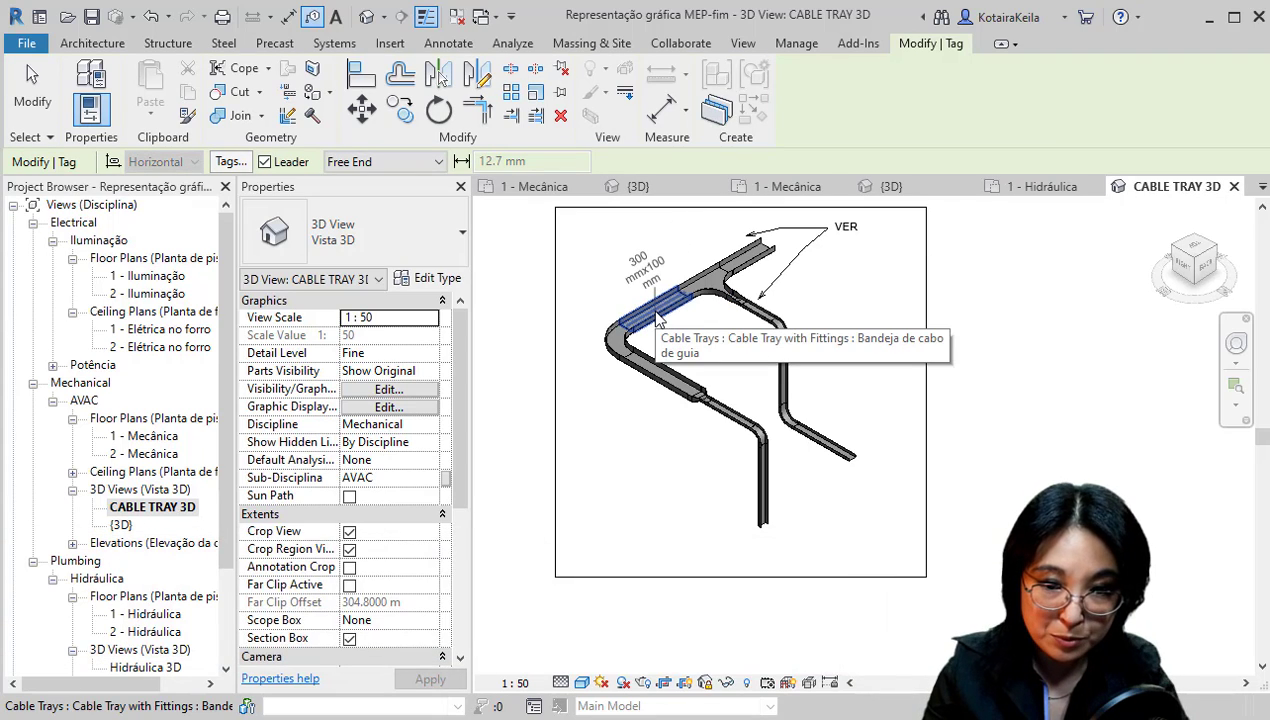
click(284, 170)
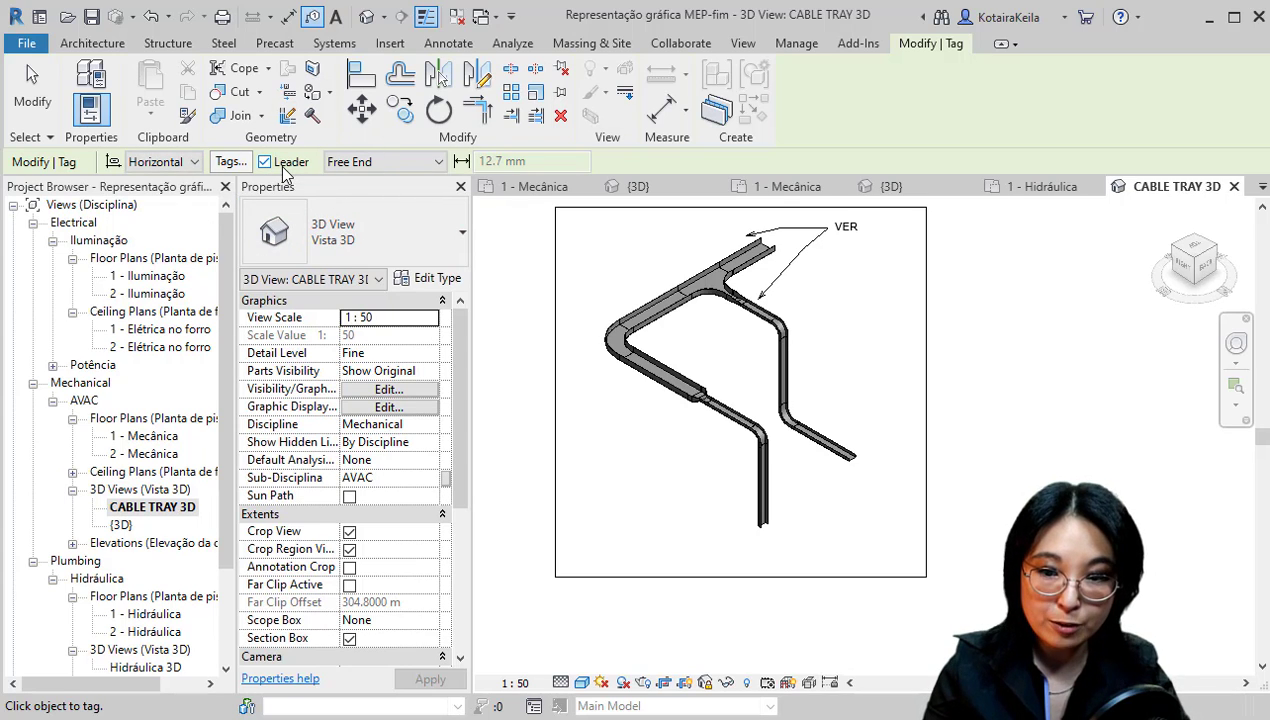
click(364, 163)
click(368, 175)
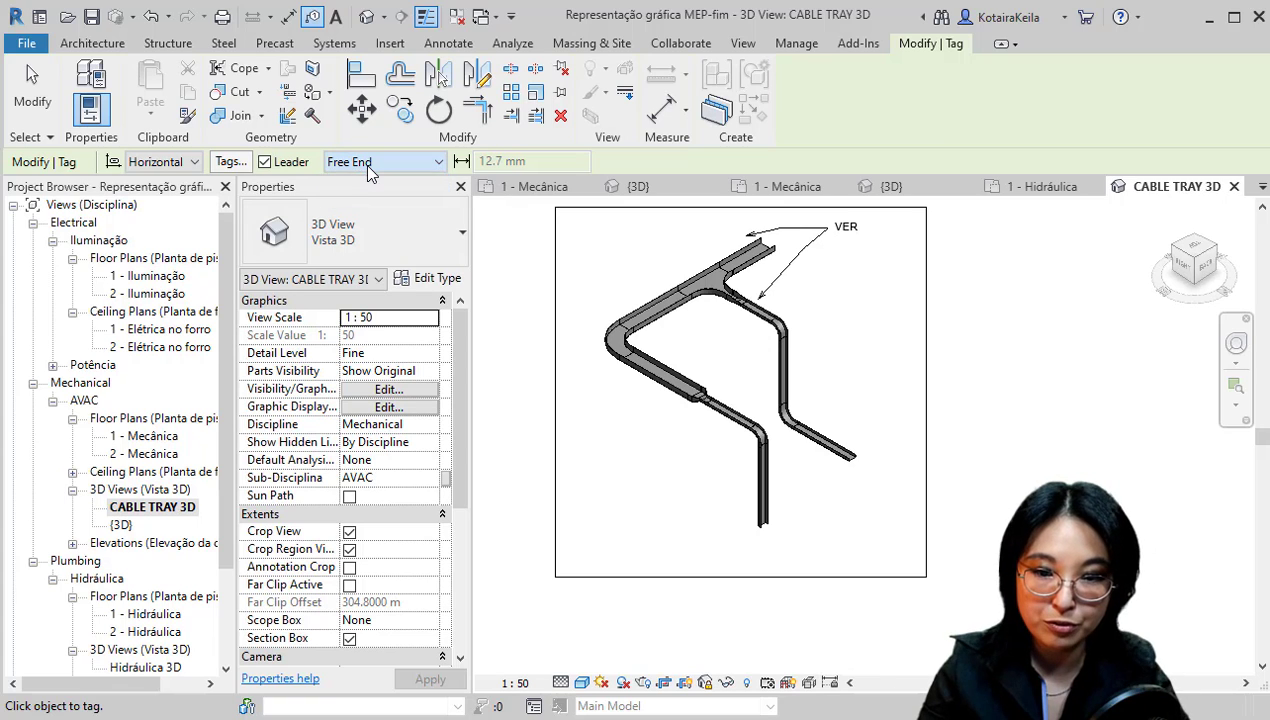
click(650, 296)
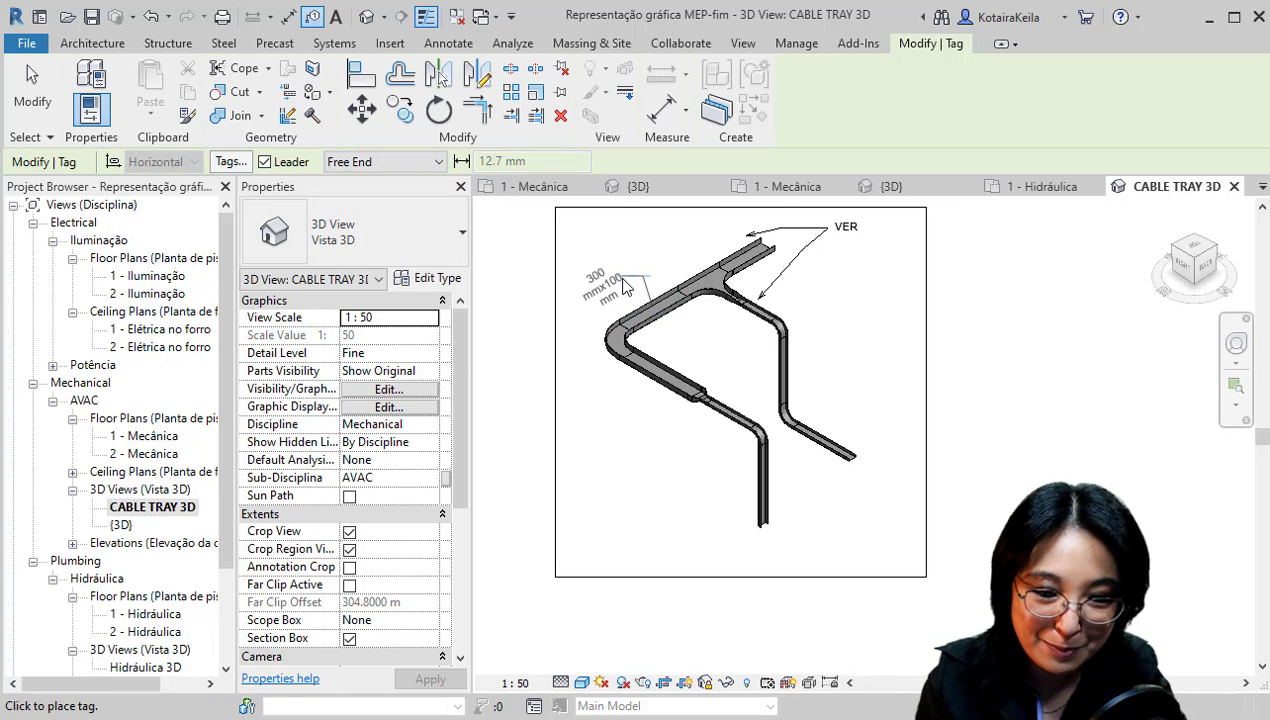
click(625, 288)
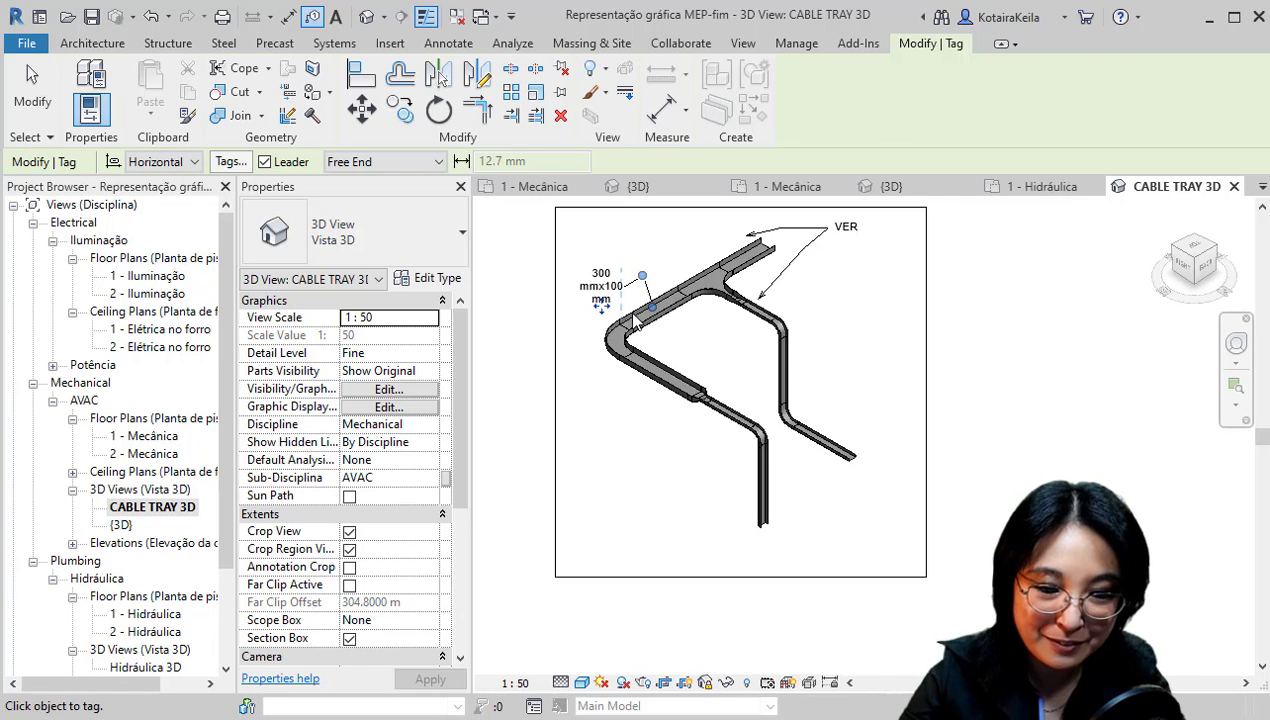
key(Escape)
- Drag the size tag's leader grips so it runs horizontally to the tray segment
click(646, 283)
scroll(646, 283, up, 2)
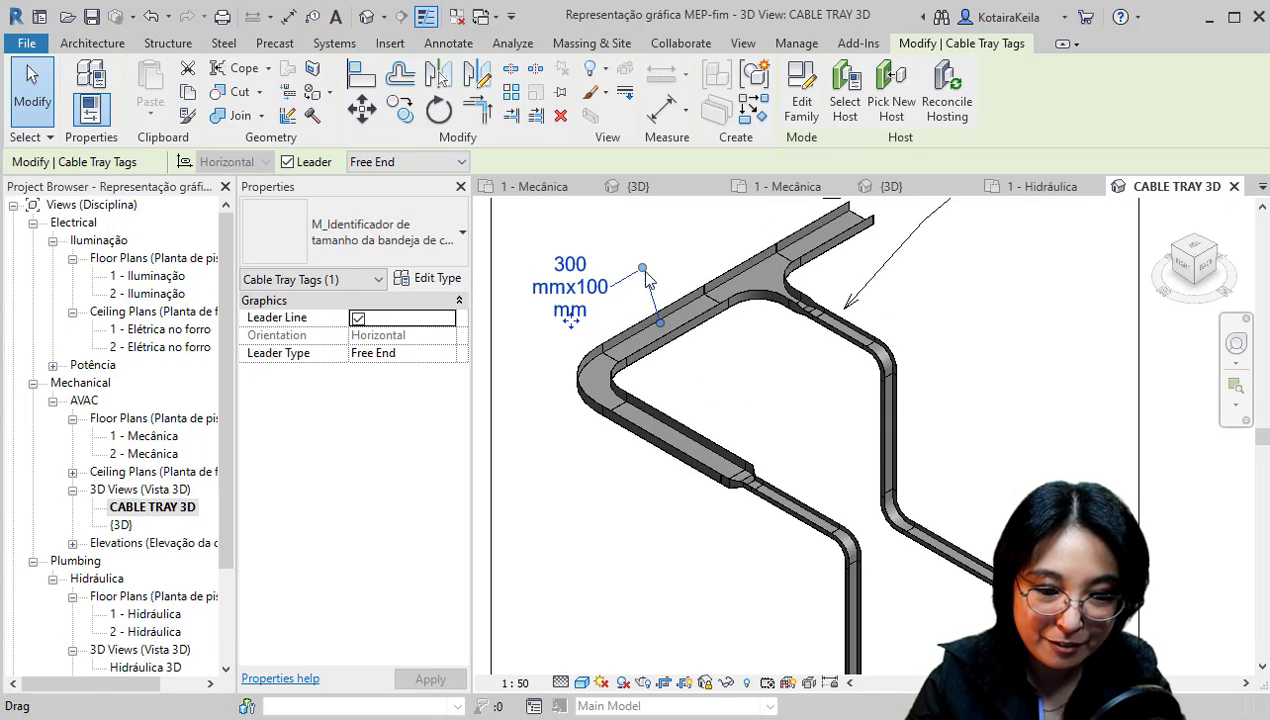
drag(646, 276, 646, 295)
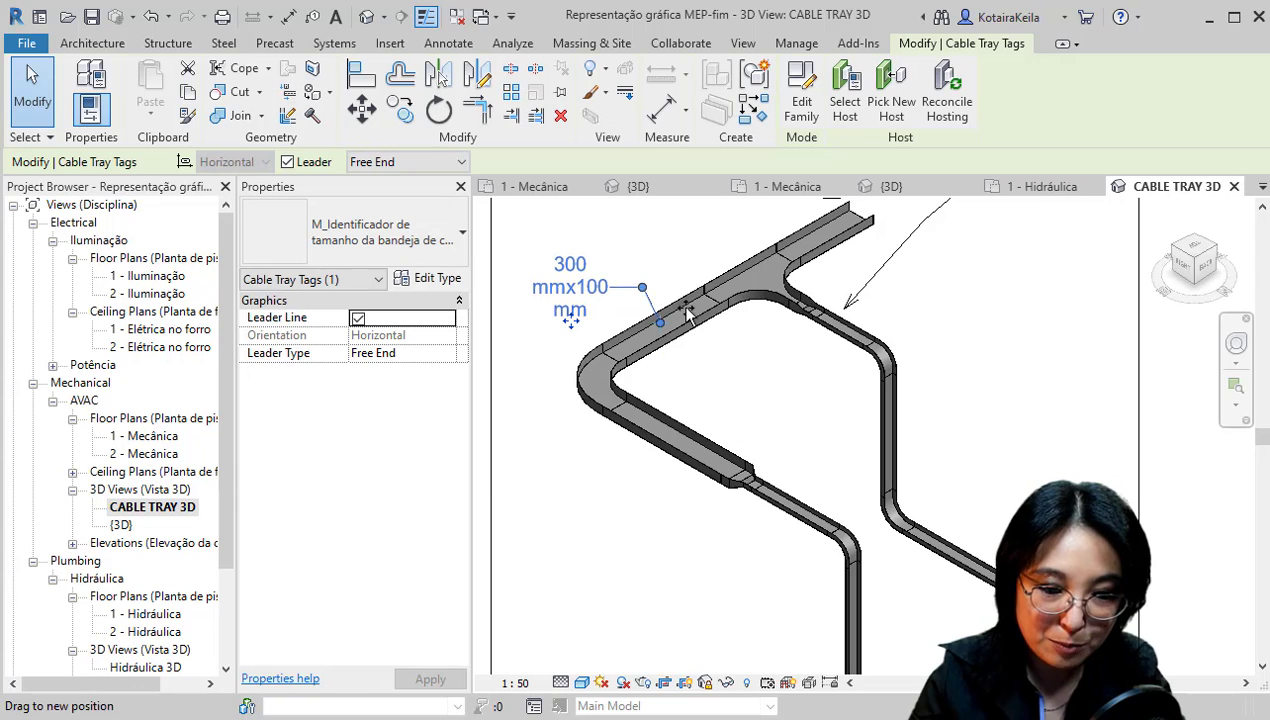
mouse_move(660, 322)
mouse_down()
mouse_move(690, 414)
mouse_move(662, 313)
mouse_up()
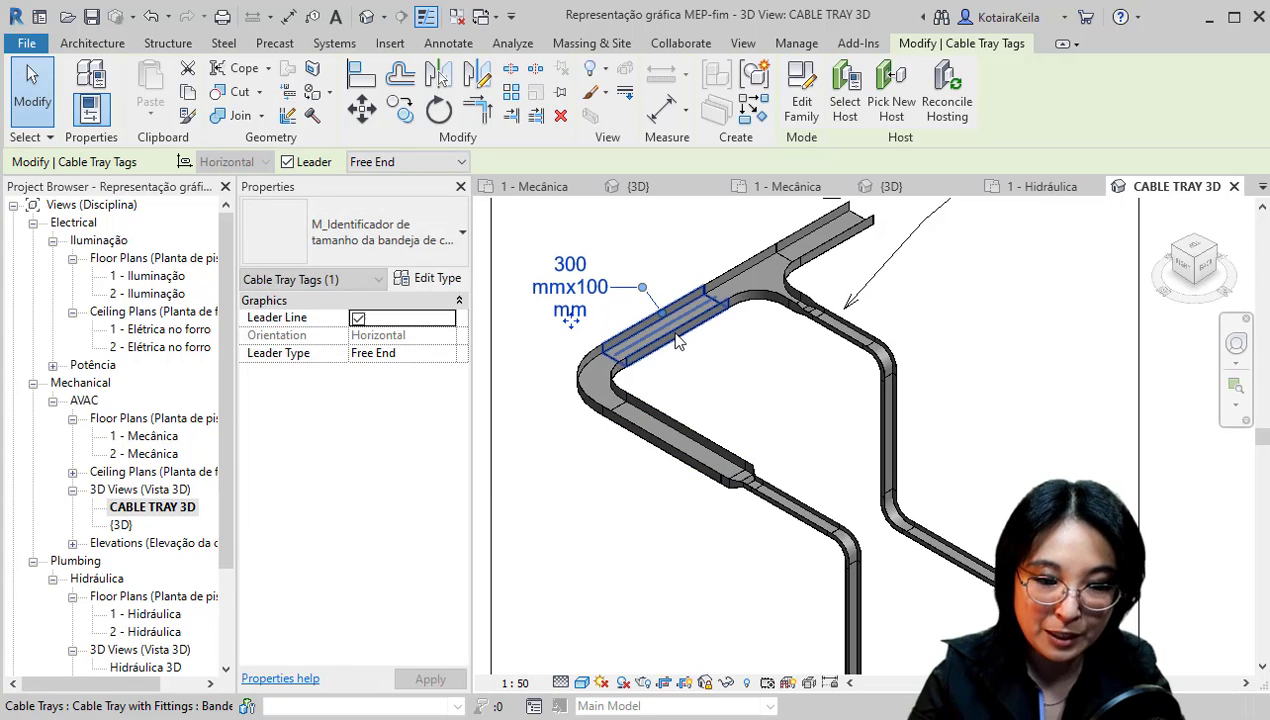
key(Escape)
scroll(757, 400, down, 3)
scroll(757, 400, down, 1)
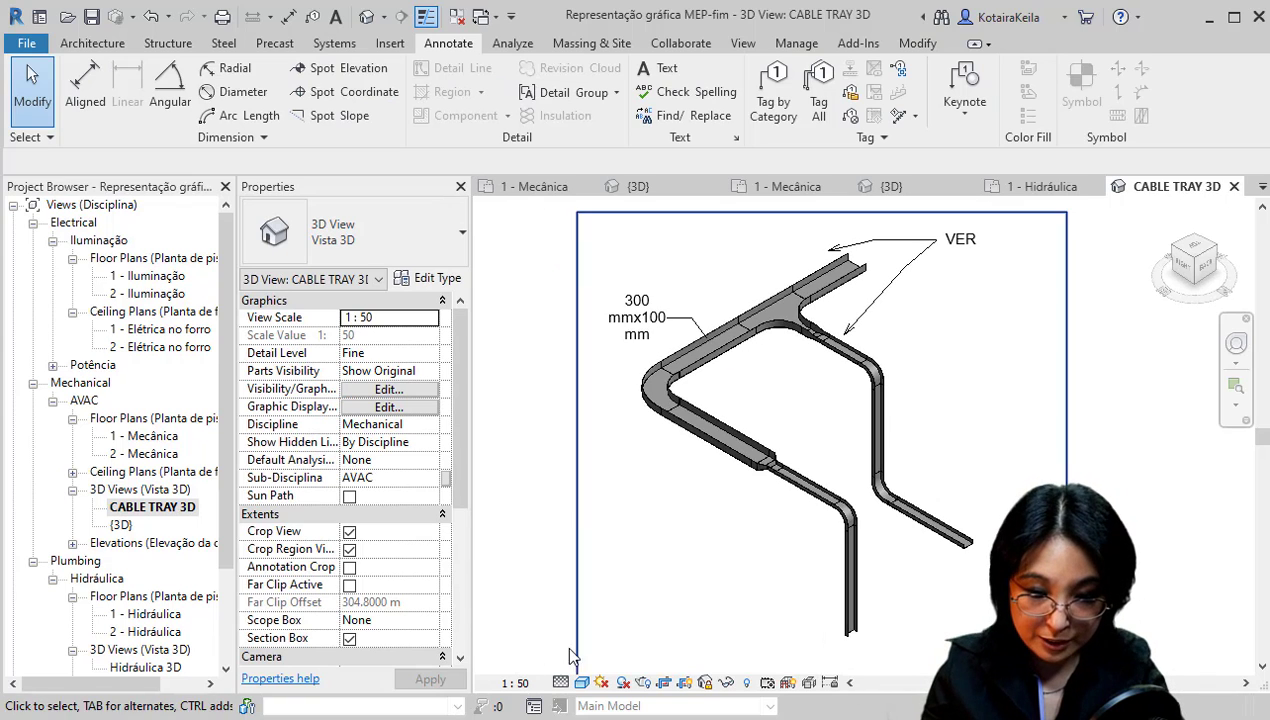
click(516, 683)
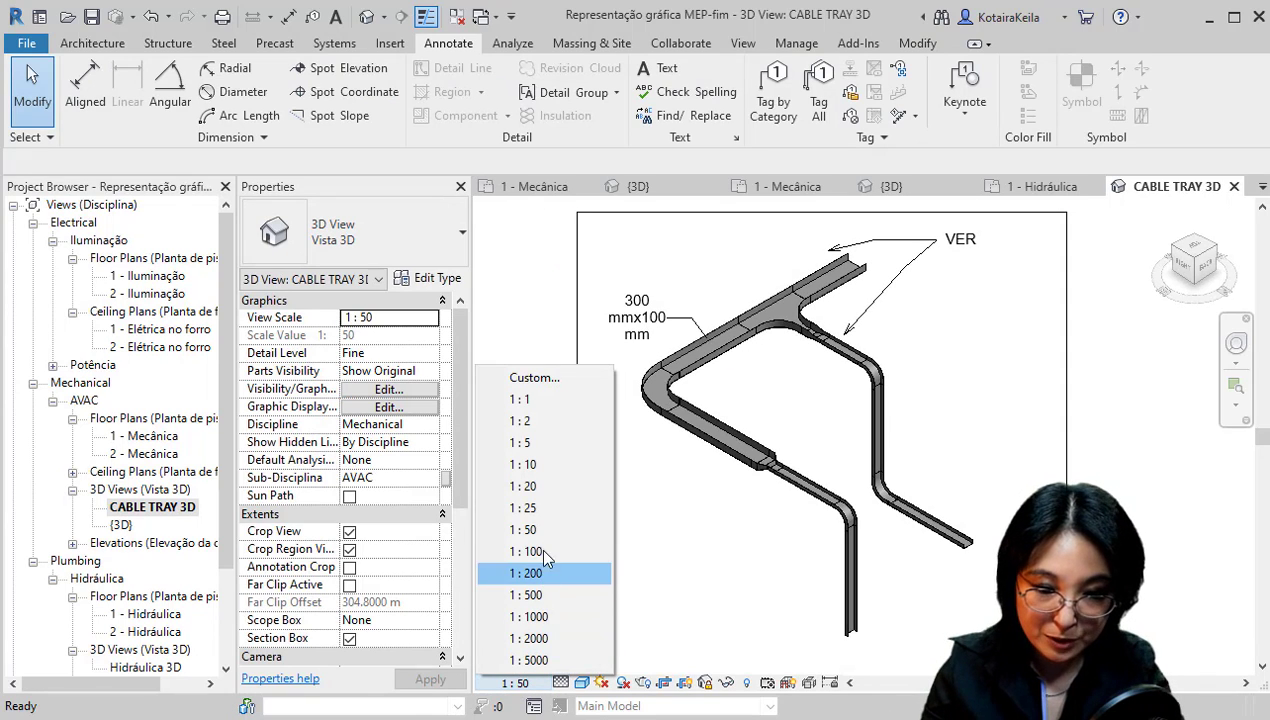
click(545, 512)
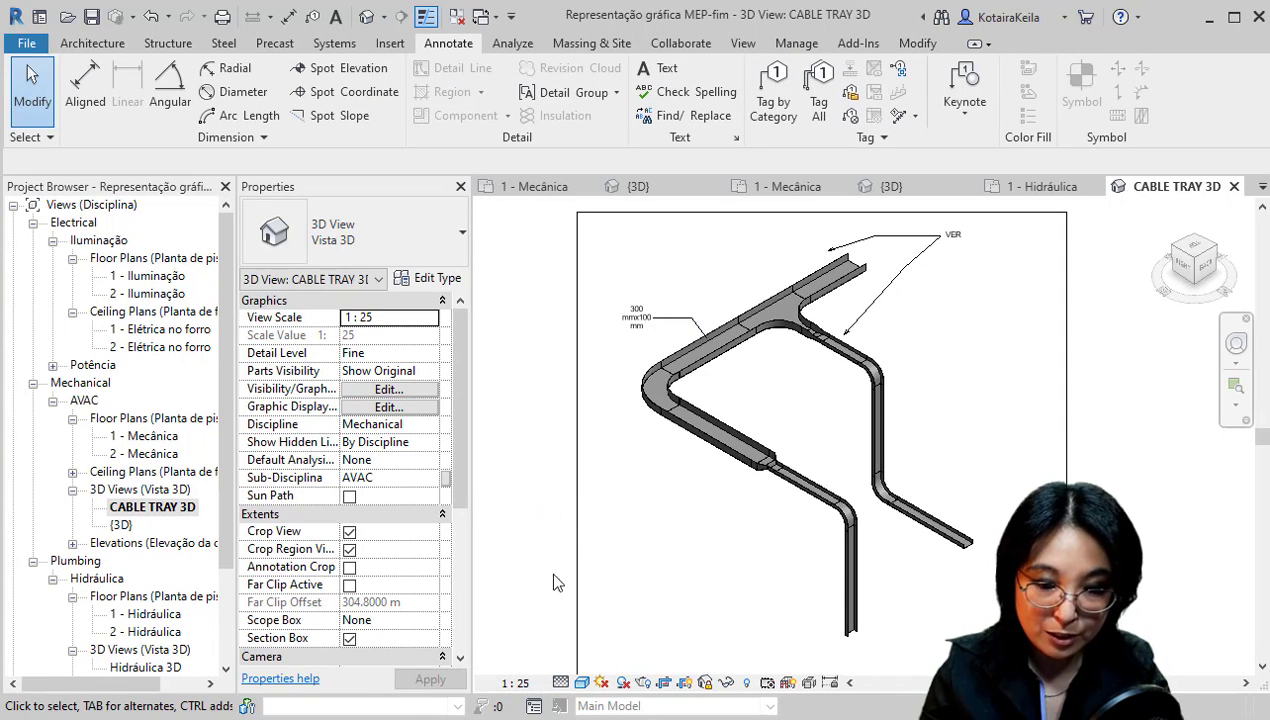
click(514, 683)
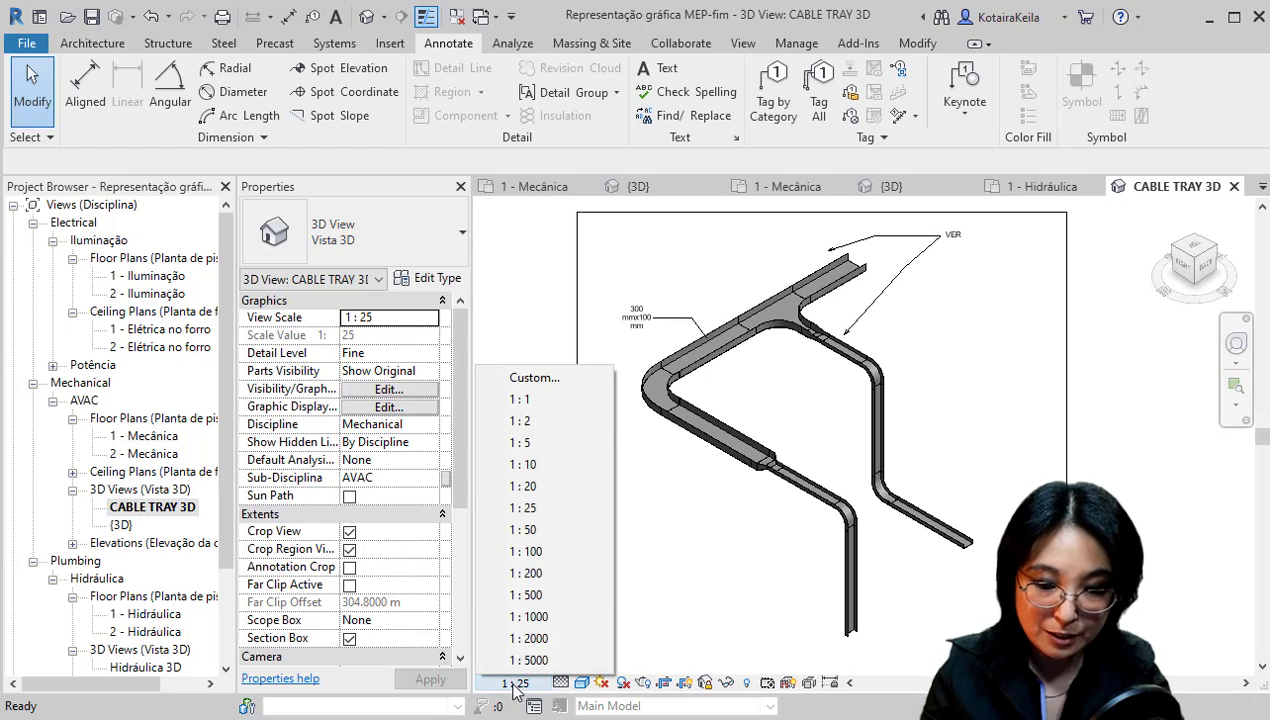
click(540, 530)
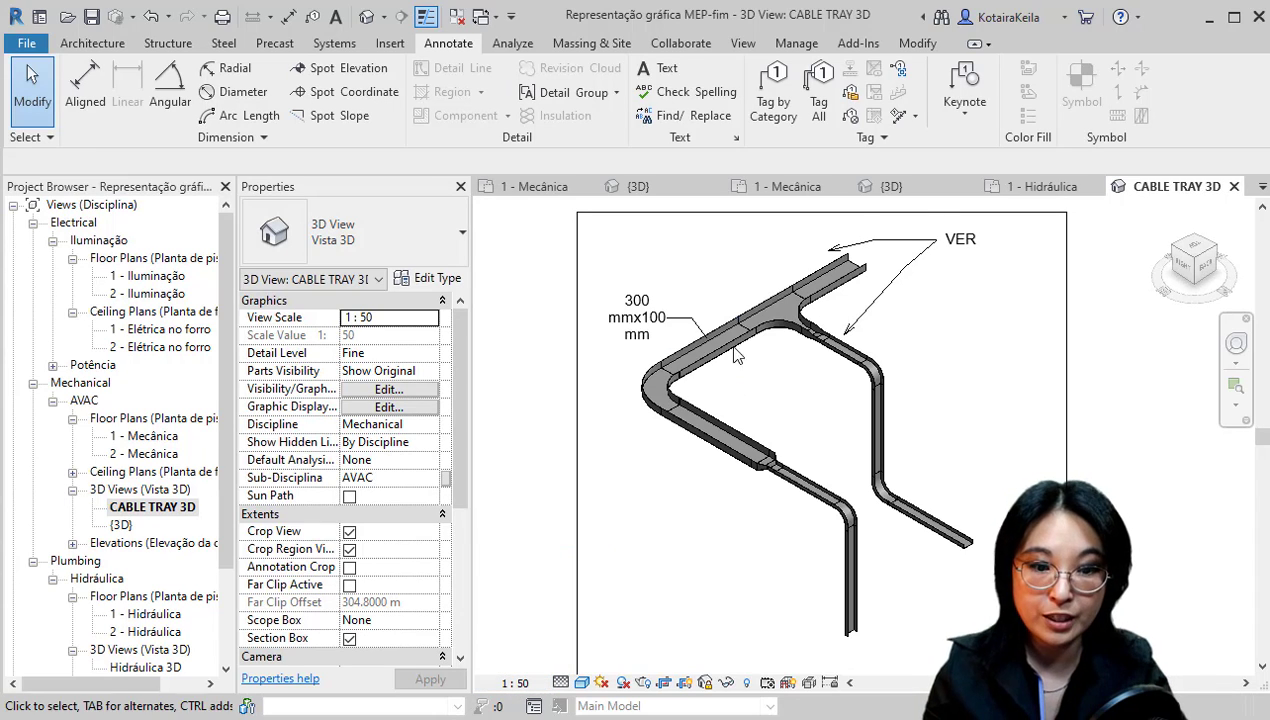
click(673, 334)
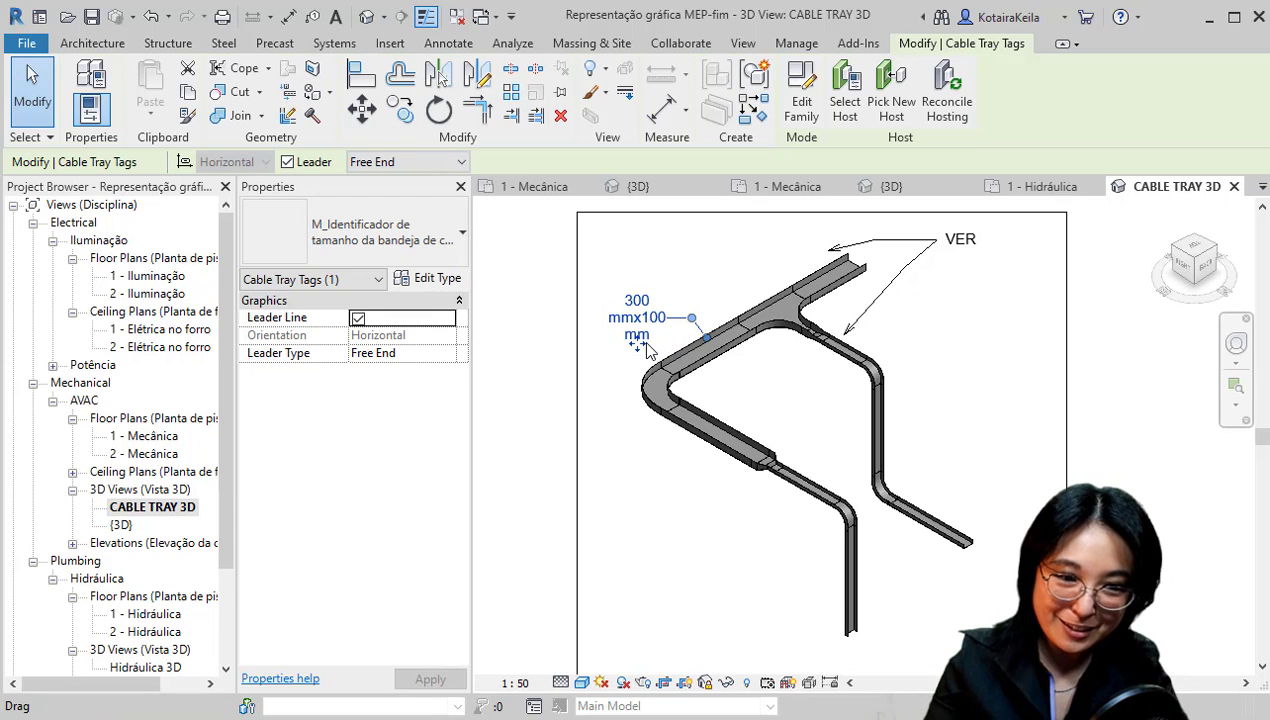
- Edit the size tag family and shift the Tamanho label to the left
click(799, 129)
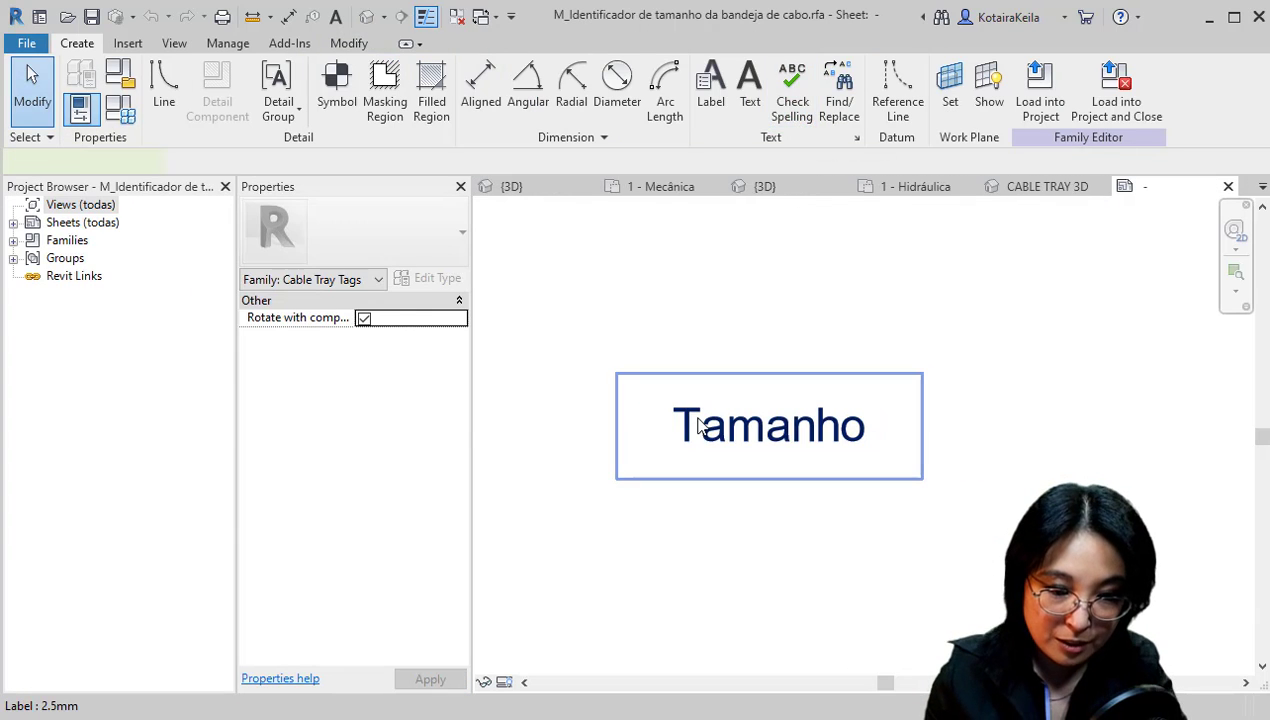
click(700, 425)
drag(658, 421, 511, 442)
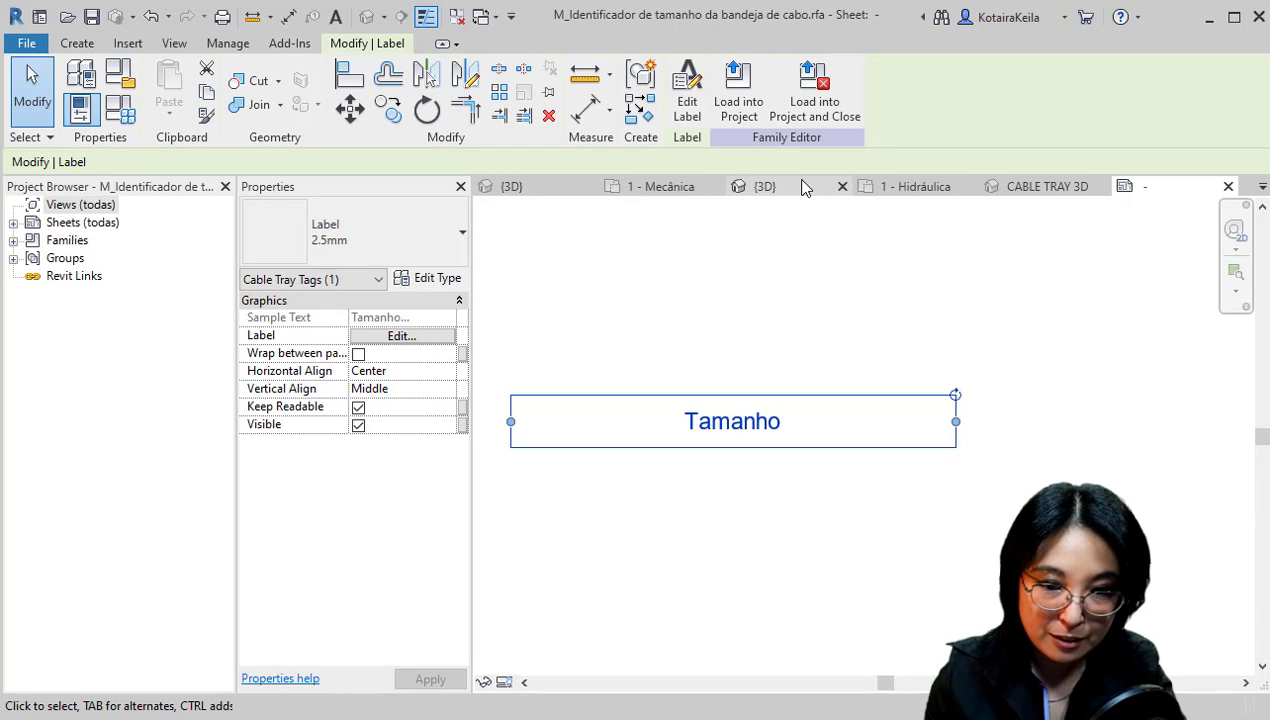
- Load the tag family into the project without saving, overwriting the existing version
click(828, 119)
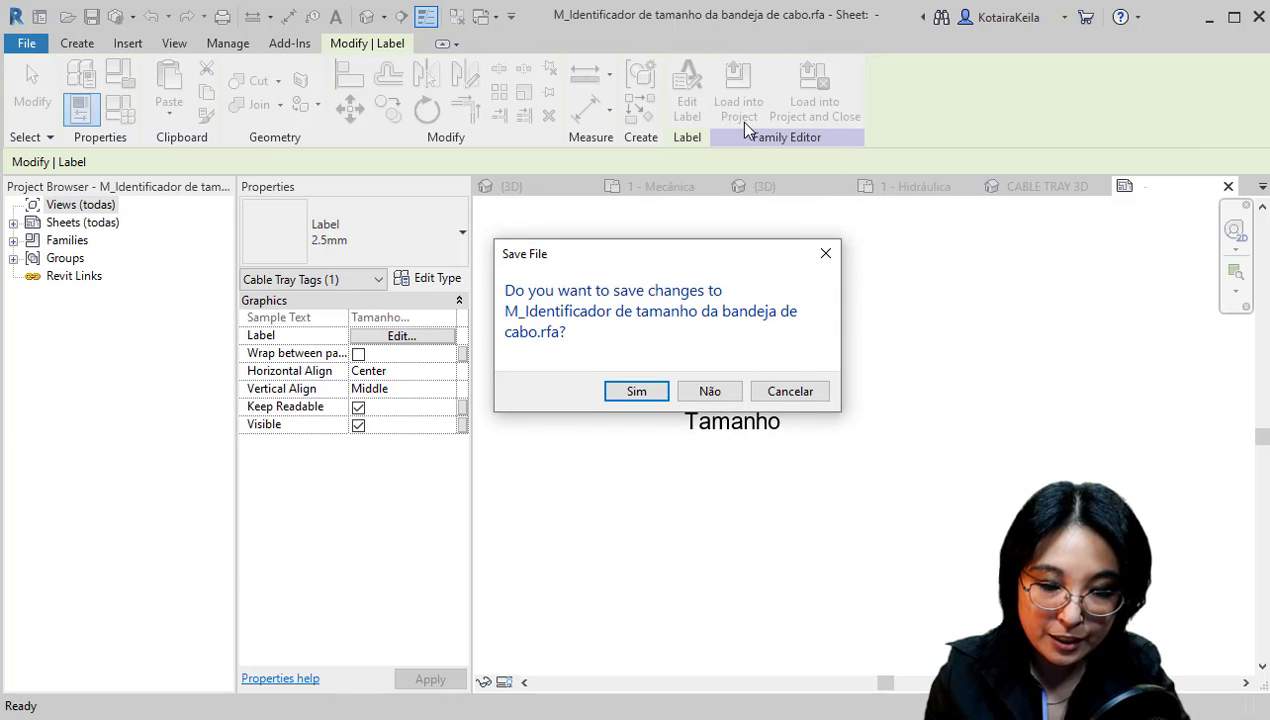
click(698, 395)
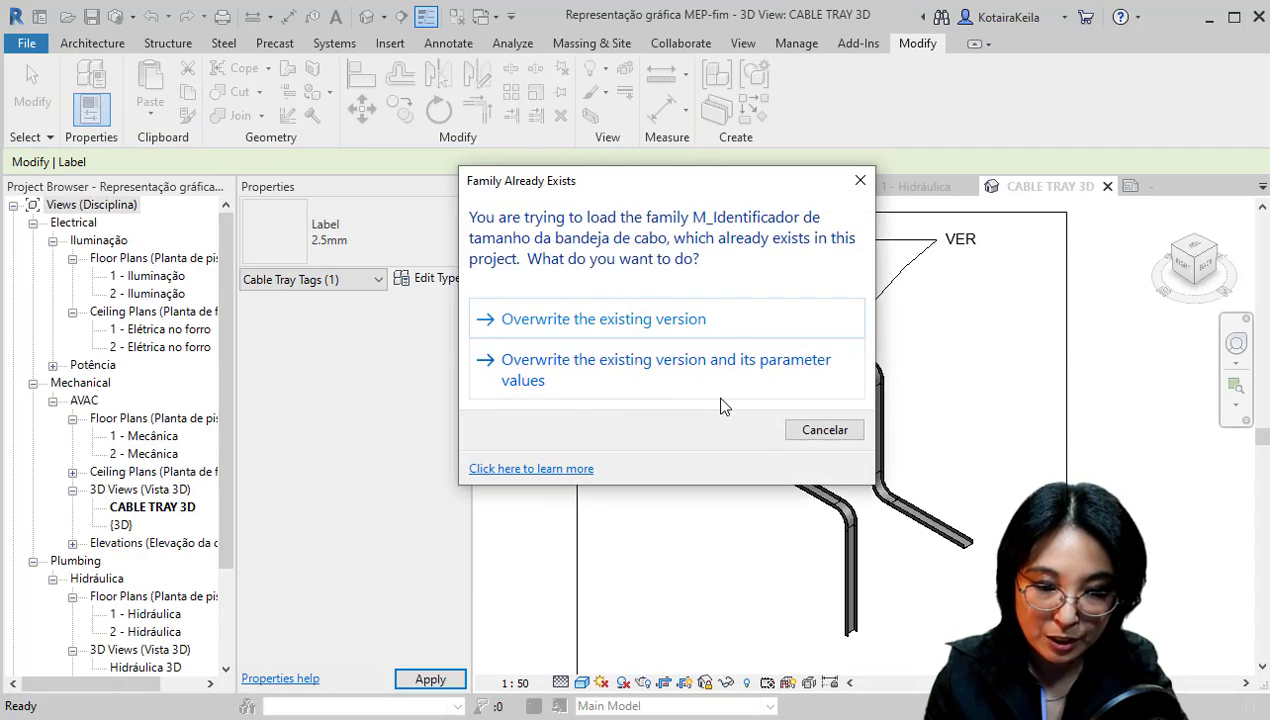
click(690, 322)
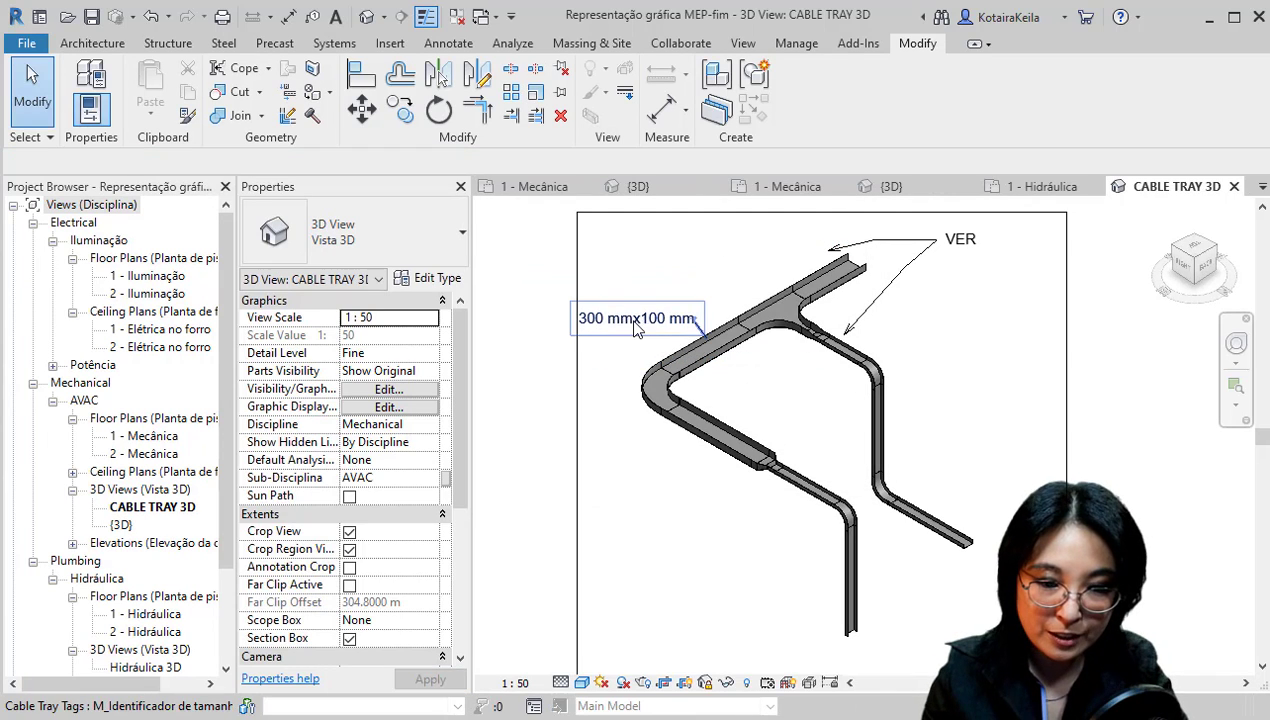
- Check the updated one-line 300 mmx100 mm tag, then bring up the Manage tab
click(647, 322)
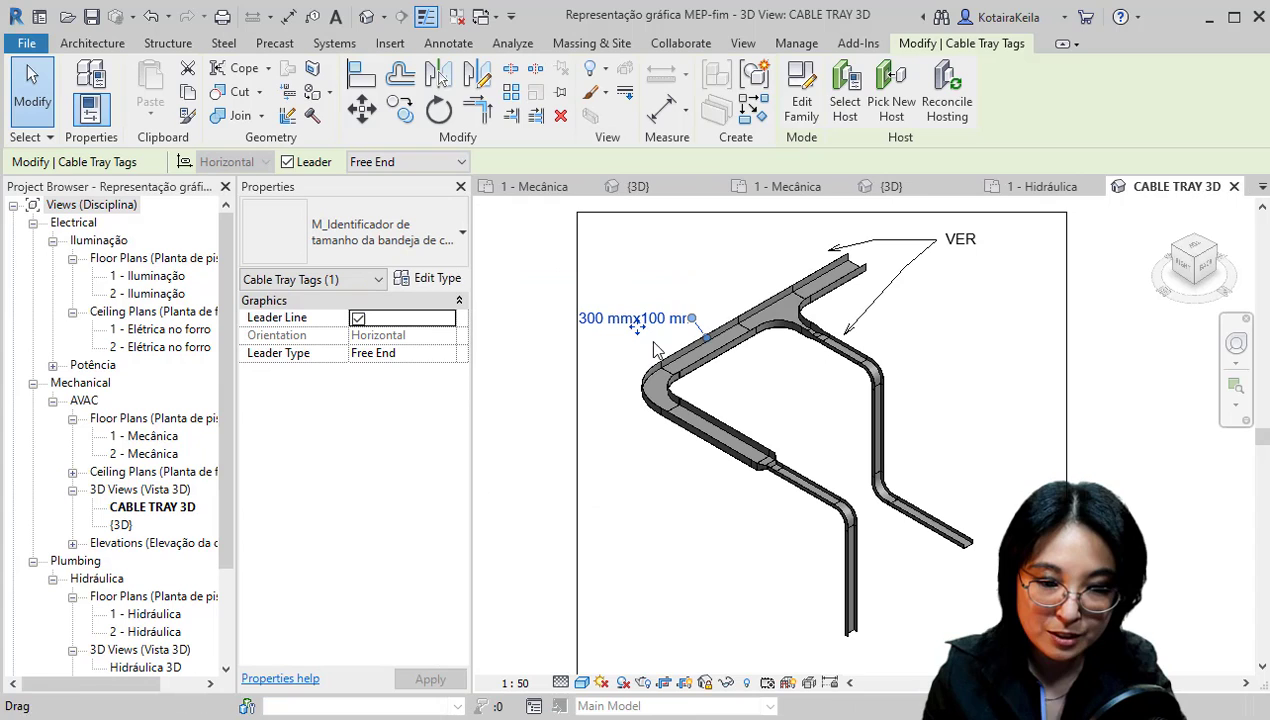
click(797, 390)
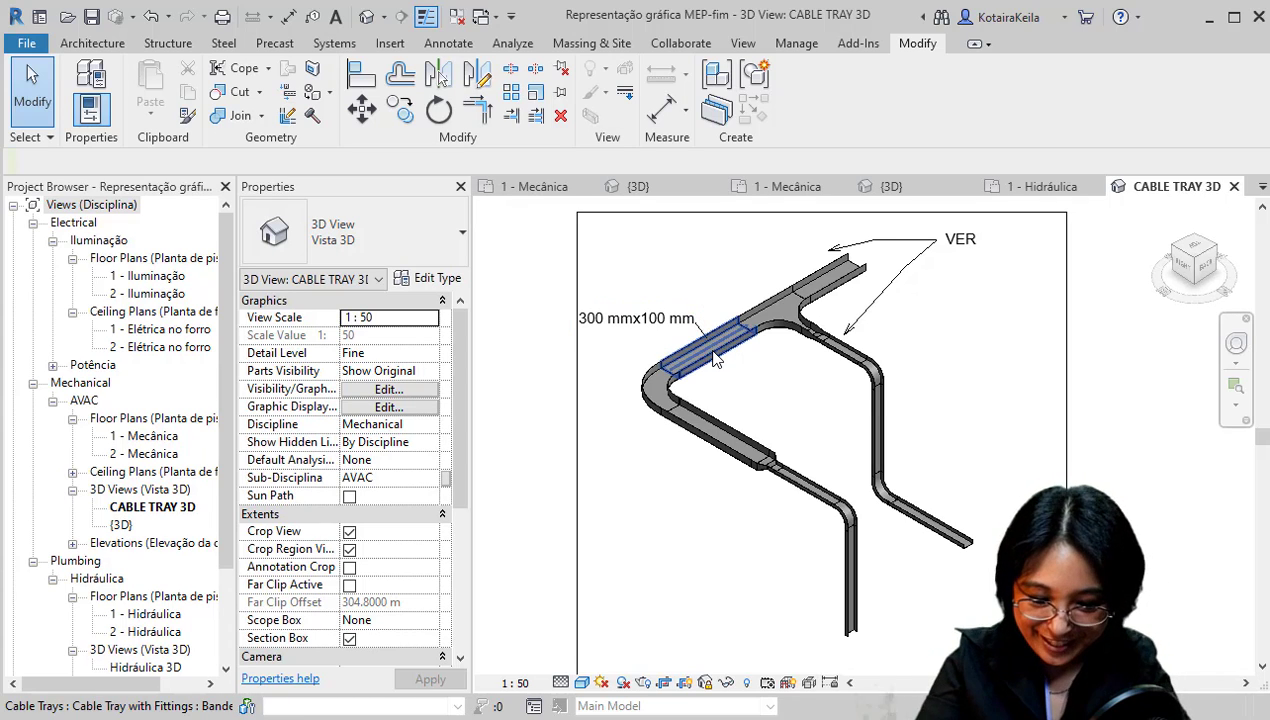
click(796, 43)
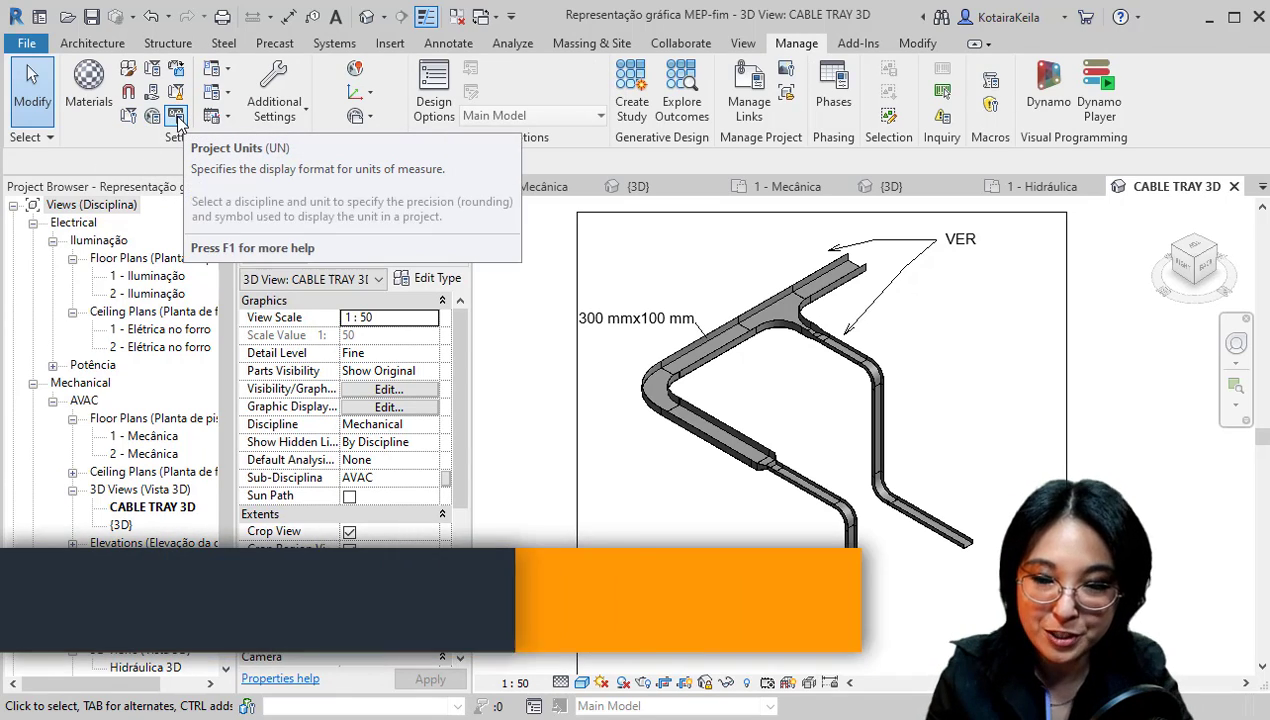
- Open Project Units for the Electrical discipline and edit the Cable Tray Size format
click(177, 118)
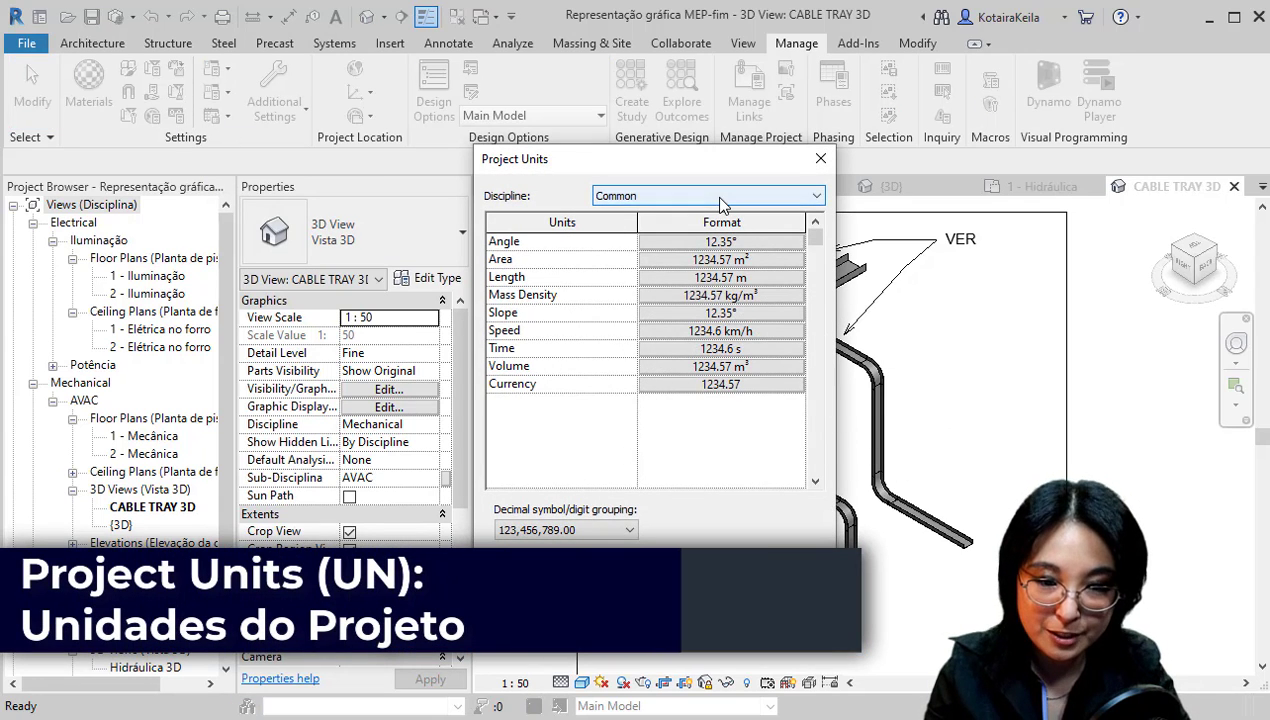
click(713, 195)
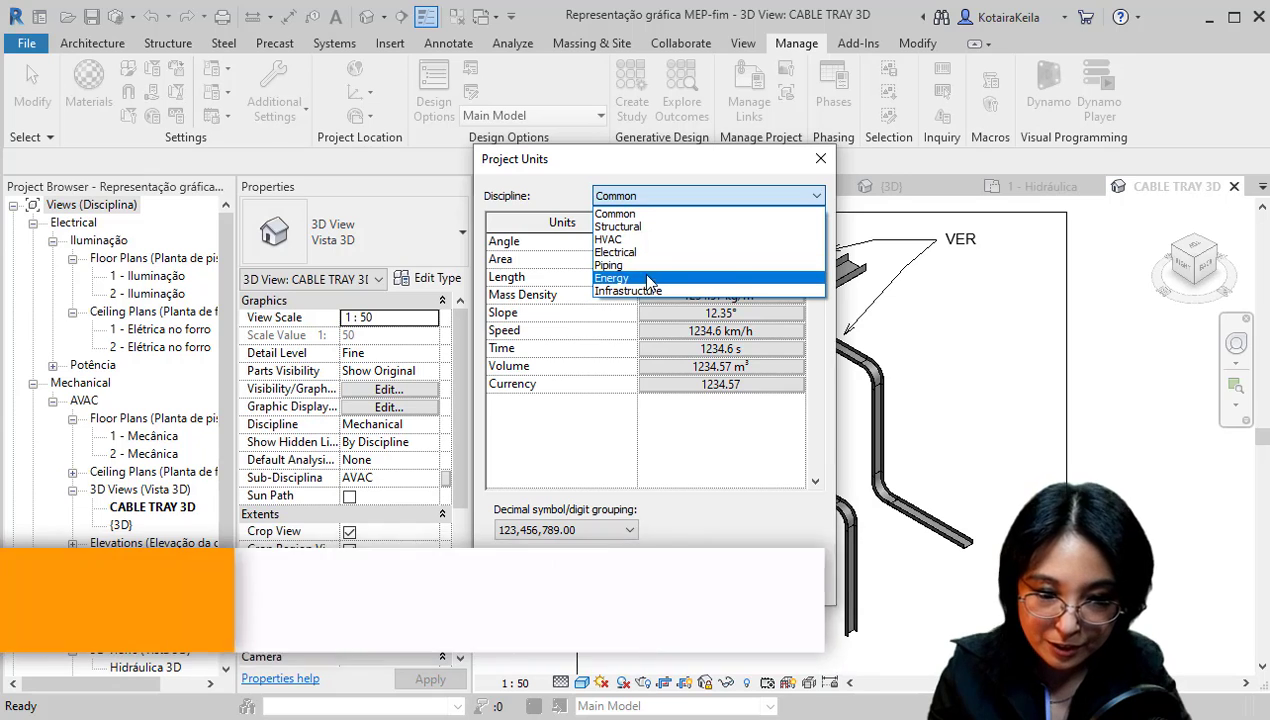
click(646, 254)
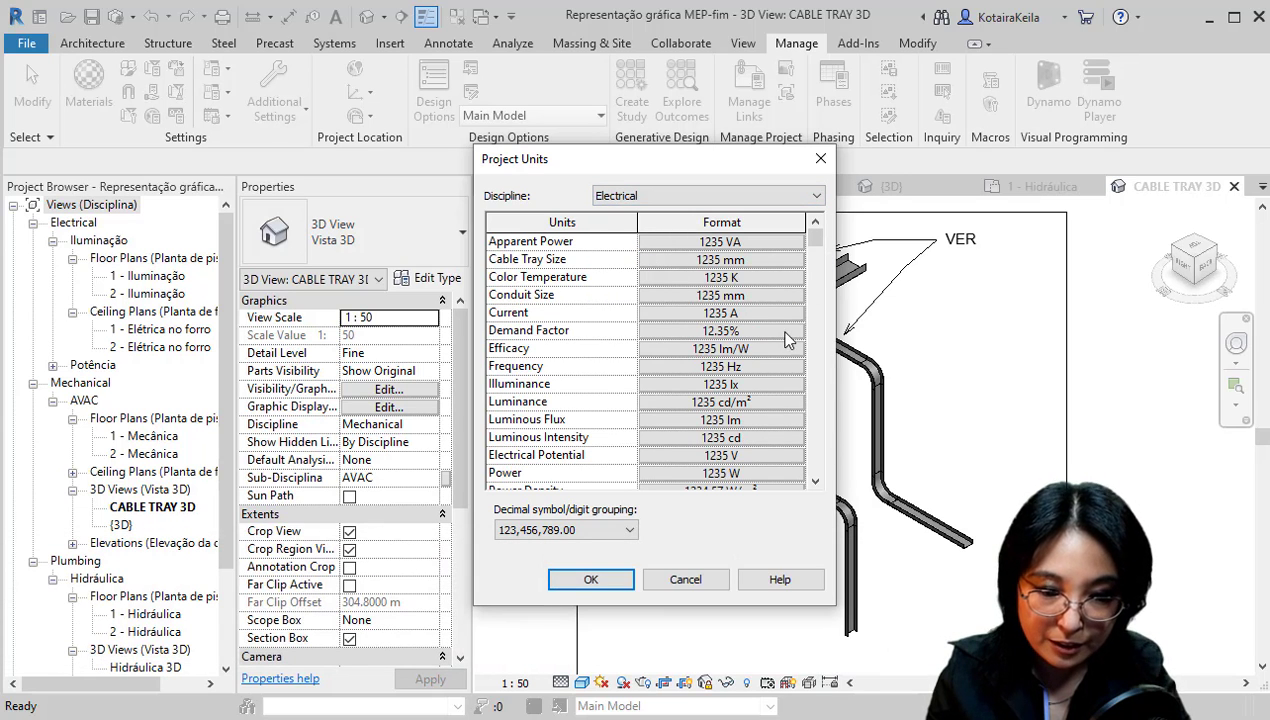
mouse_move(817, 256)
mouse_down()
mouse_move(816, 272)
mouse_move(825, 230)
mouse_up()
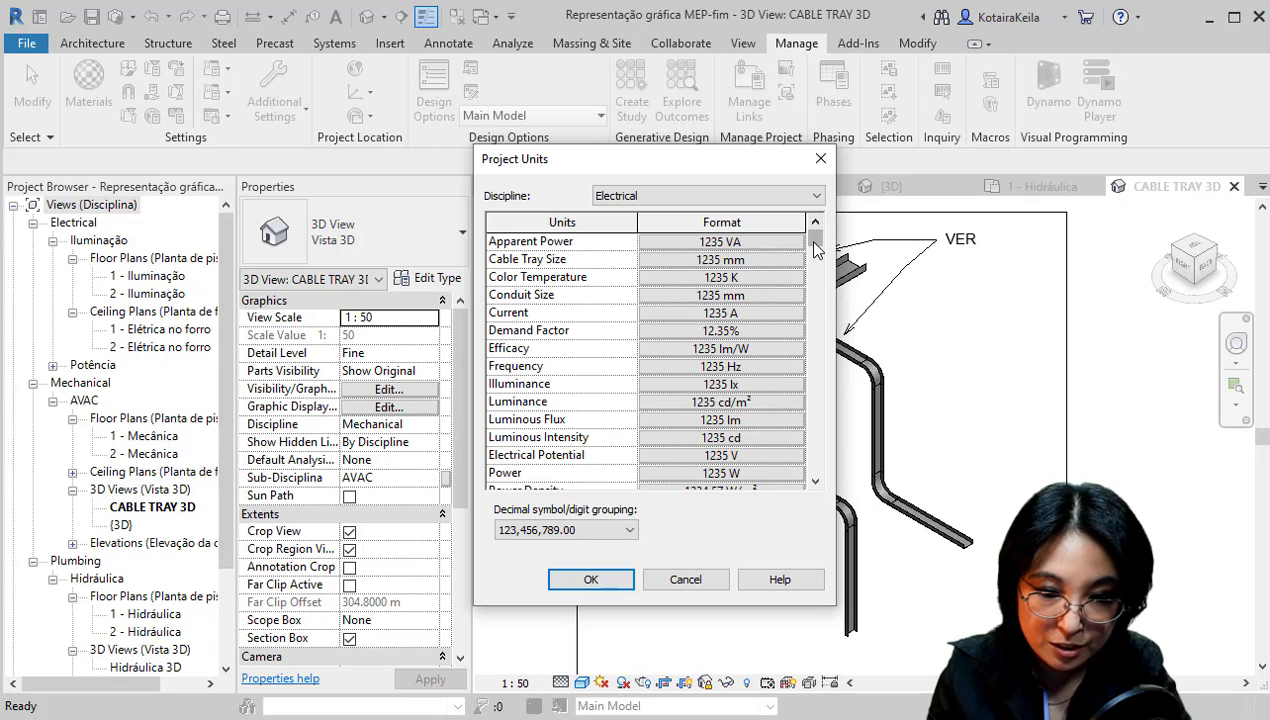
drag(815, 263, 818, 245)
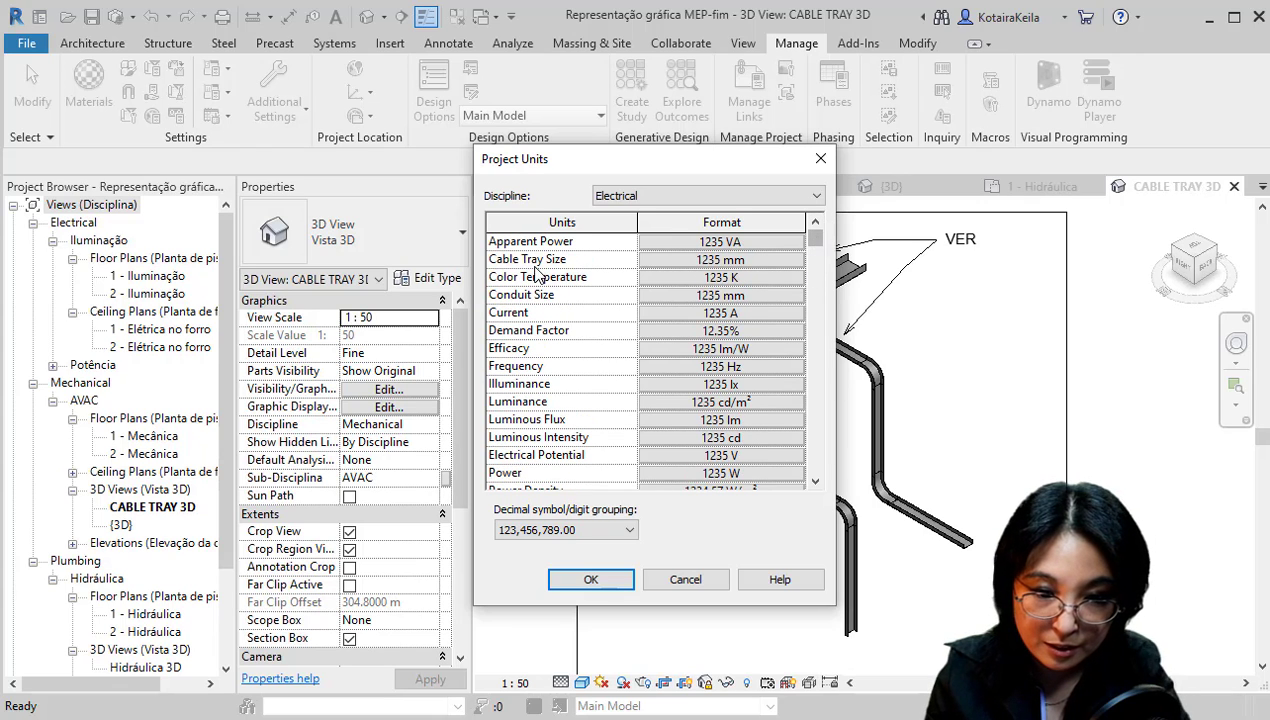
click(738, 264)
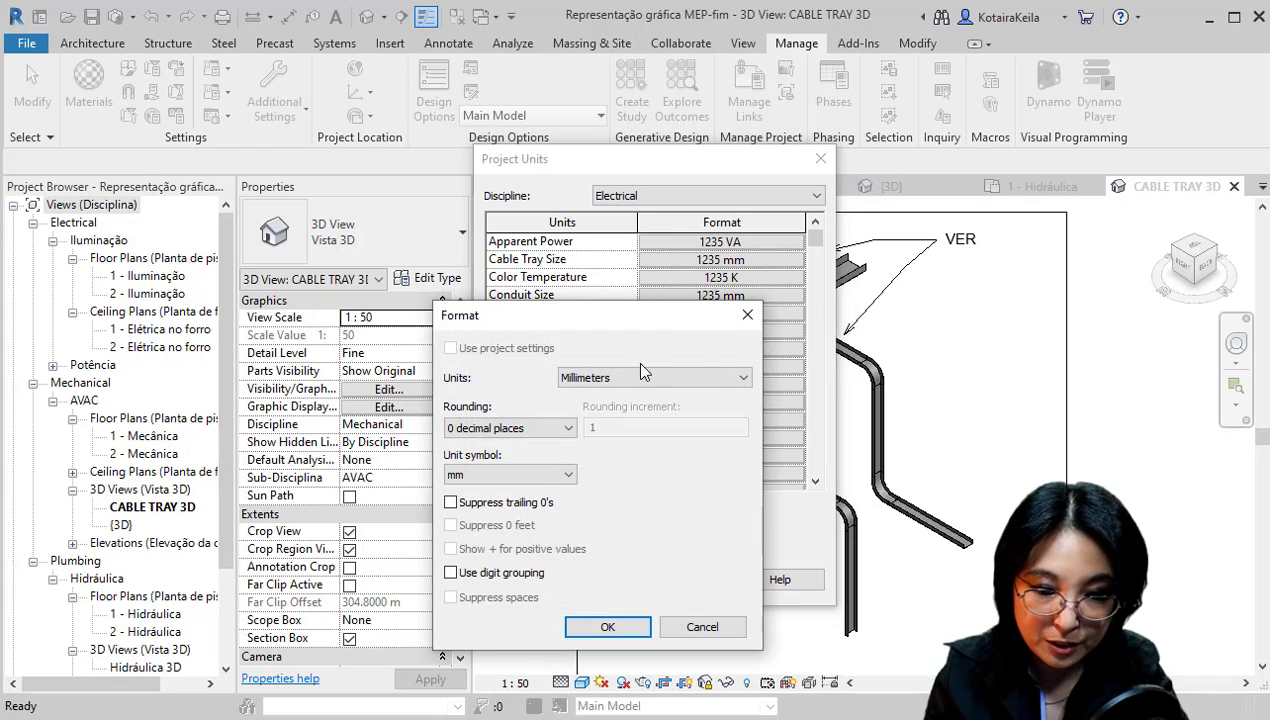
- Set the Cable Tray Size unit symbol to None and confirm both dialogs
click(520, 474)
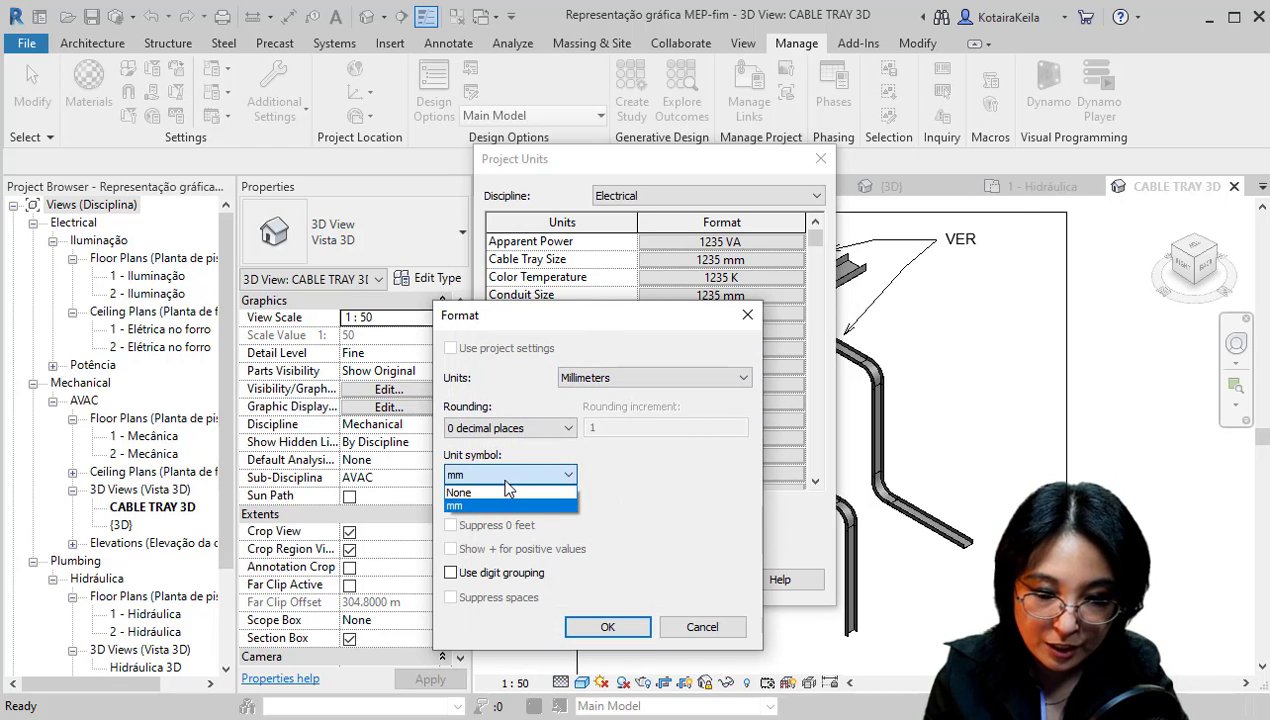
click(489, 487)
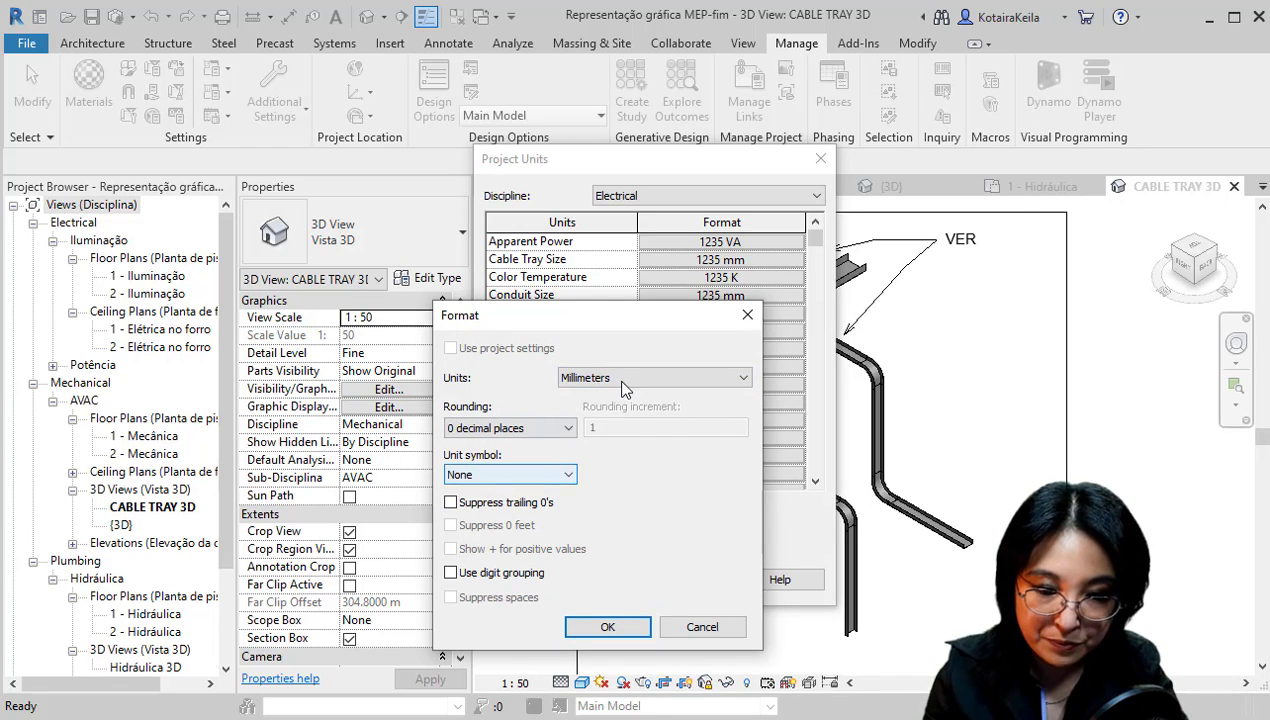
click(625, 375)
click(493, 478)
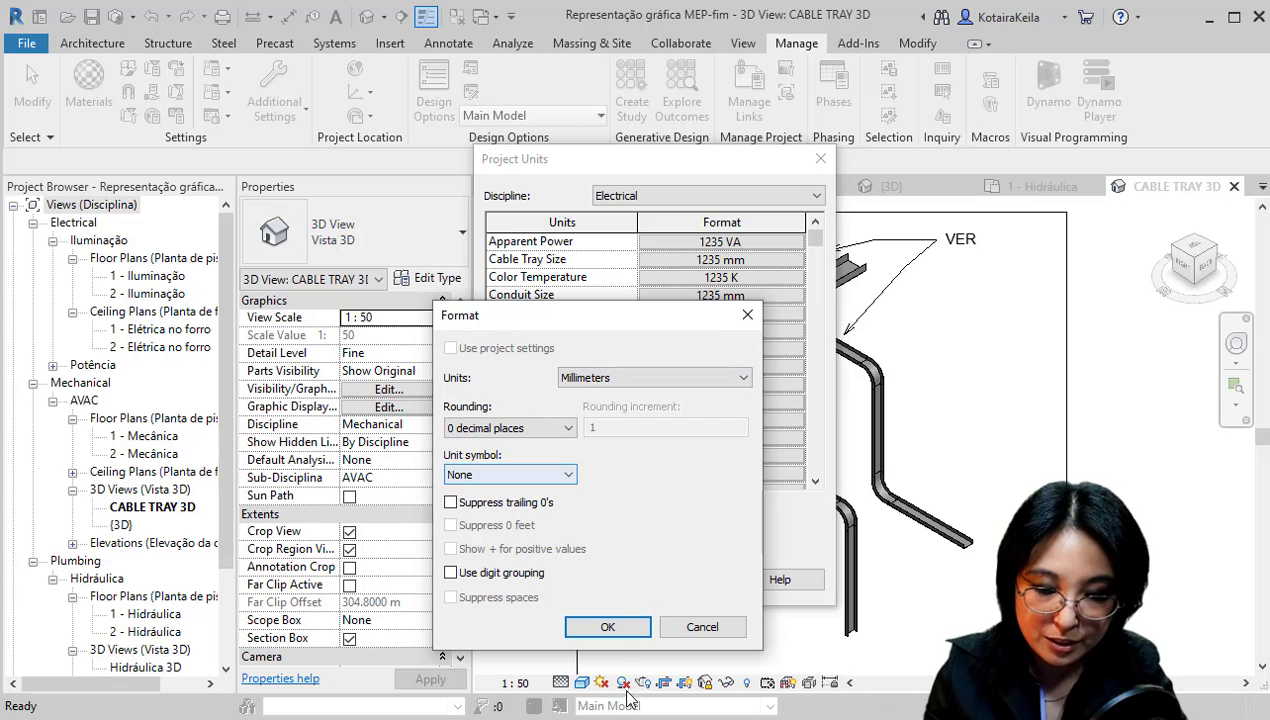
click(620, 627)
click(612, 584)
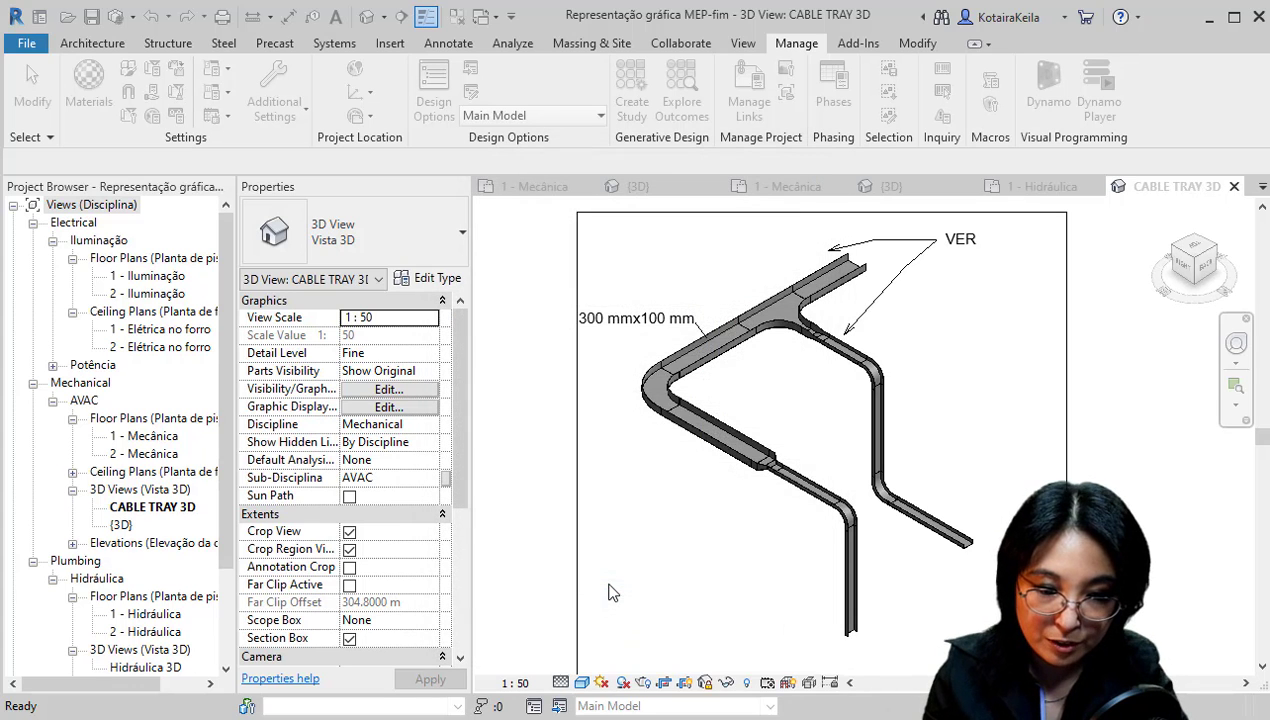
click(680, 325)
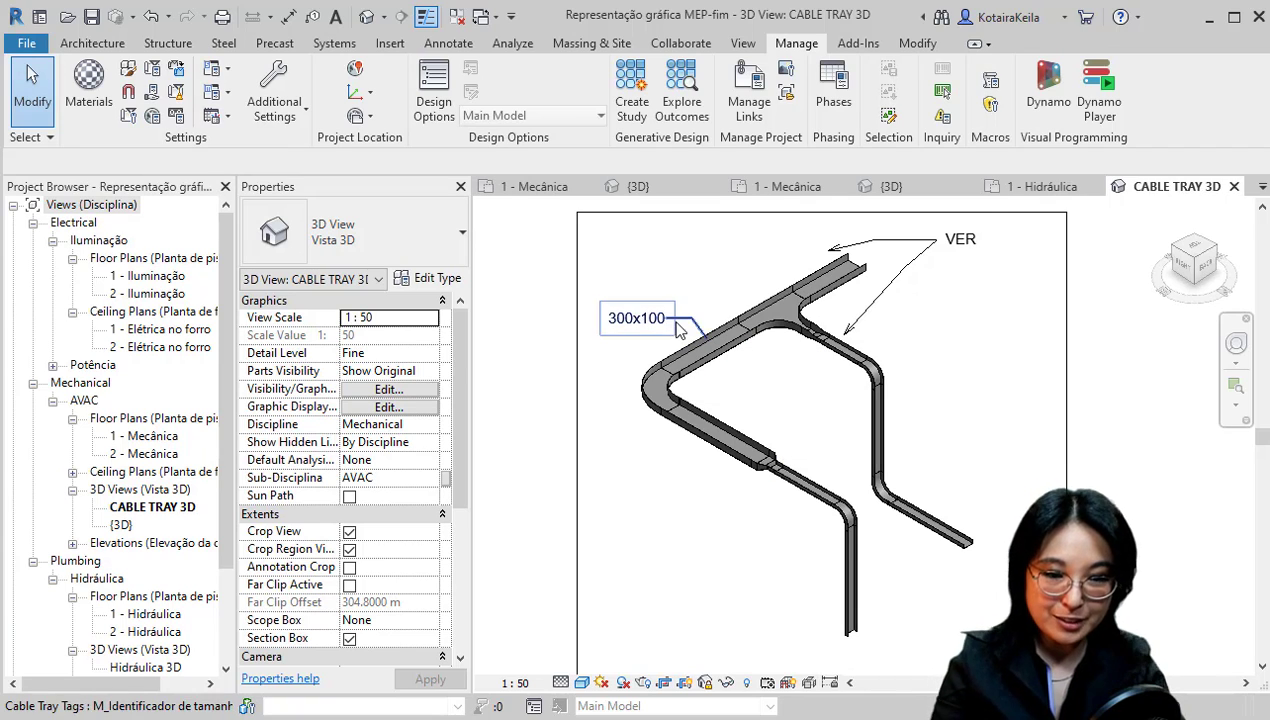
click(460, 44)
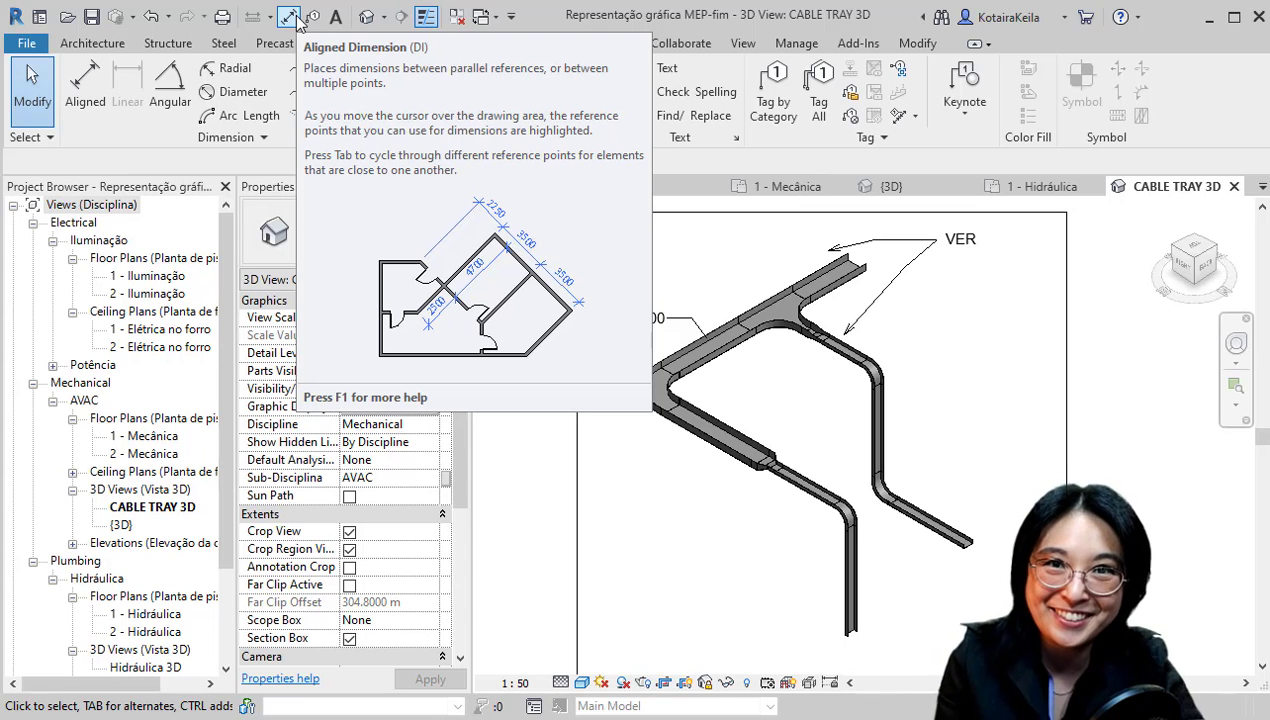
click(298, 22)
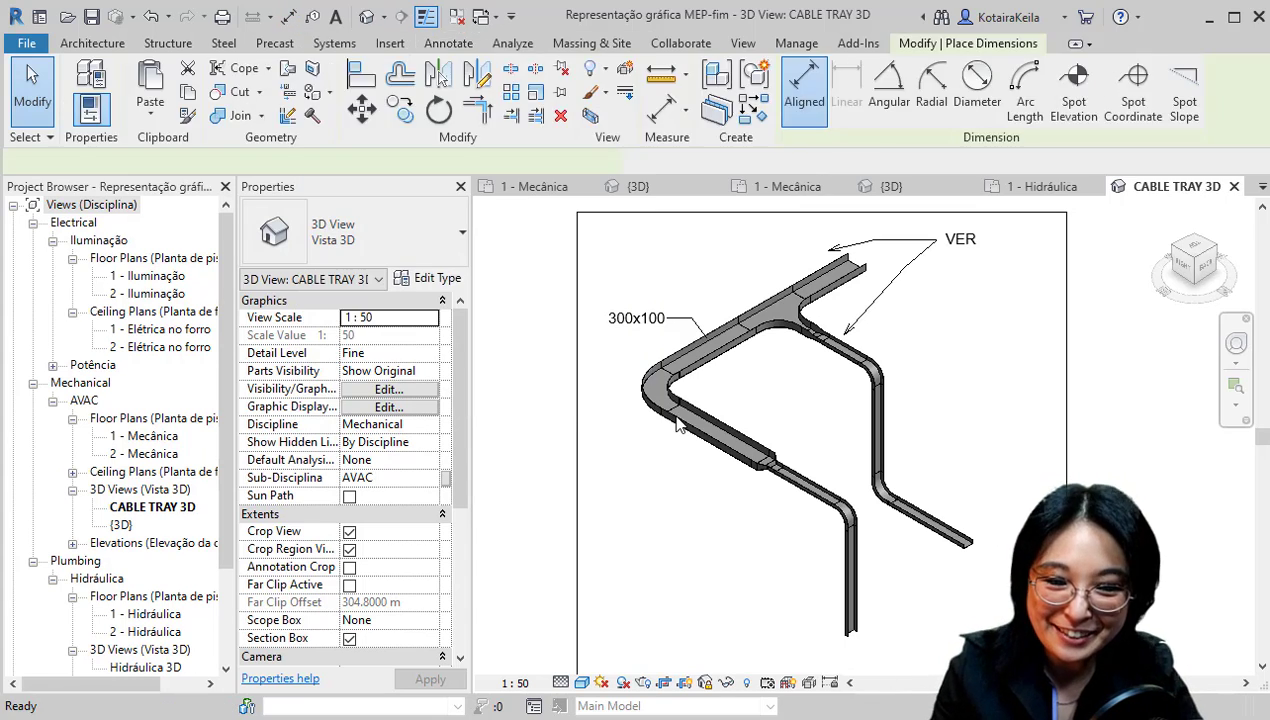
scroll(567, 346, down, 2)
scroll(609, 334, up, 2)
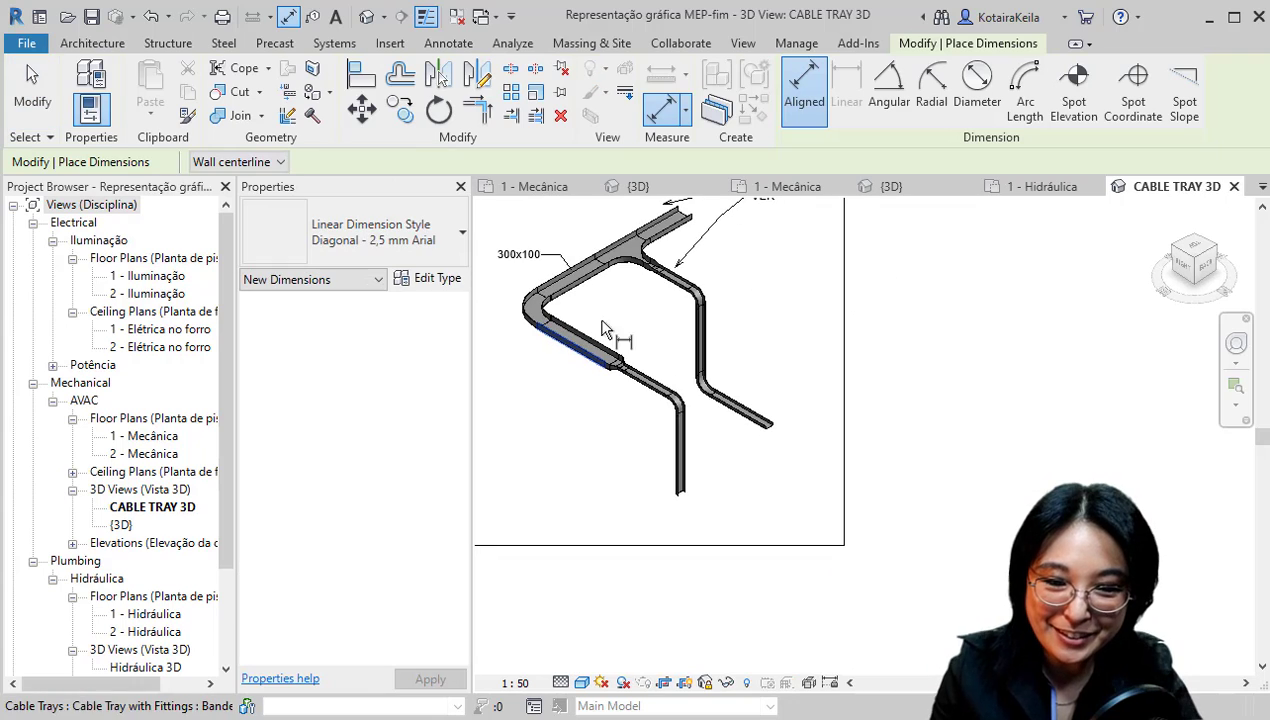
click(748, 424)
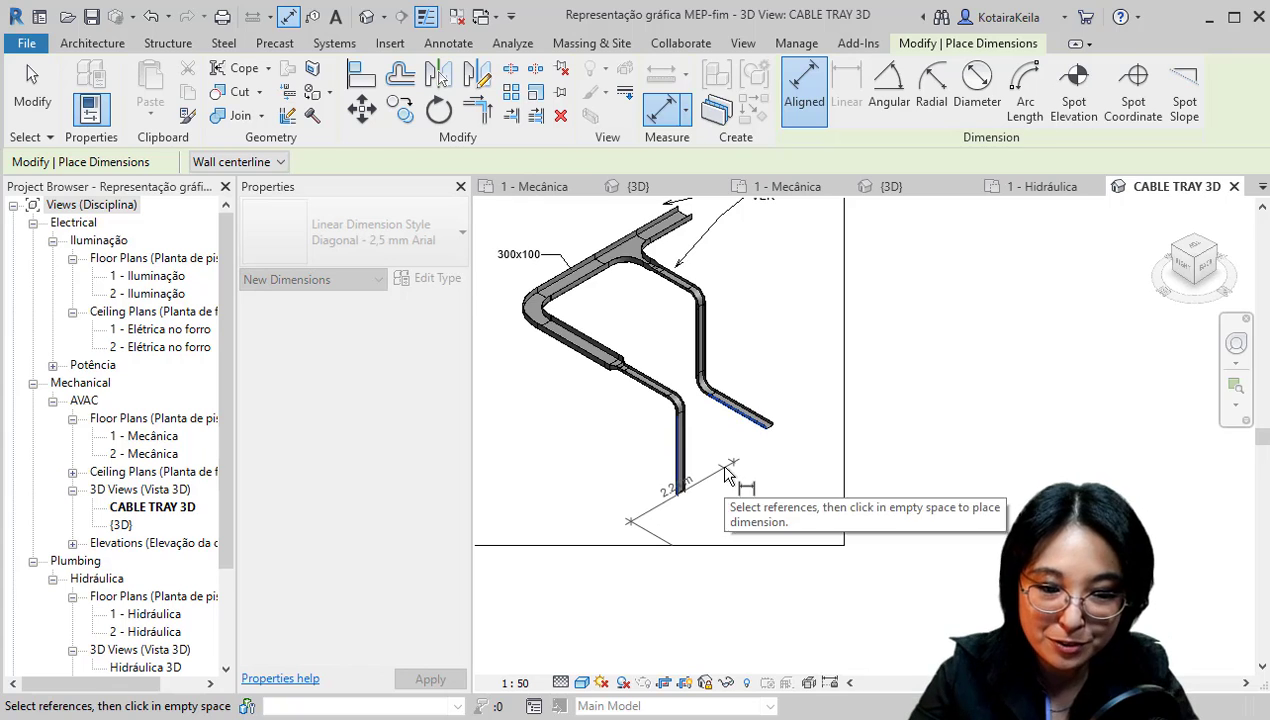
key(Escape)
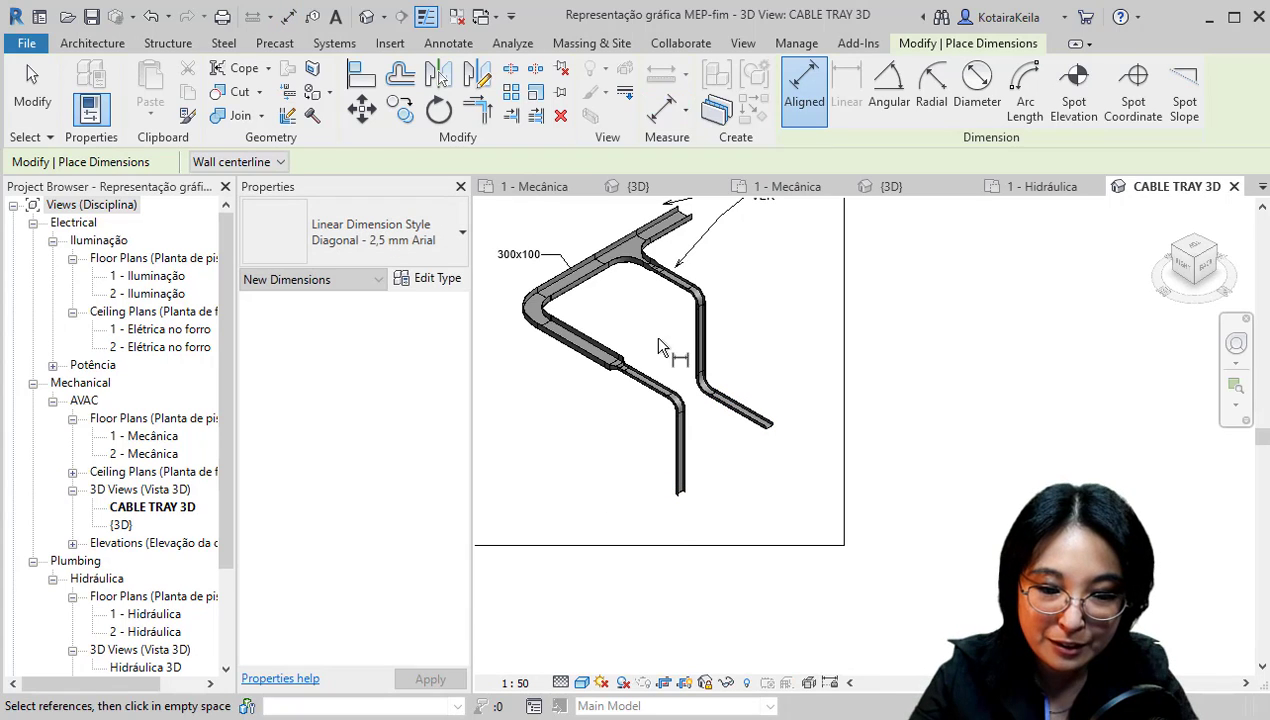
click(597, 283)
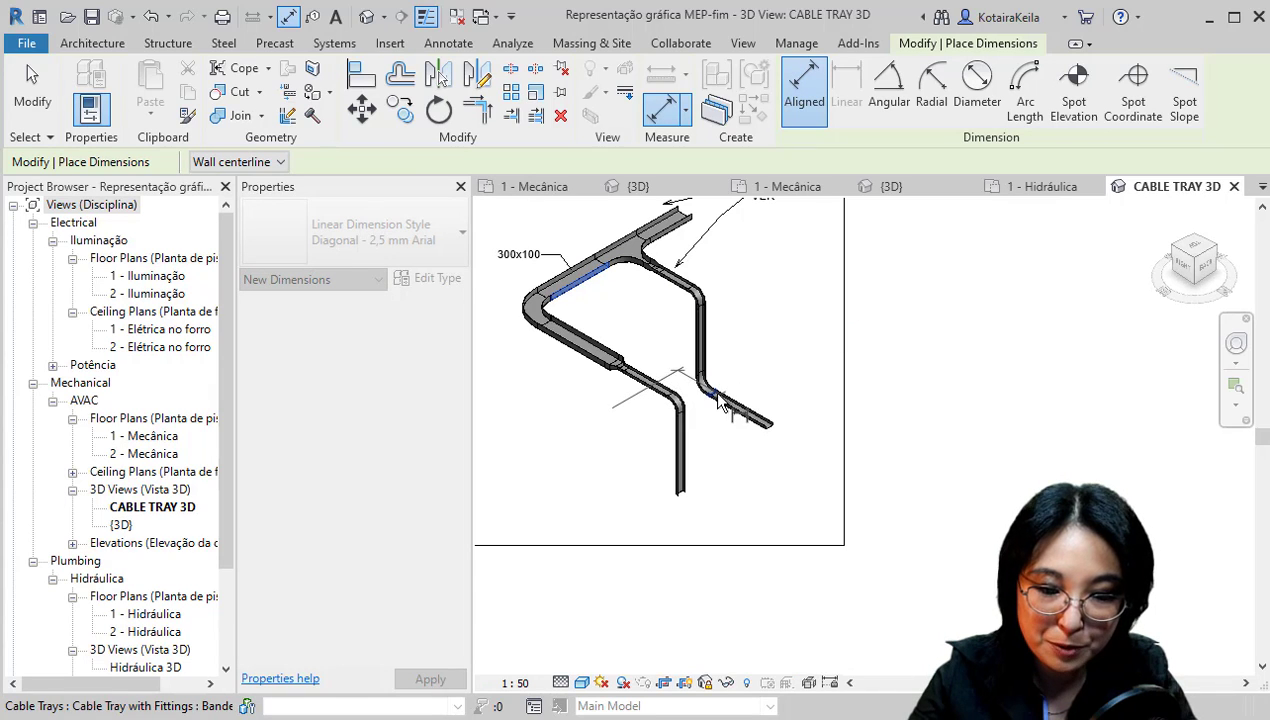
click(683, 445)
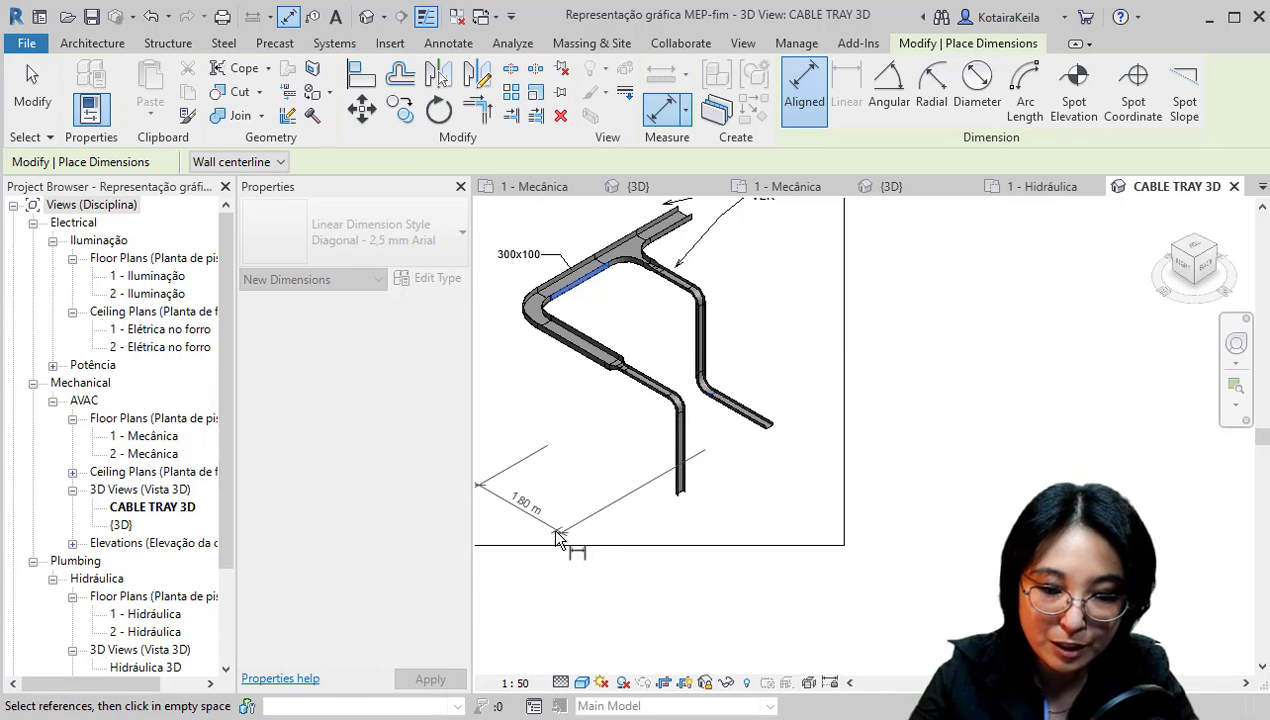
click(573, 294)
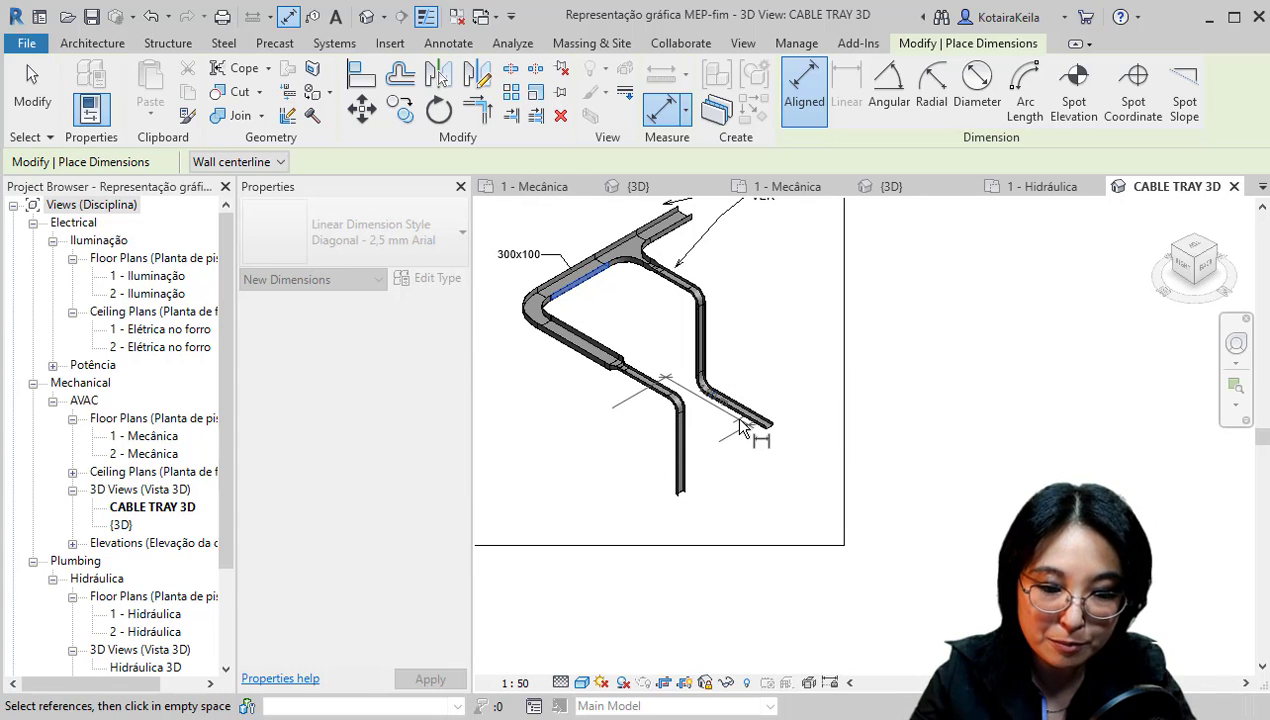
key(Escape)
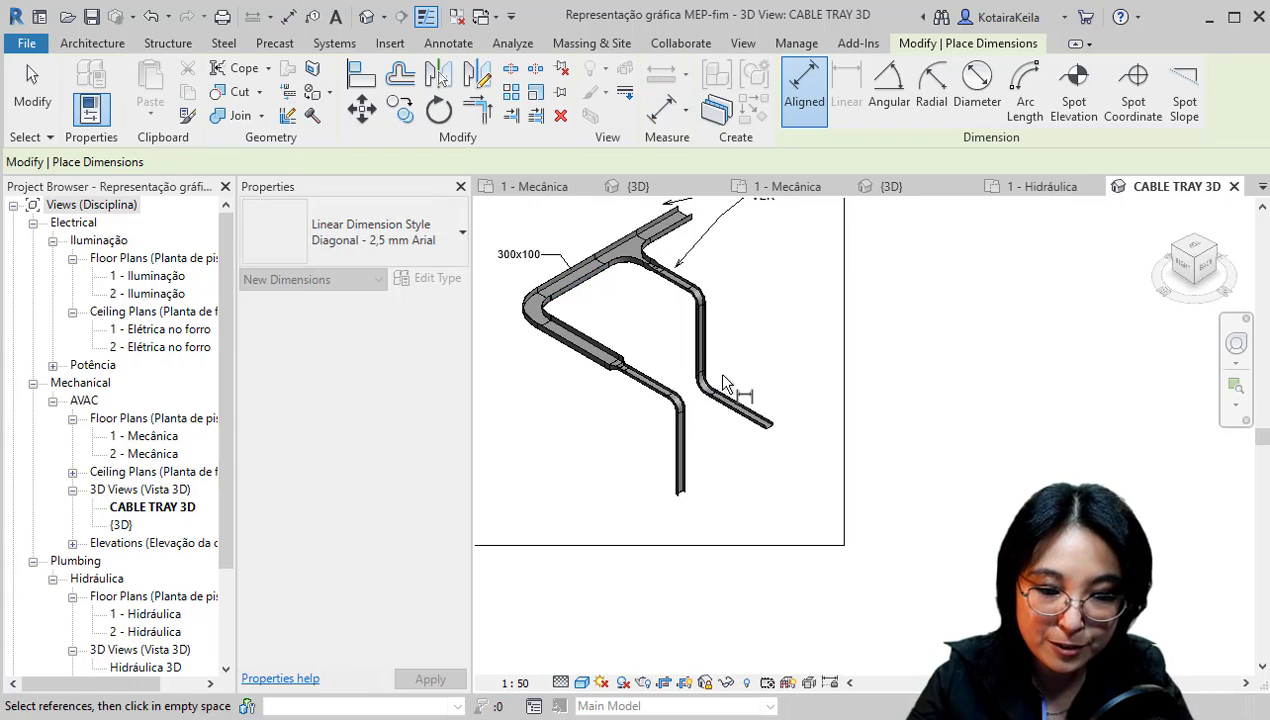
scroll(725, 385, up, 2)
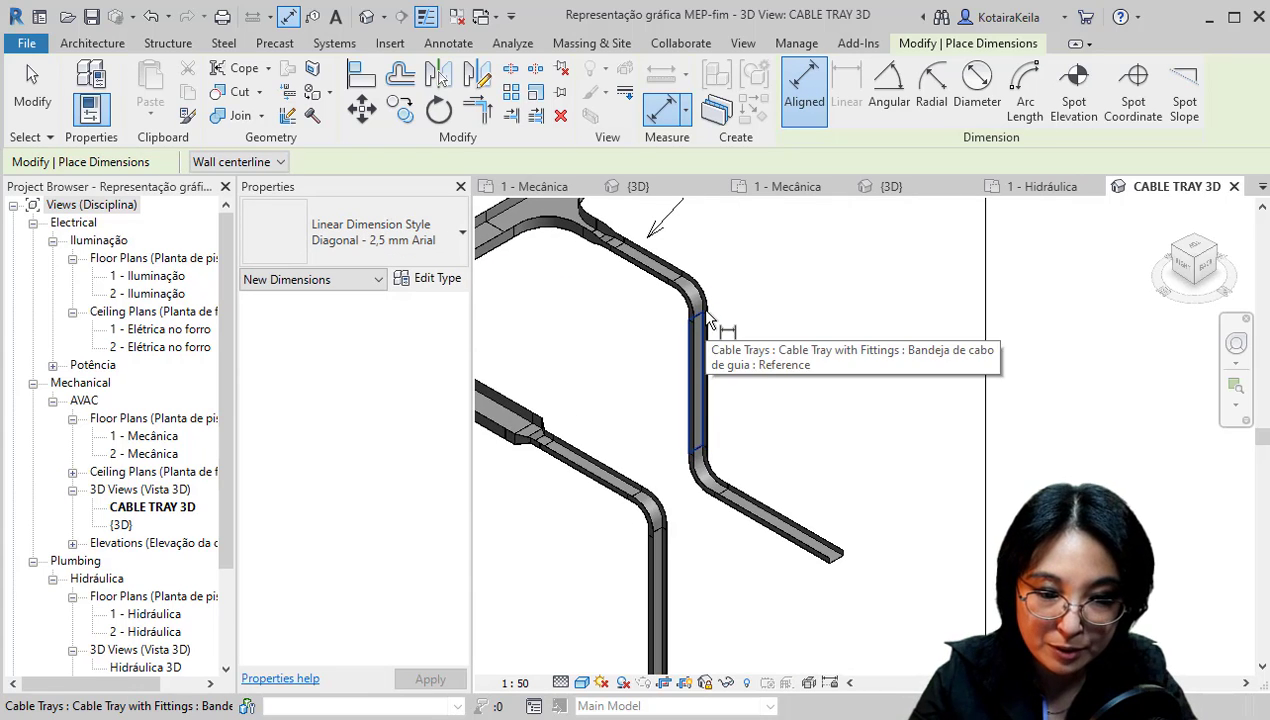
scroll(700, 320, up, 2)
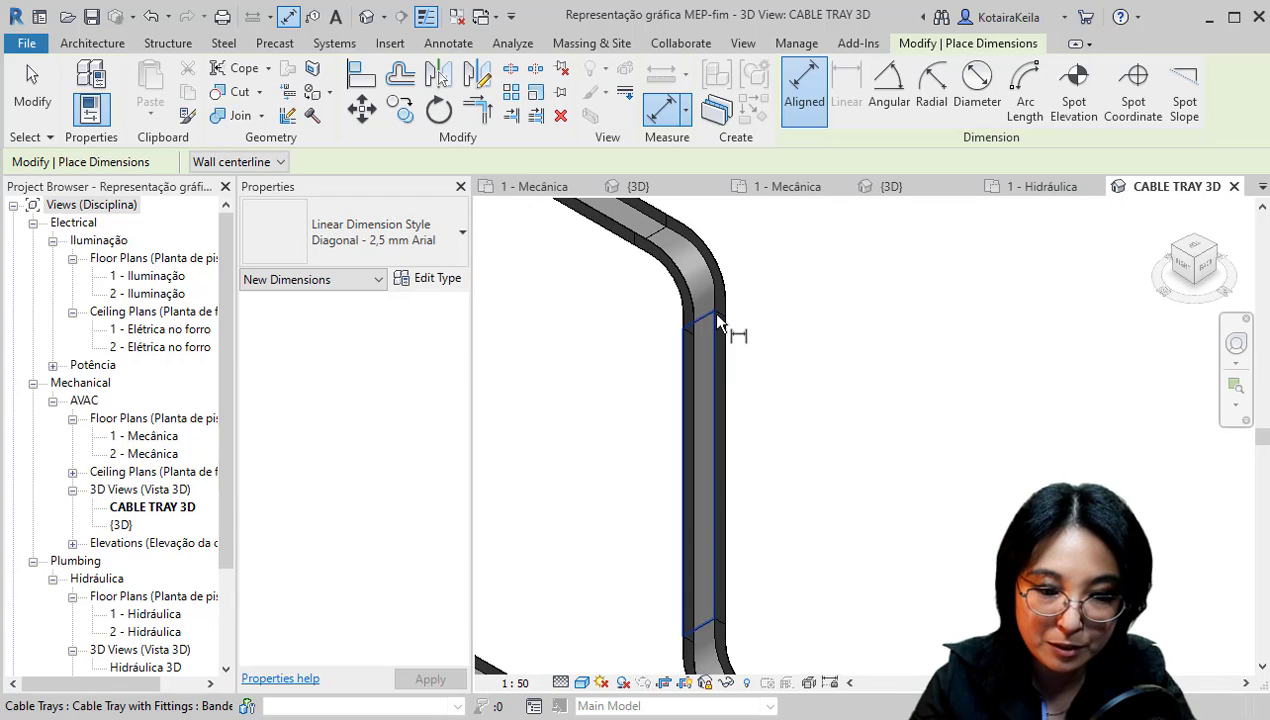
click(726, 320)
scroll(728, 385, down, 2)
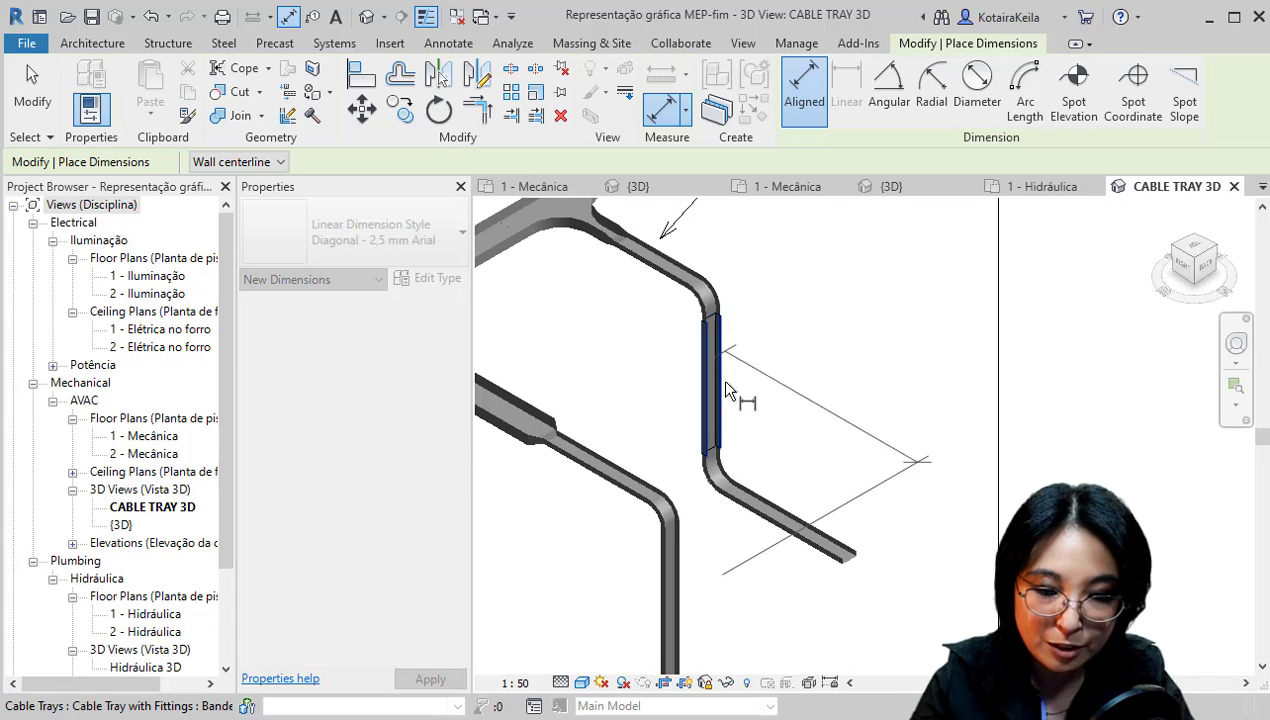
click(716, 455)
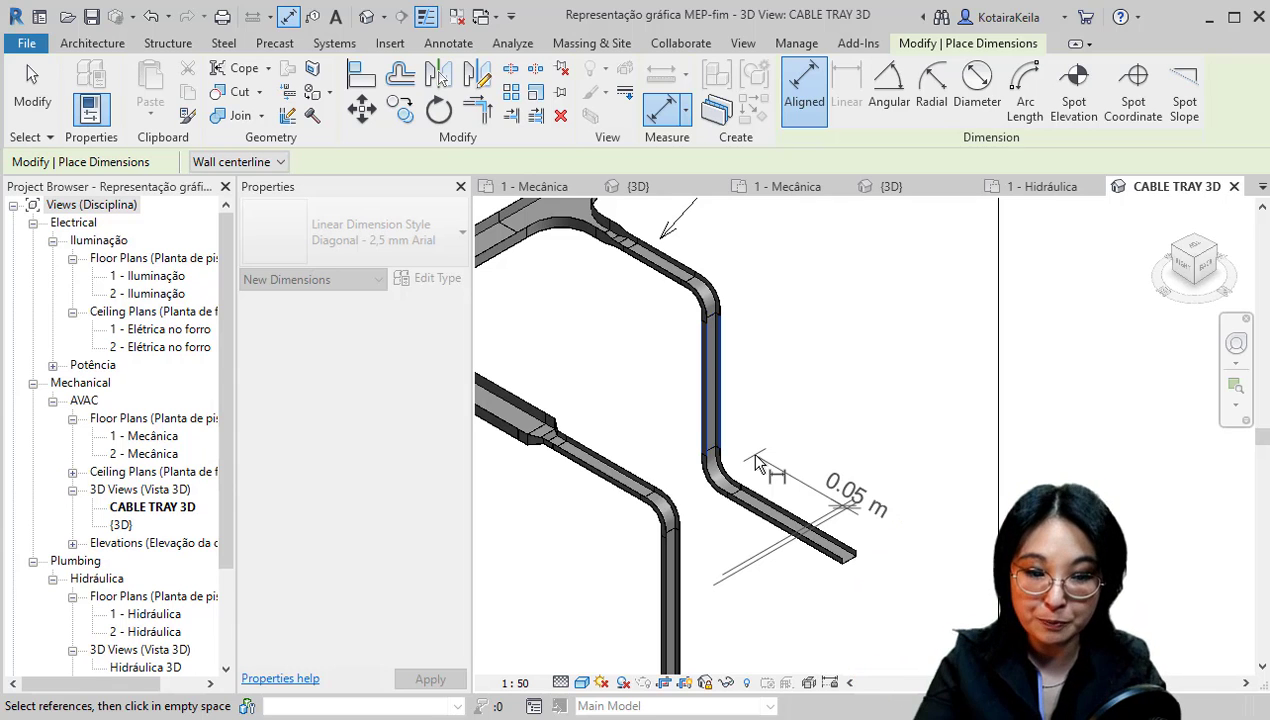
scroll(757, 465, up, 3)
key(Escape)
key(Escape)
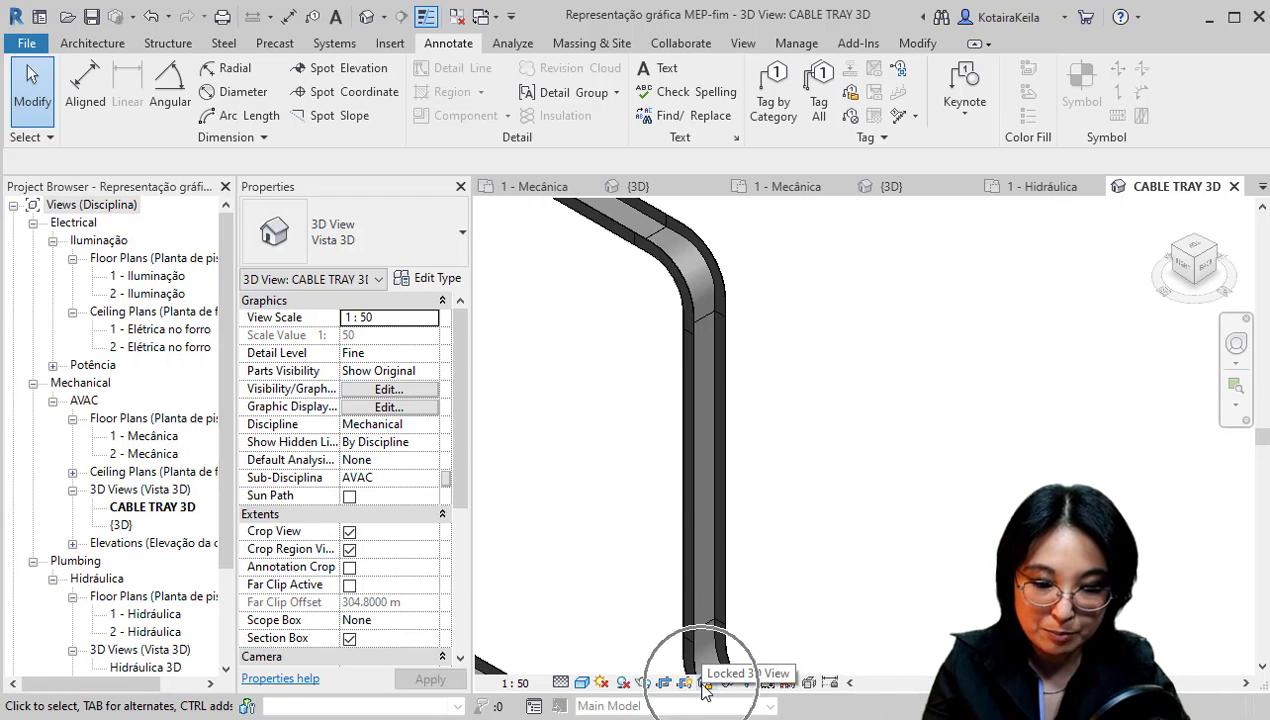
- Zoom out to show the whole tray run and switch to the Structure tab
scroll(750, 438, down, 2)
scroll(750, 438, down, 2)
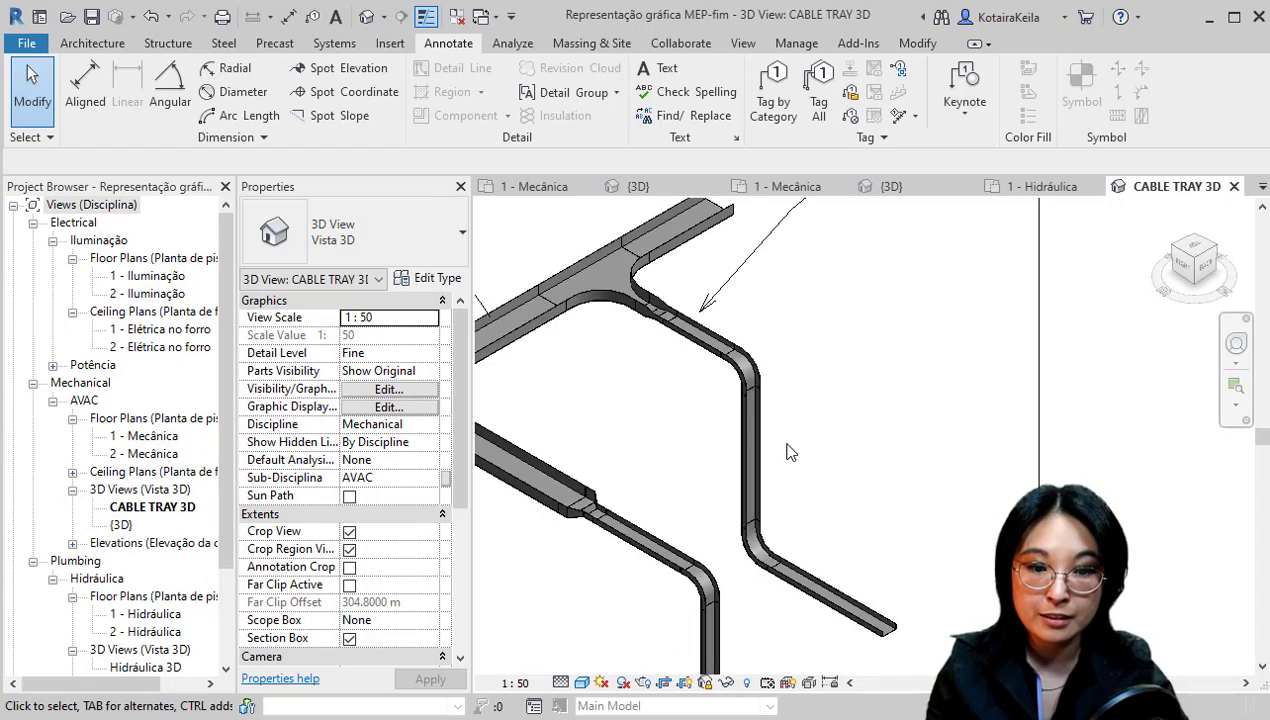
scroll(750, 438, down, 1)
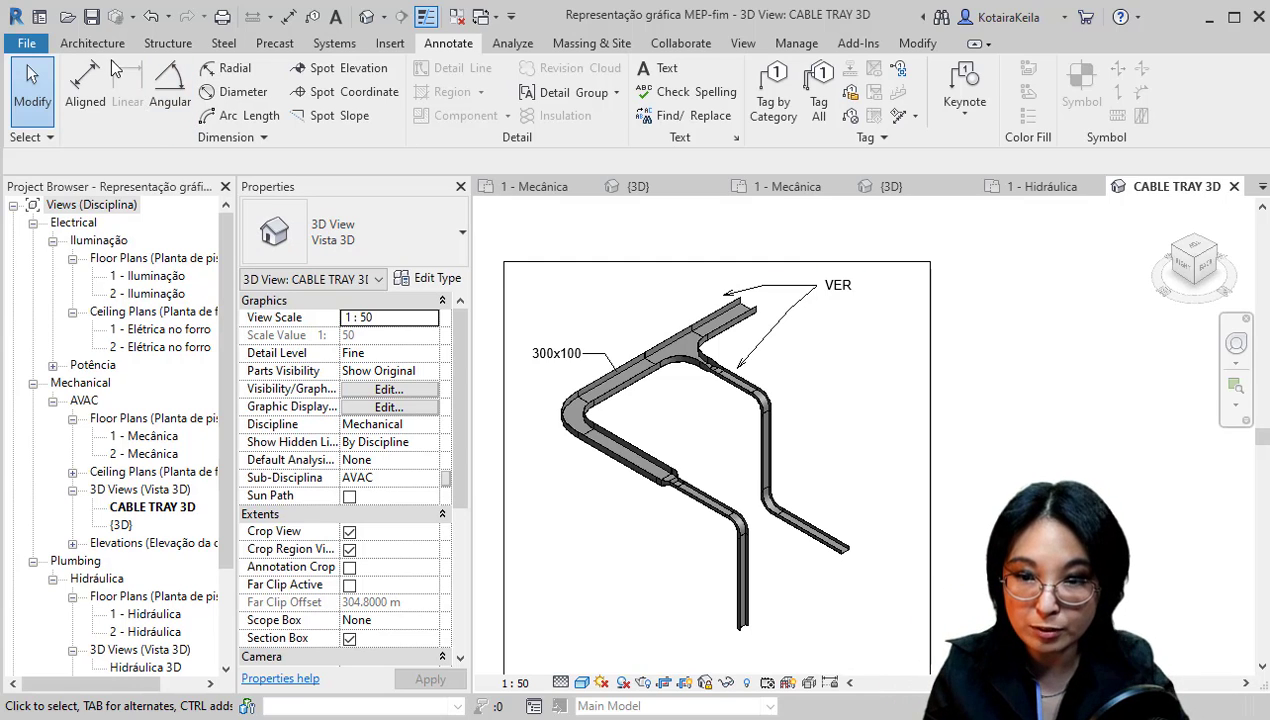
click(165, 50)
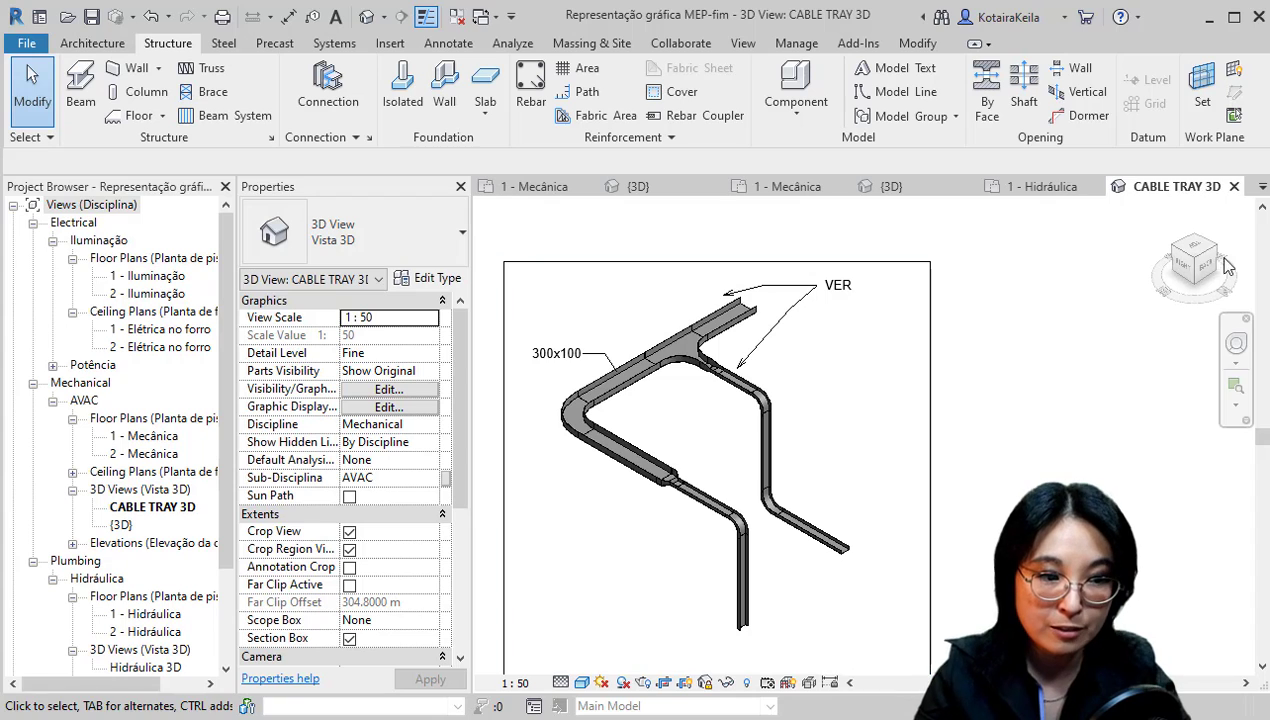
- Set the active work plane by picking the face of the vertical cable tray
click(1210, 115)
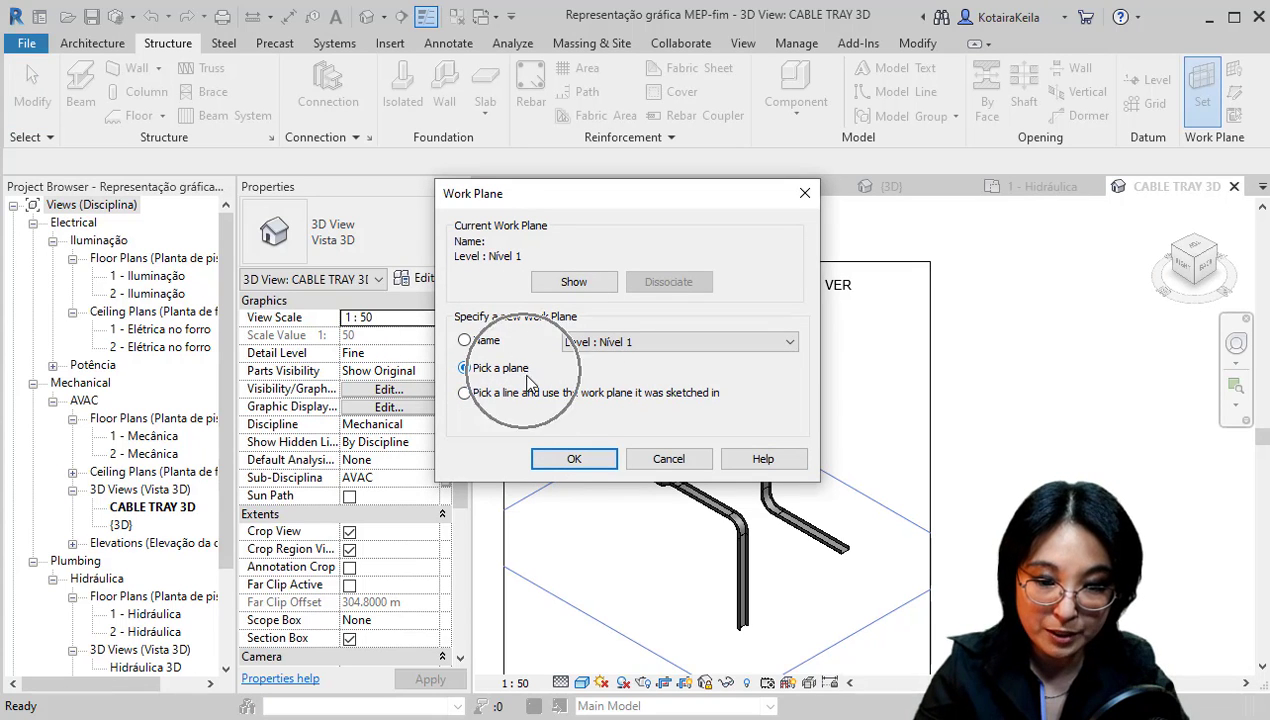
click(574, 459)
scroll(785, 425, up, 3)
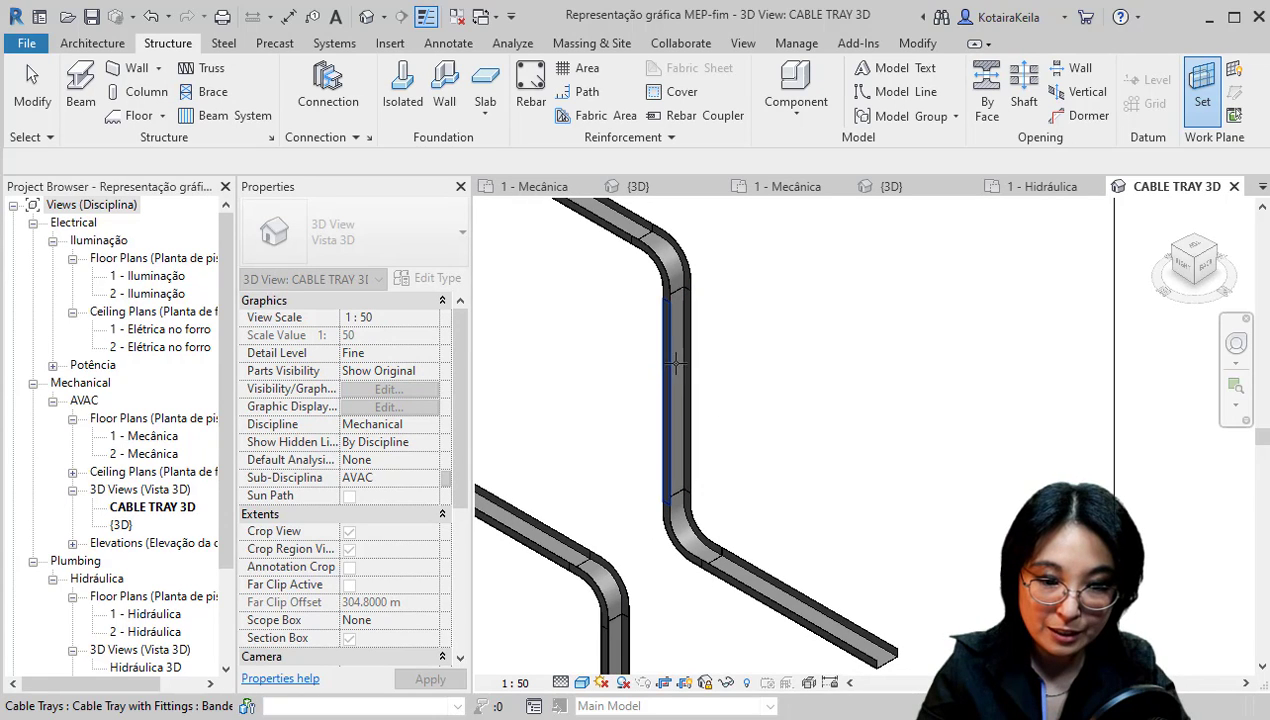
click(679, 360)
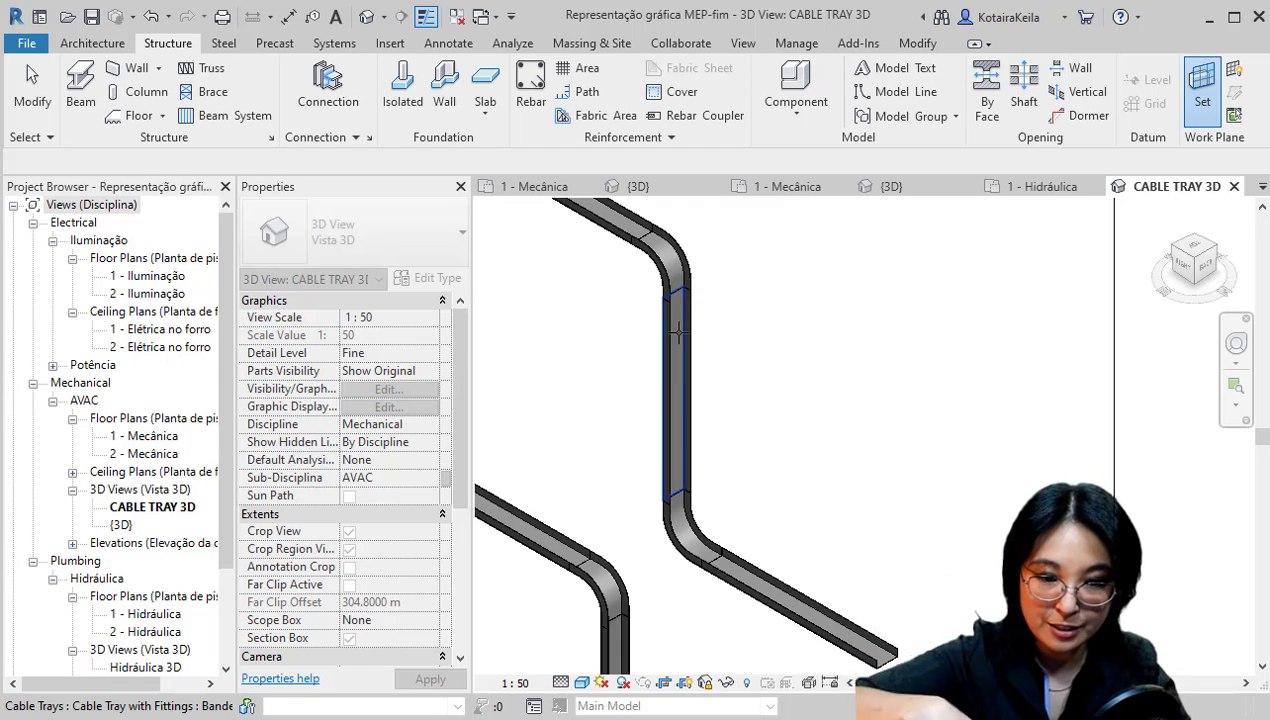
click(678, 333)
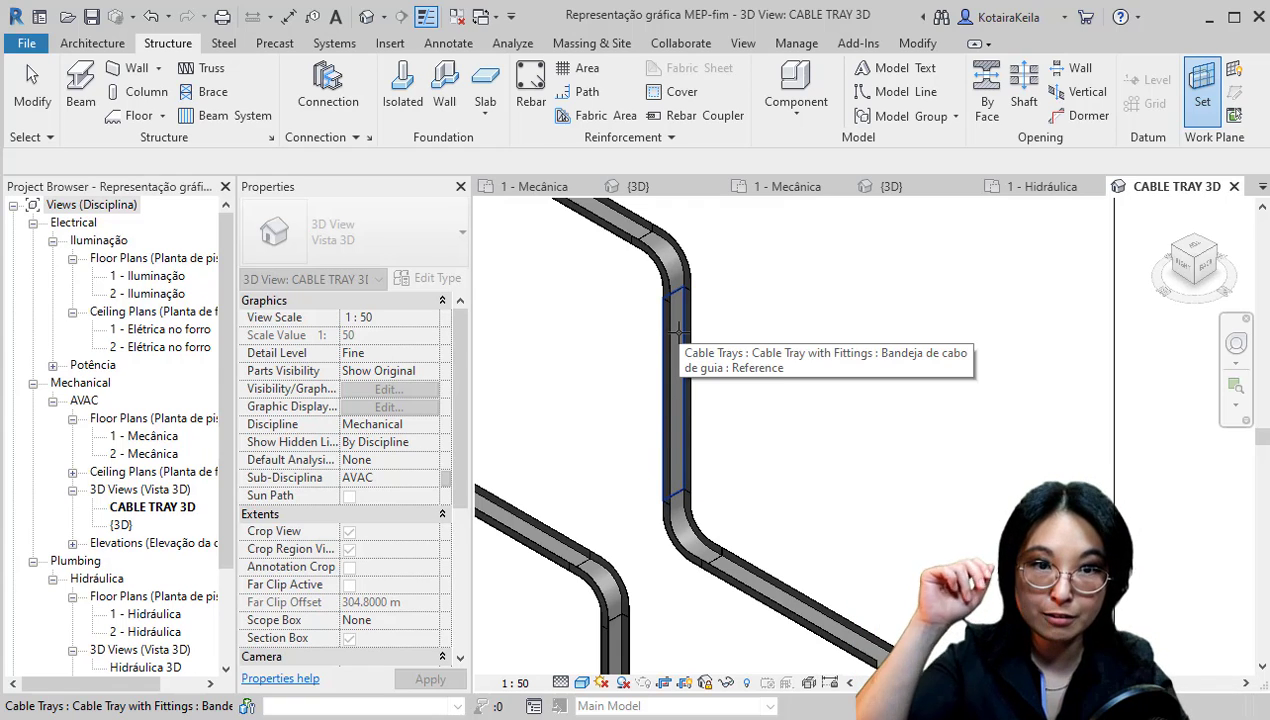
click(678, 333)
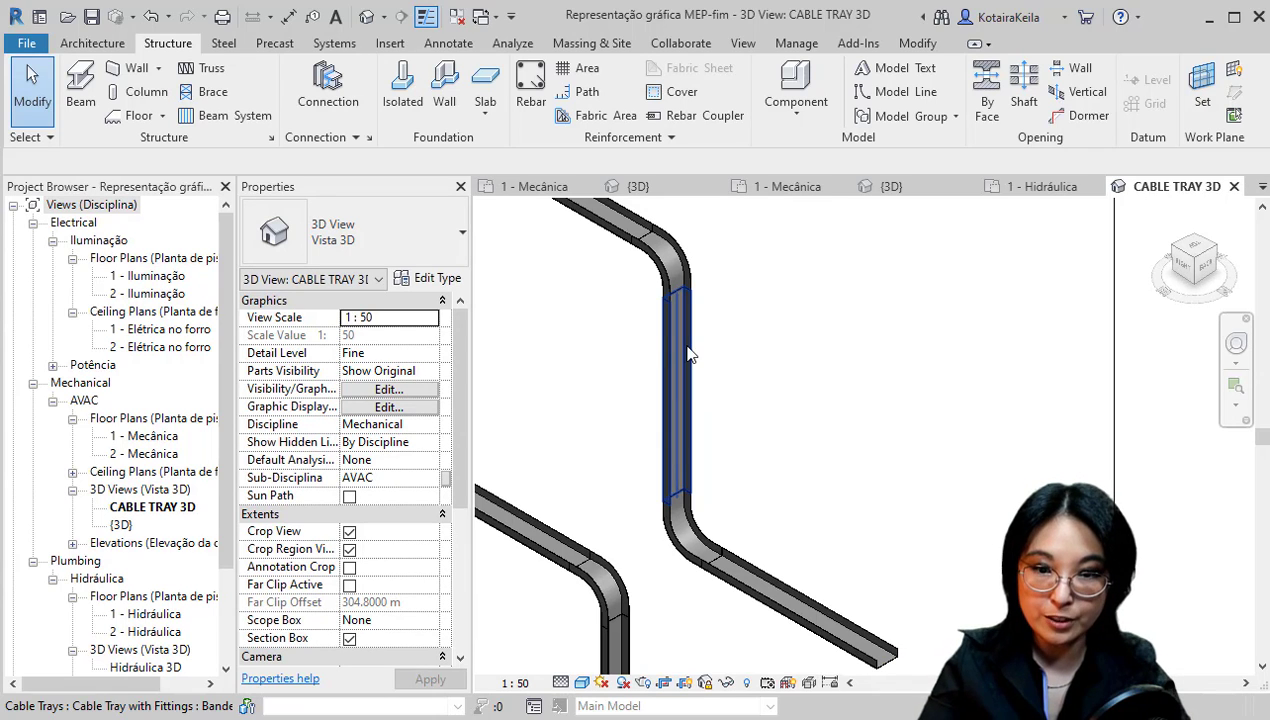
- Dimension the full vertical tray drop at 1.25 m with an aligned dimension
click(289, 18)
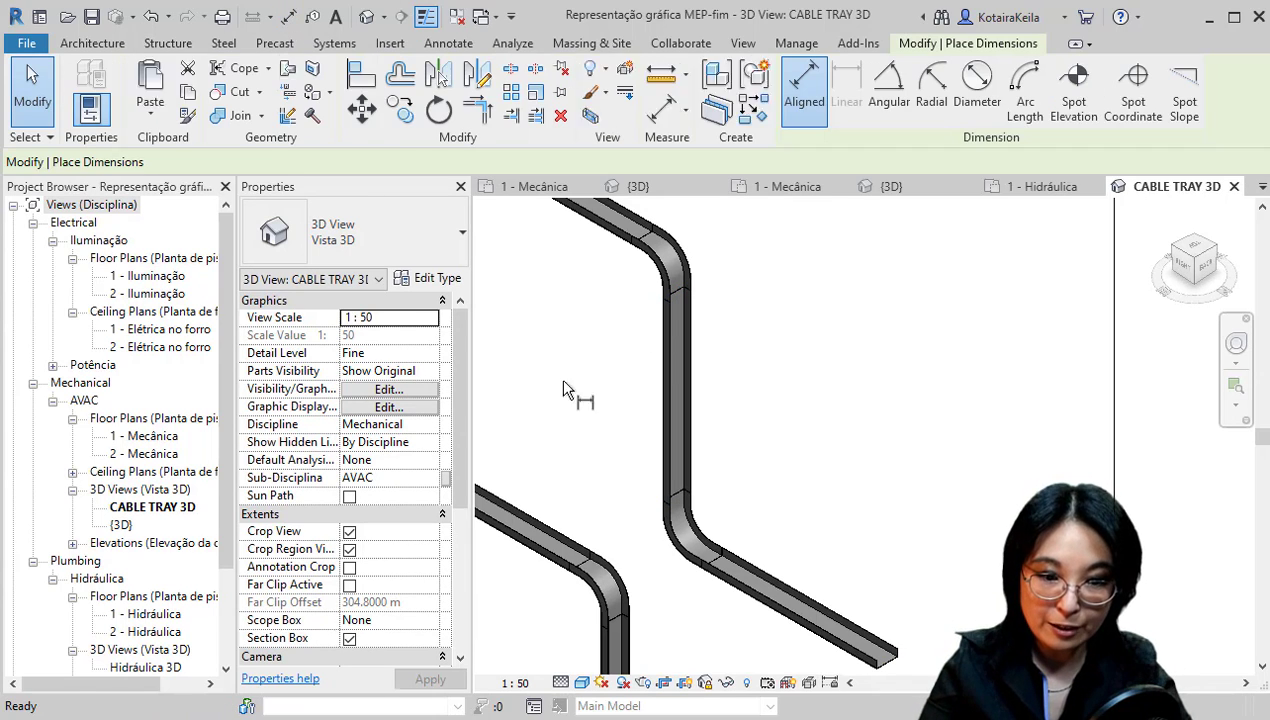
click(672, 291)
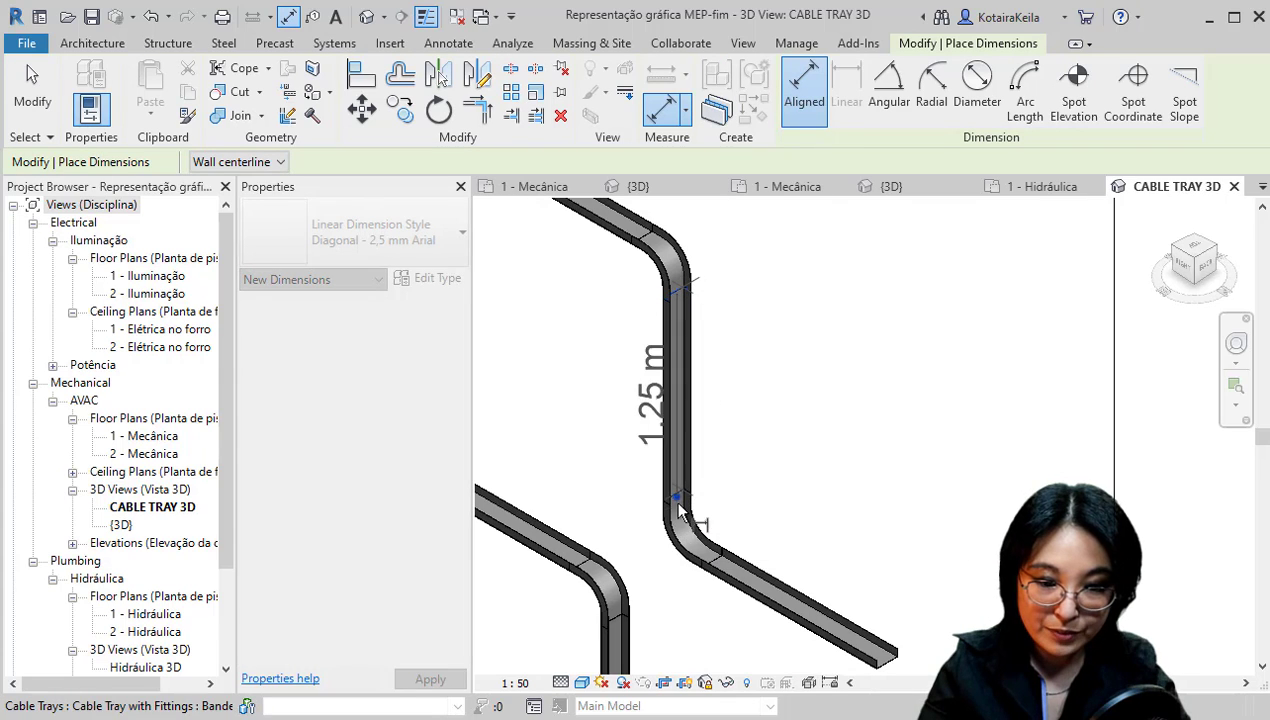
click(680, 506)
click(638, 518)
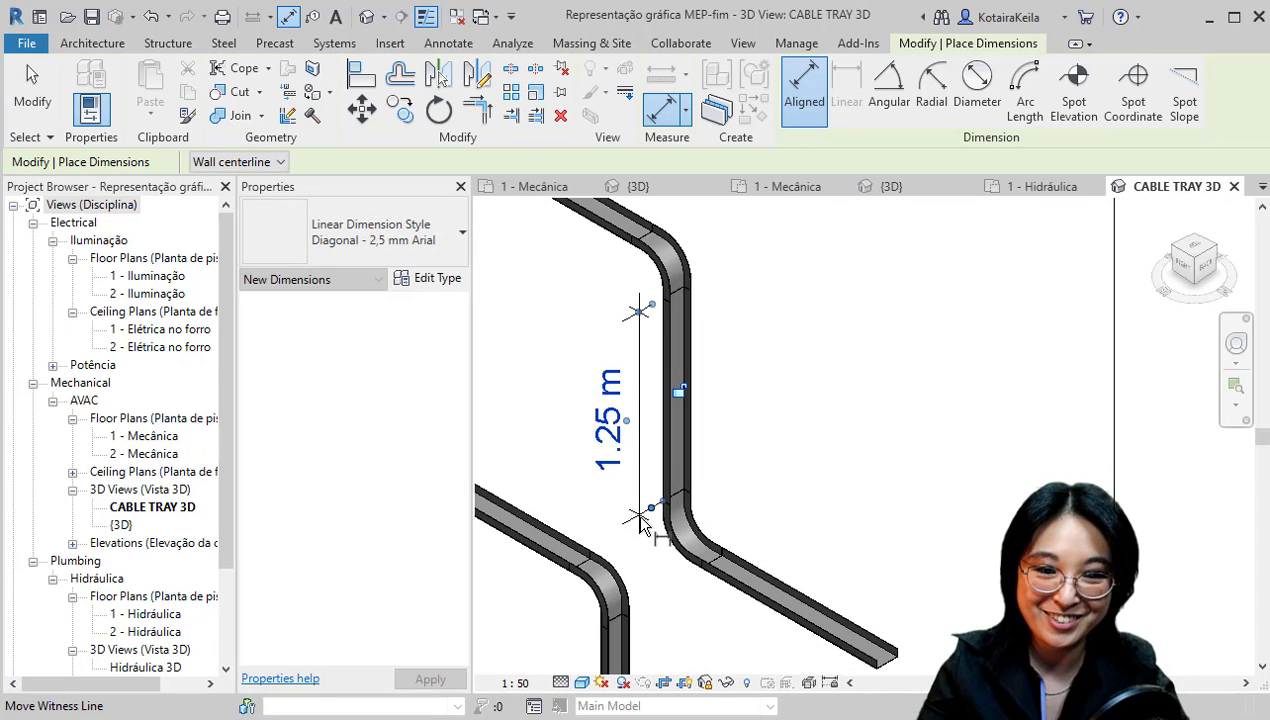
- Chain 0.23 m and 0.28 m dimensions at the upper and lower bends
click(648, 258)
click(641, 251)
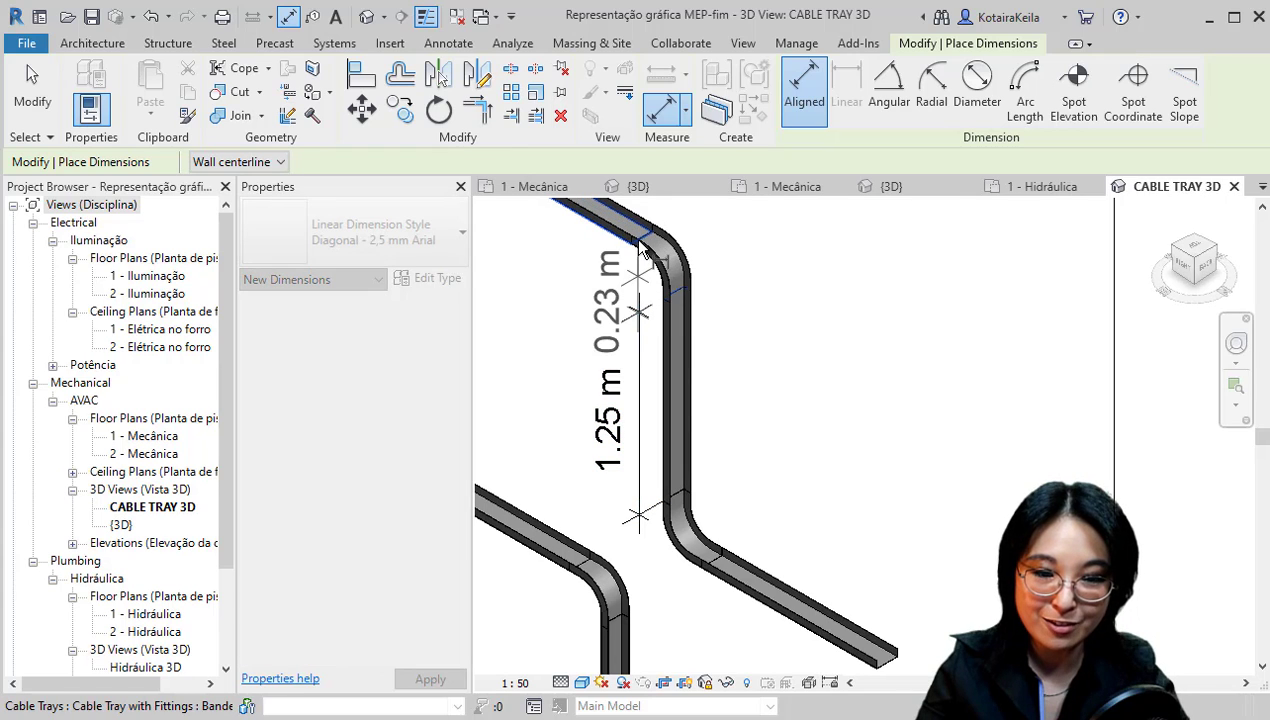
click(643, 372)
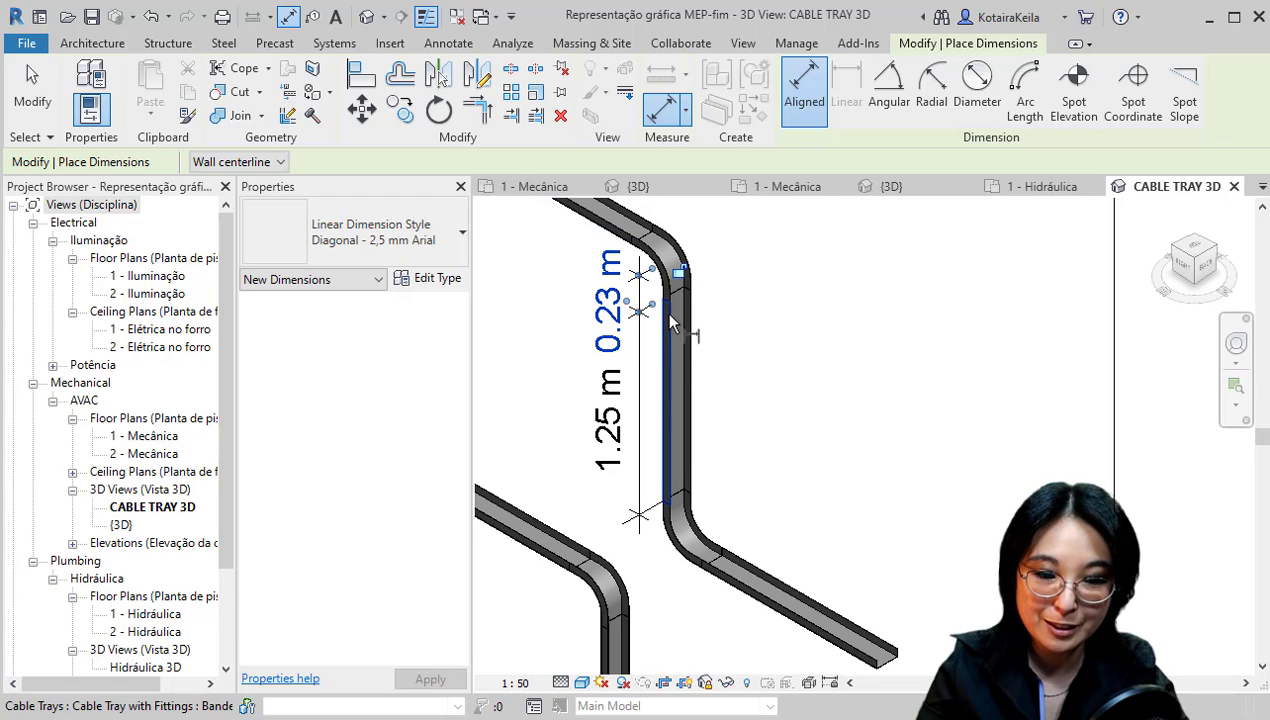
click(680, 500)
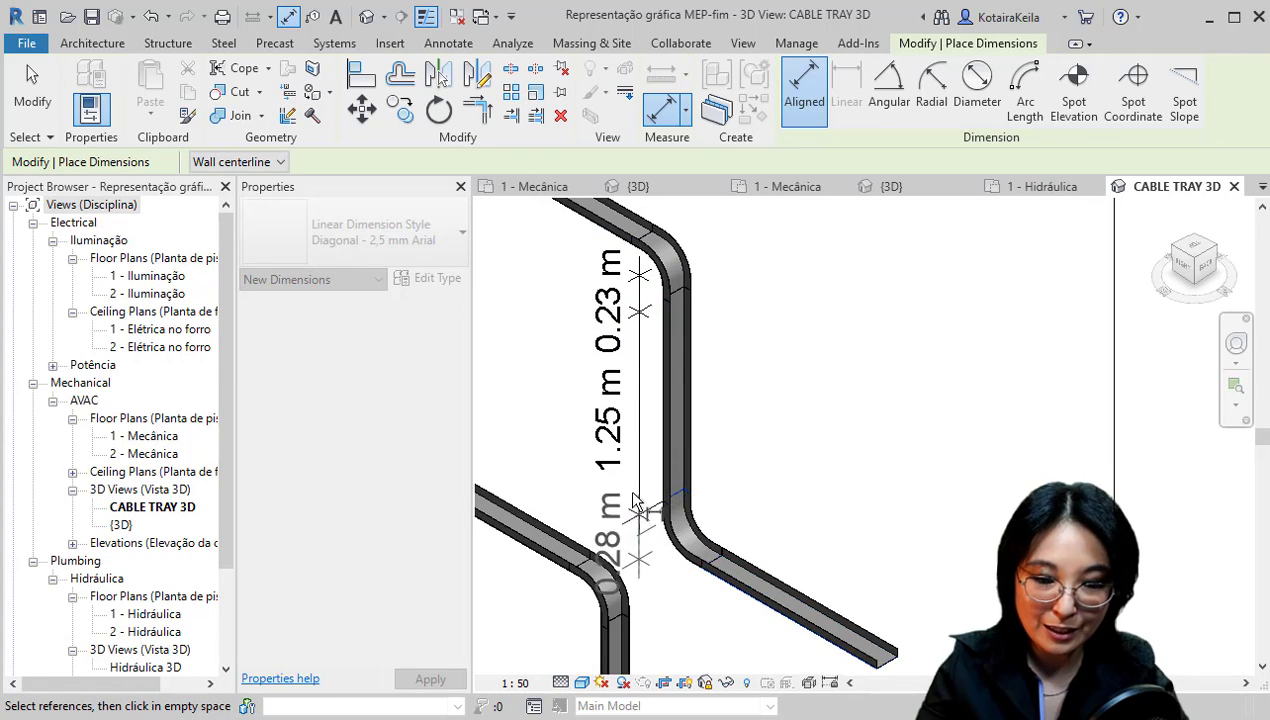
click(637, 450)
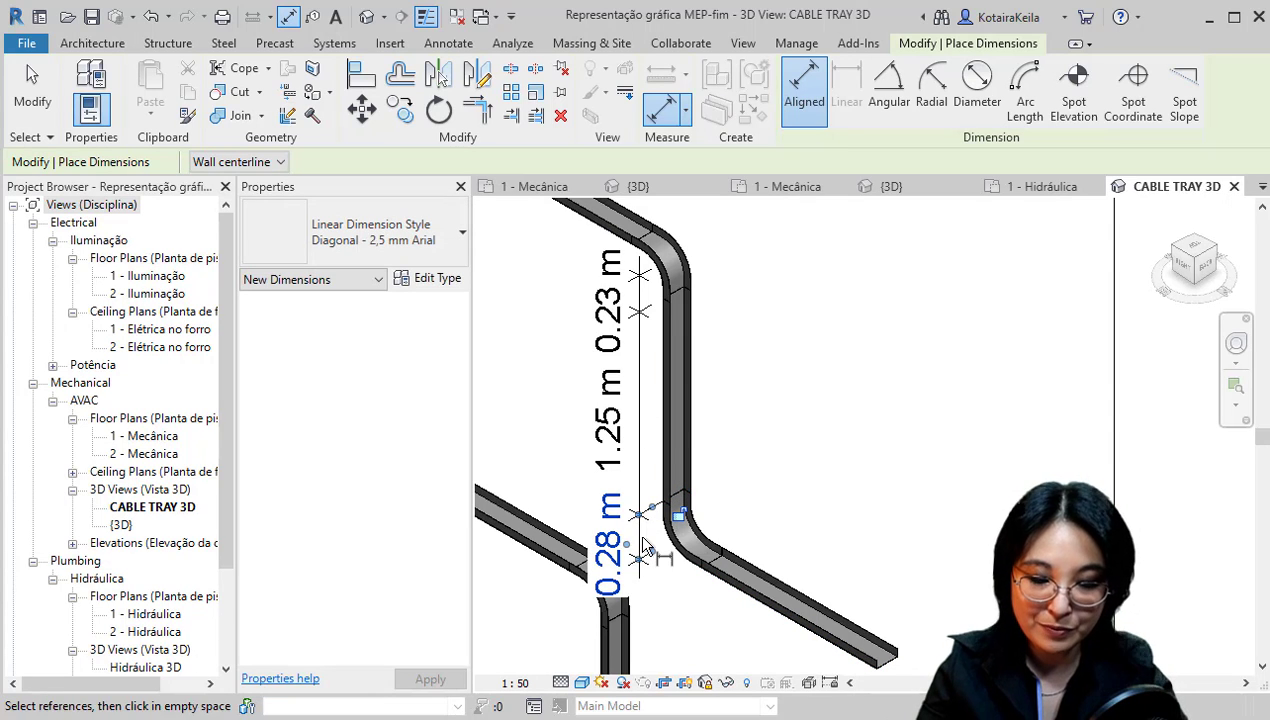
click(522, 684)
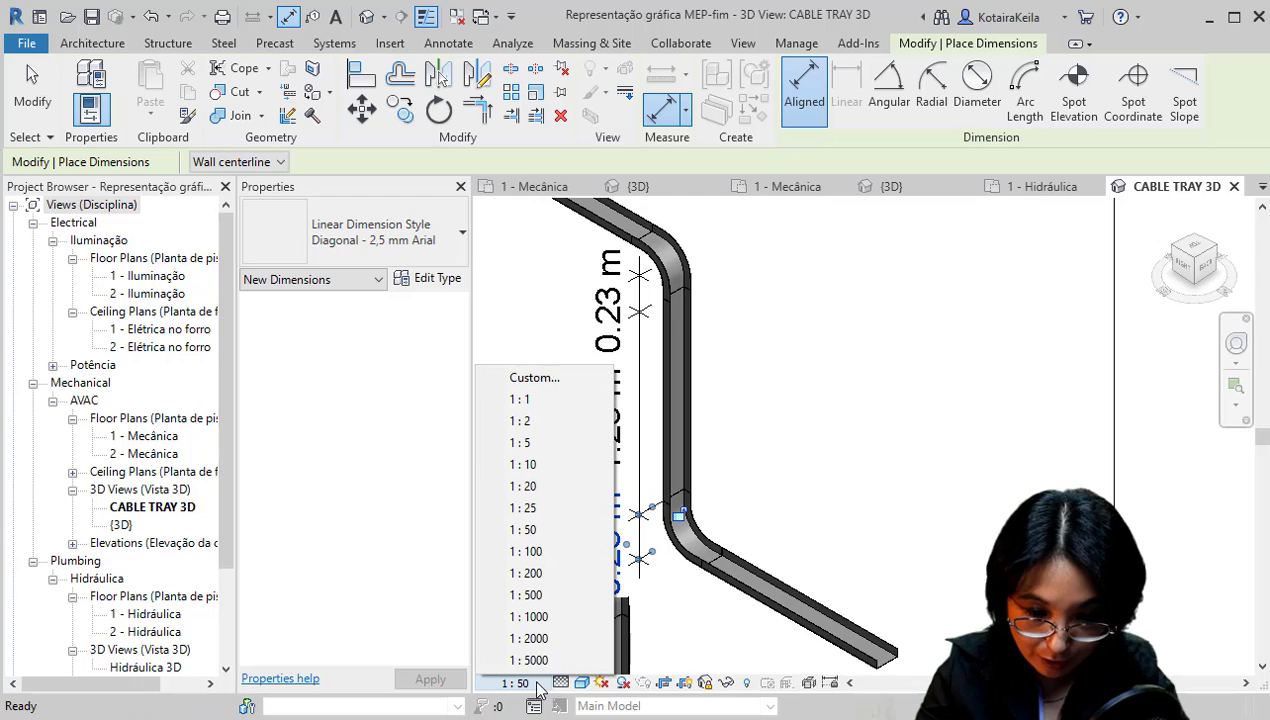
- Set the view scale to 1 : 25 and bring the lower tray drop into view
click(557, 512)
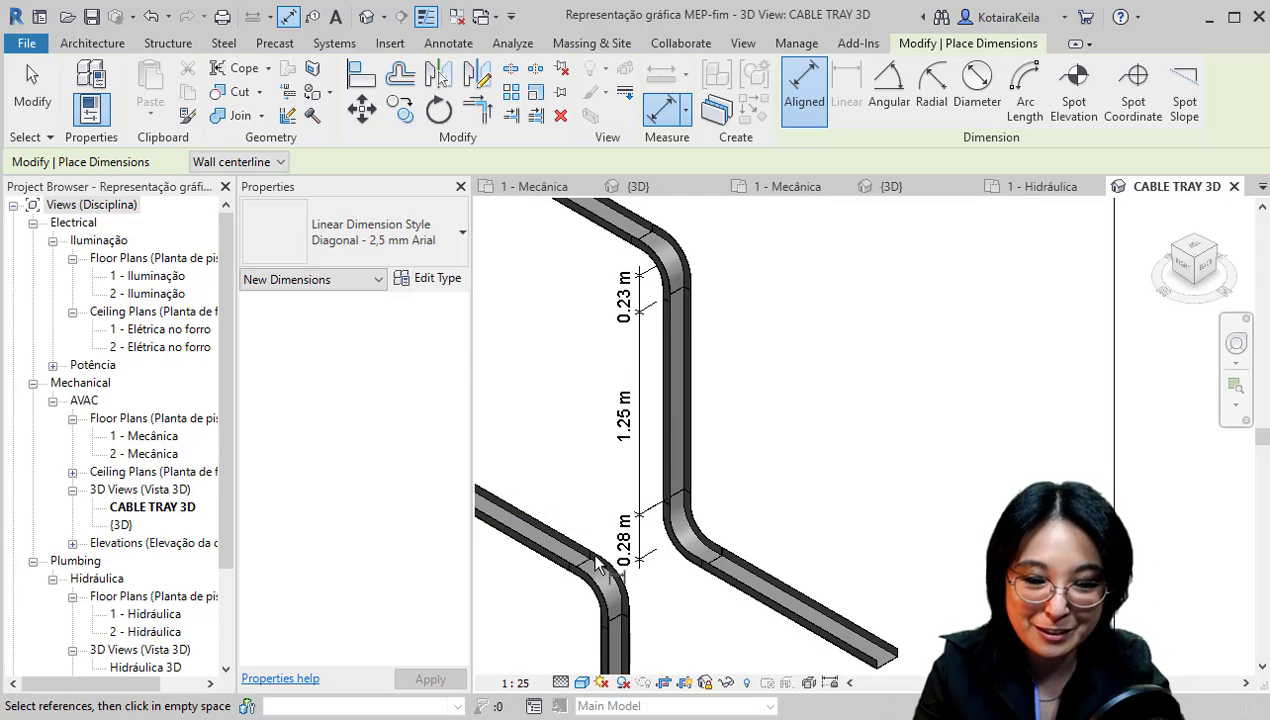
middle_drag(597, 566, 693, 412)
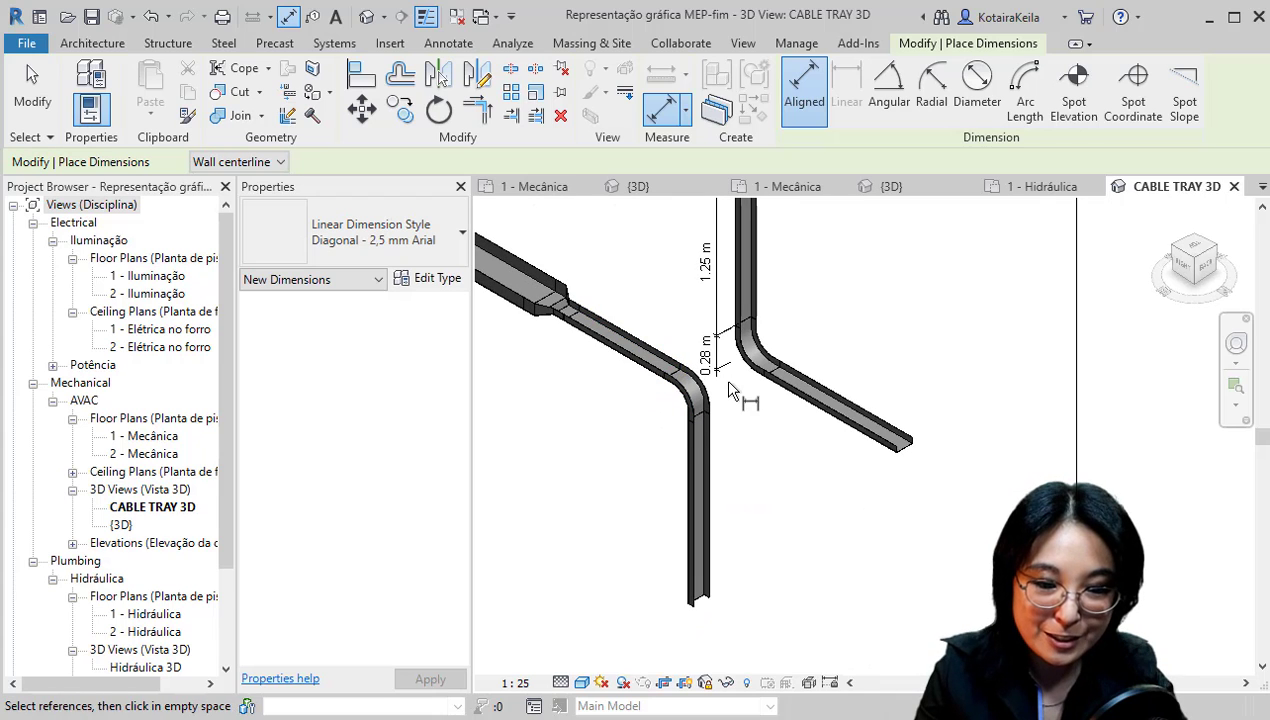
click(698, 430)
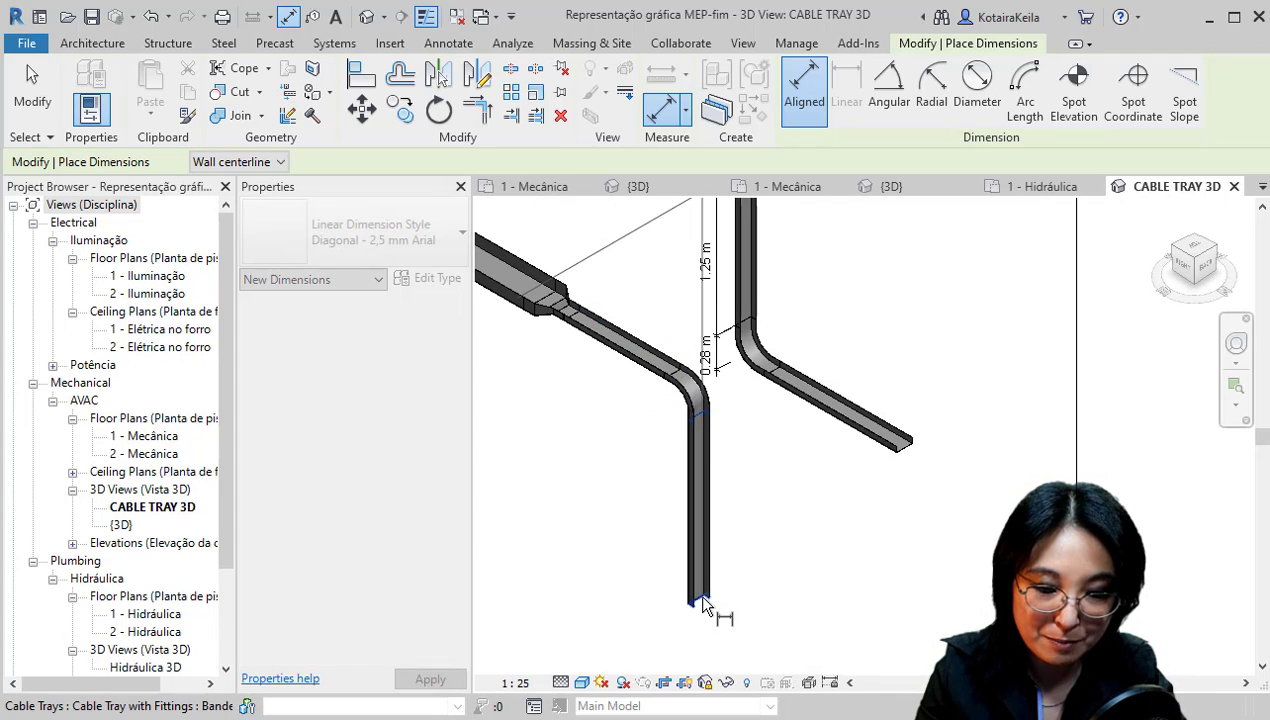
- Try a 1.50 m dimension on the lower tray drop, then cancel it
scroll(730, 348, down, 2)
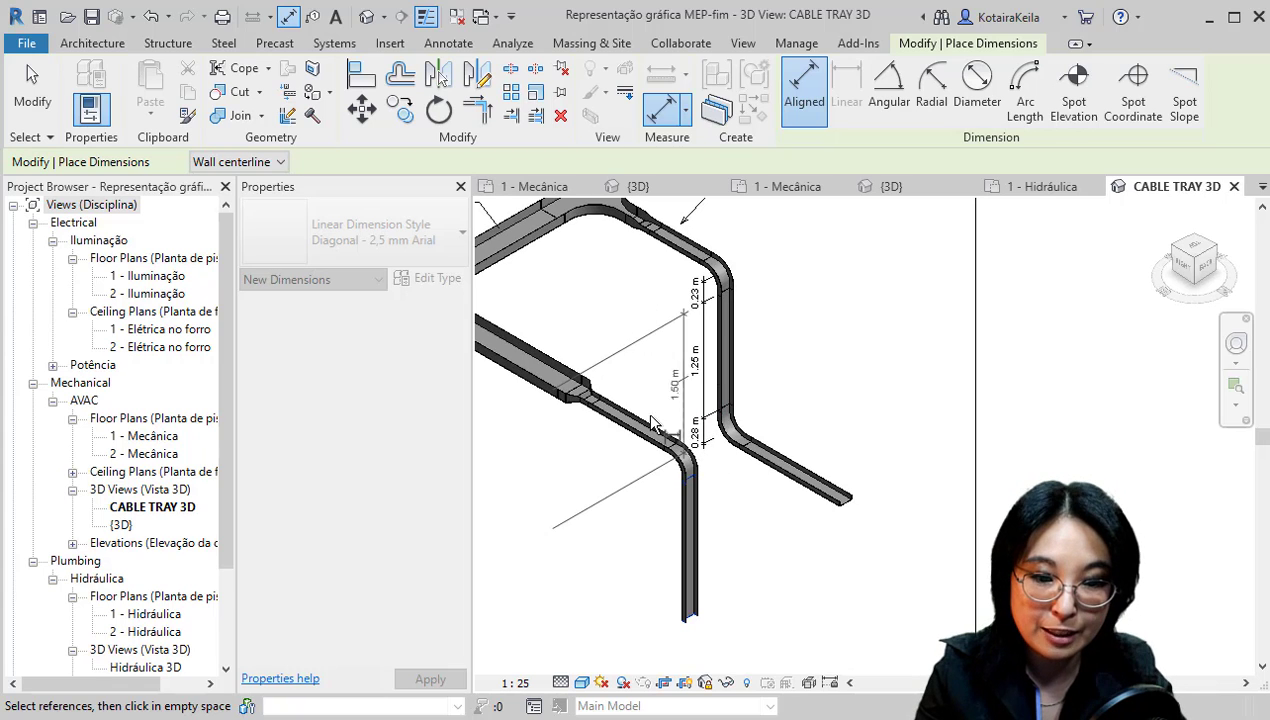
click(681, 451)
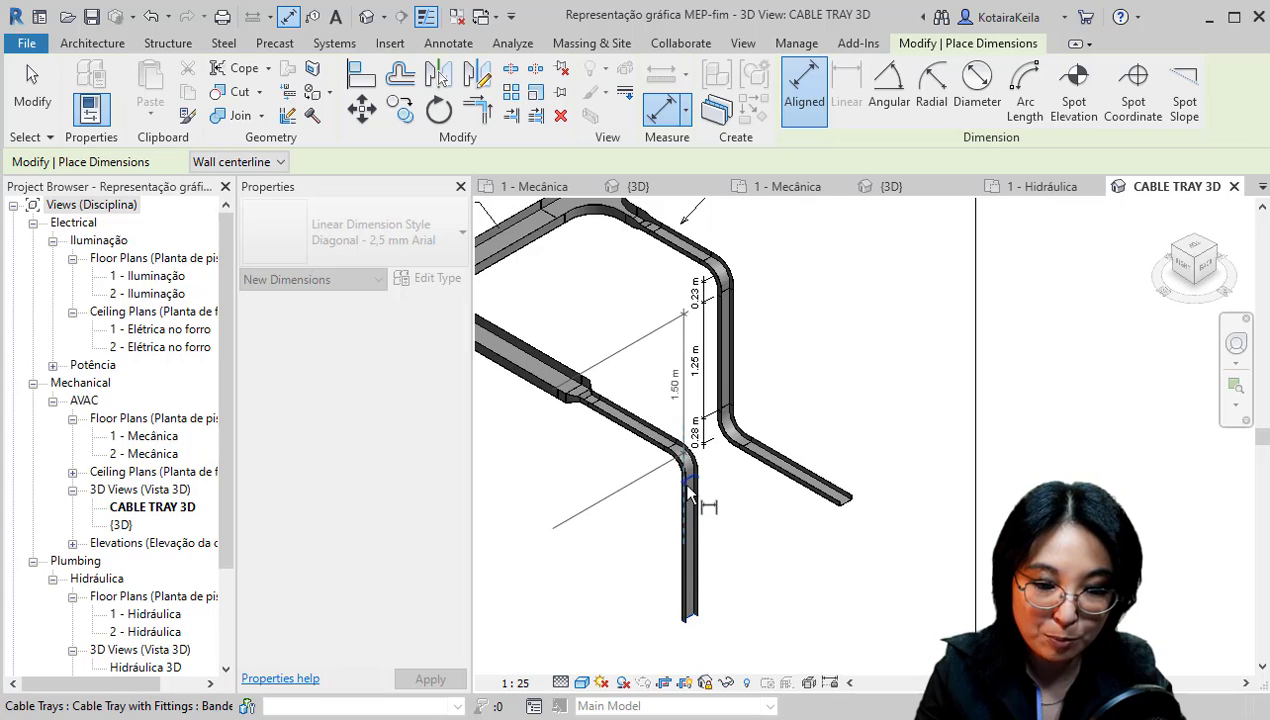
click(686, 610)
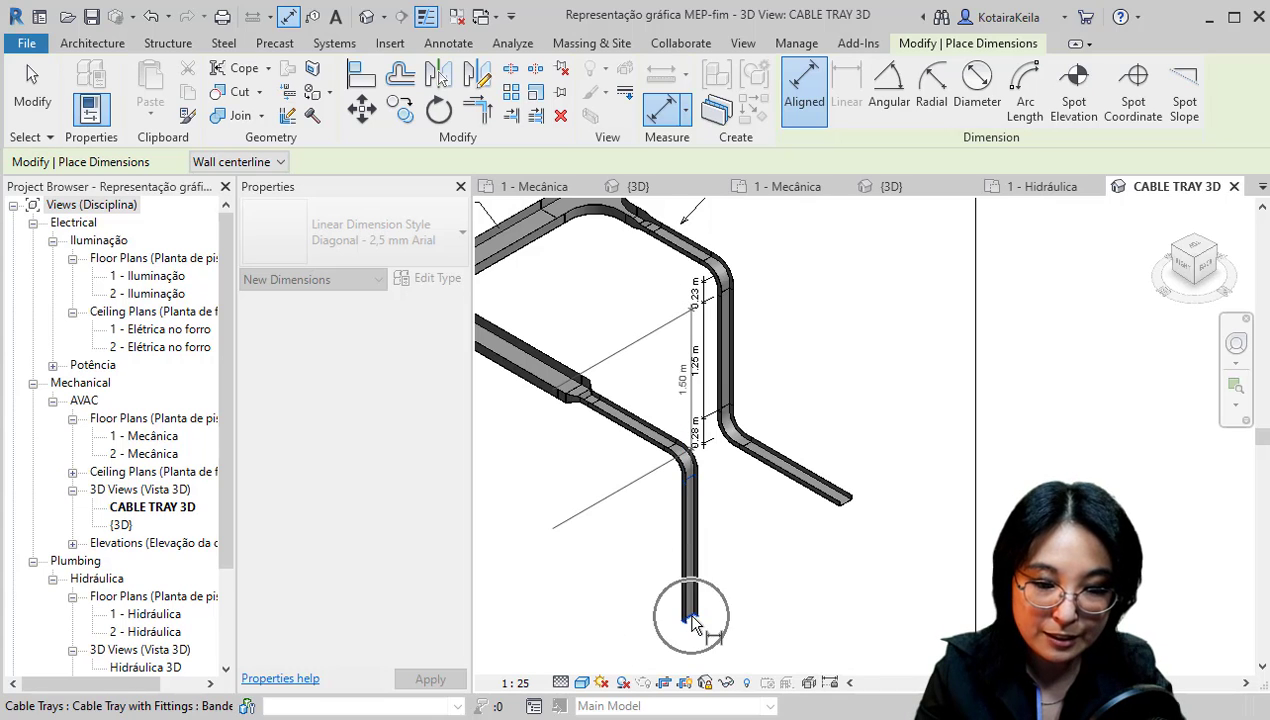
click(722, 340)
scroll(683, 650, up, 2)
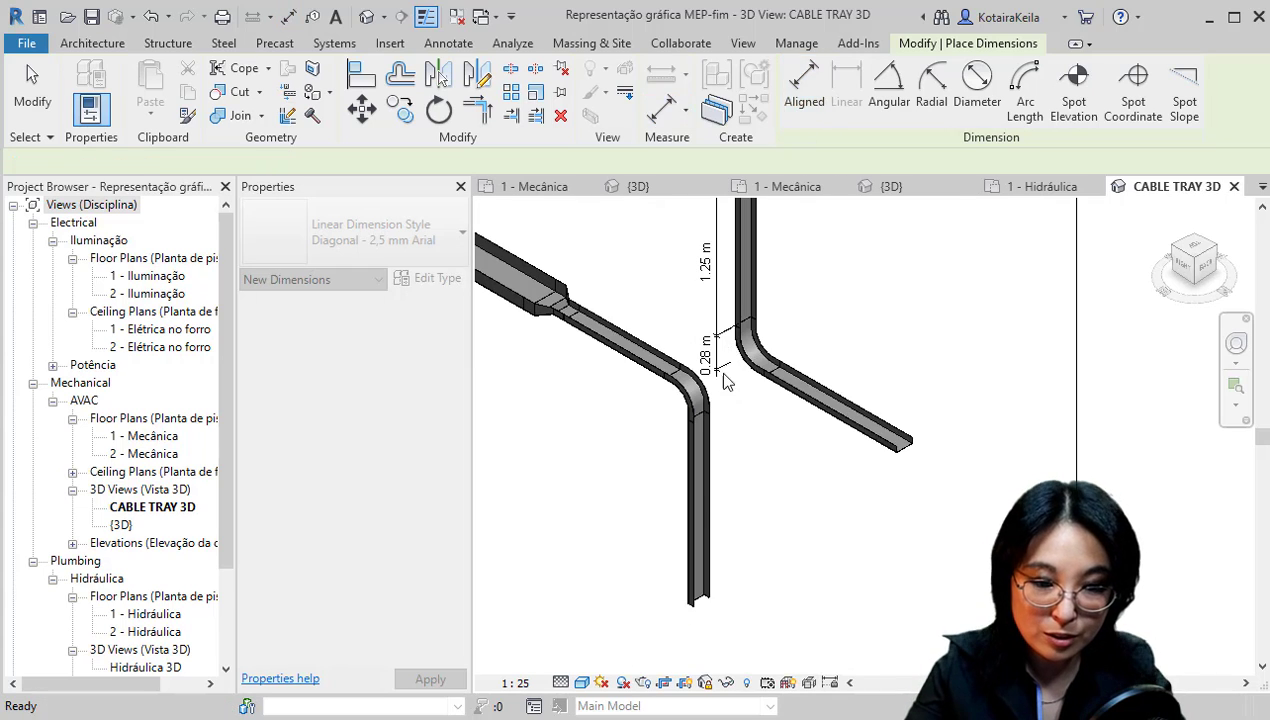
click(696, 497)
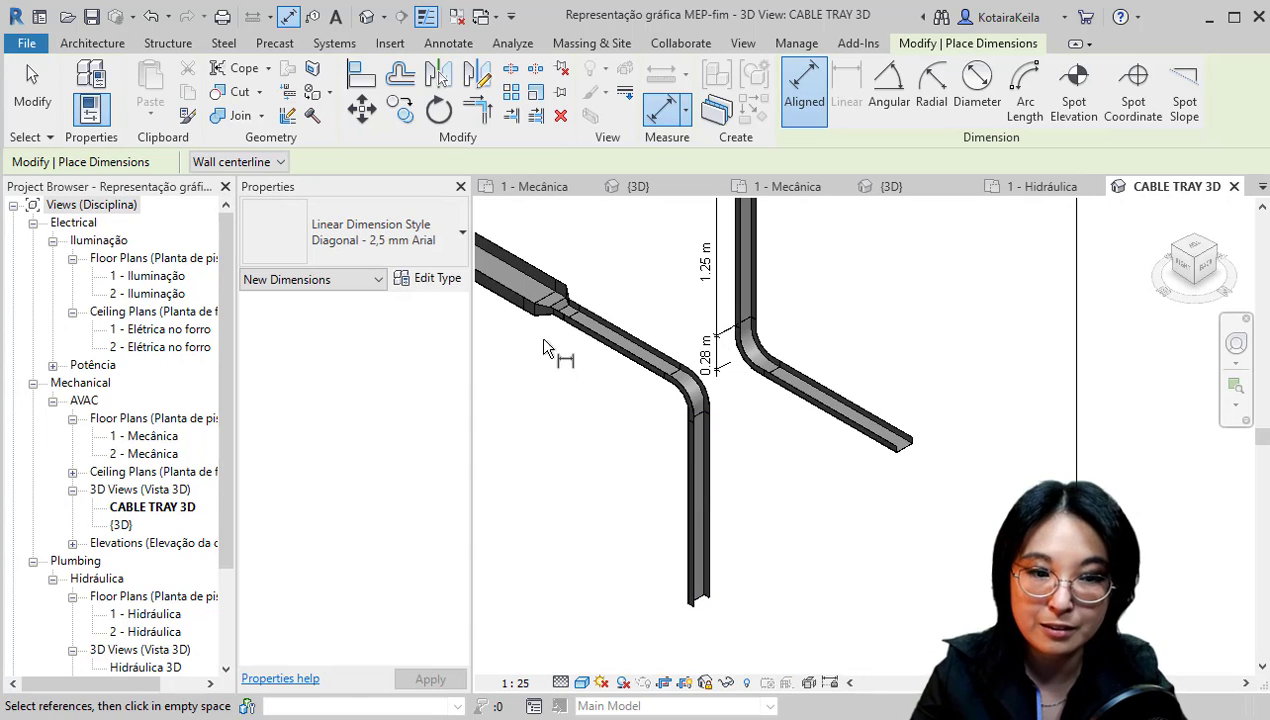
- Set the work plane by picking a plane on the lower tray's face
key(Escape)
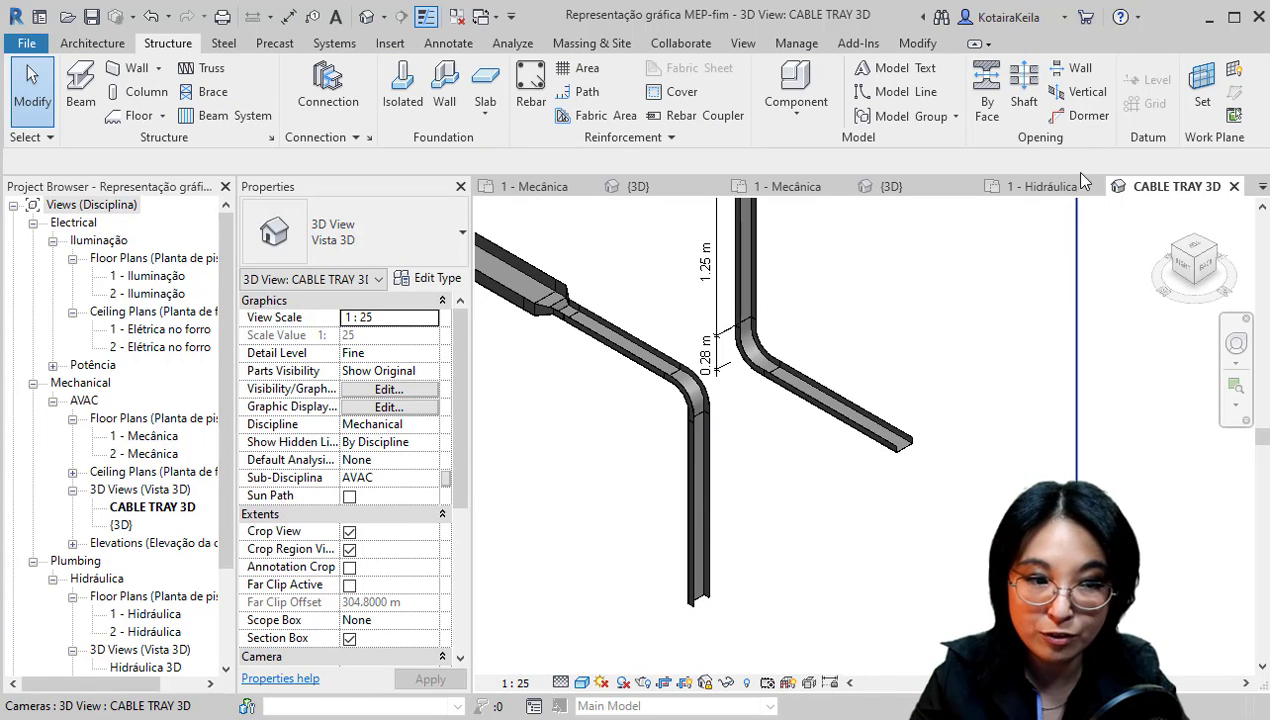
click(1203, 100)
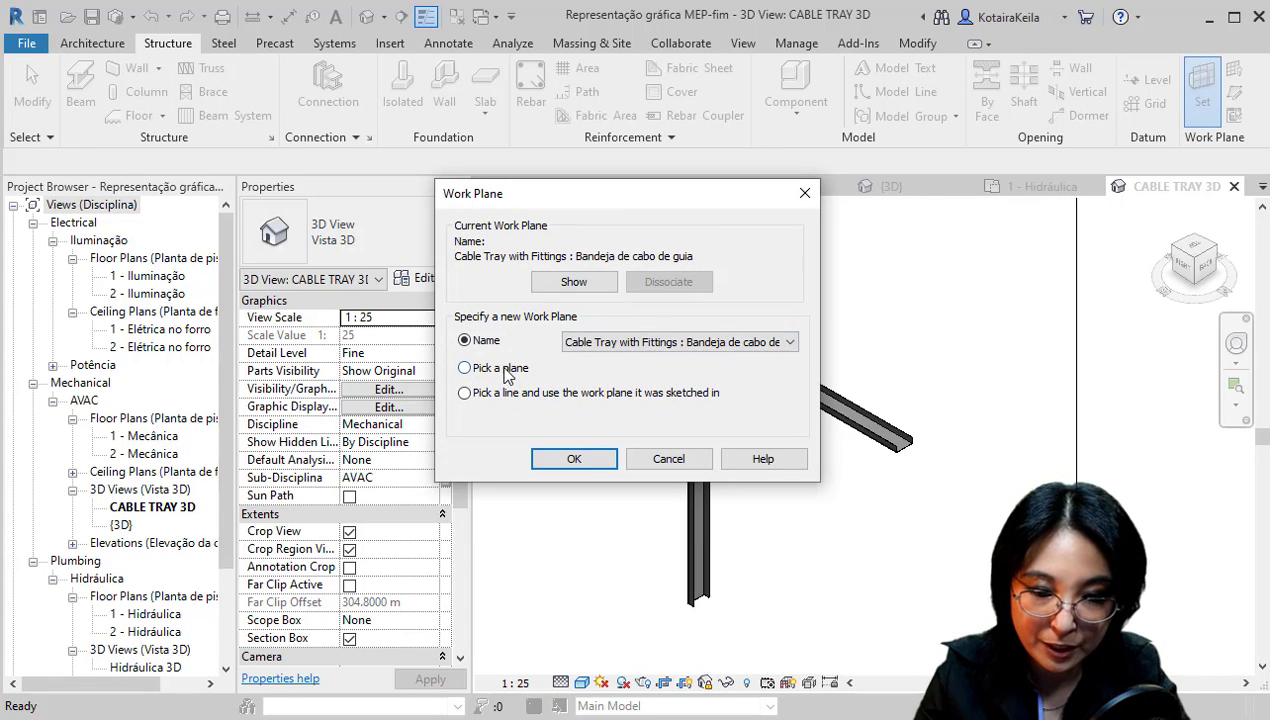
click(505, 369)
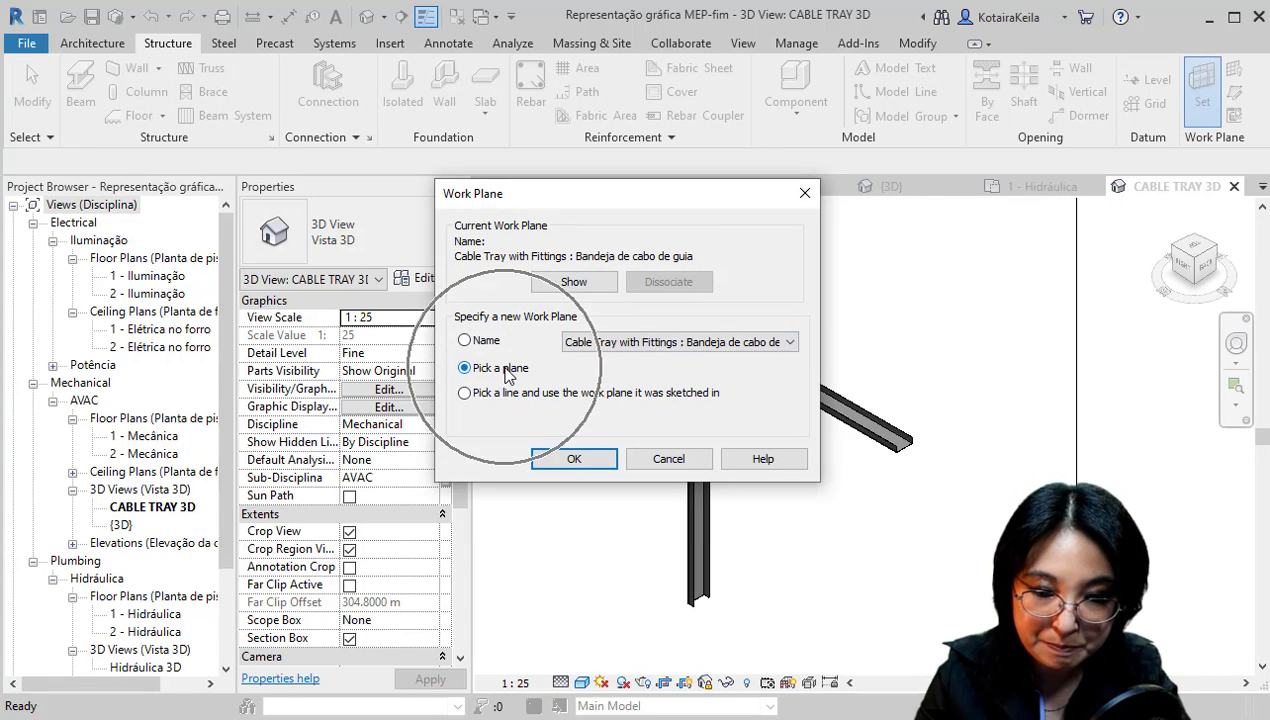
click(580, 460)
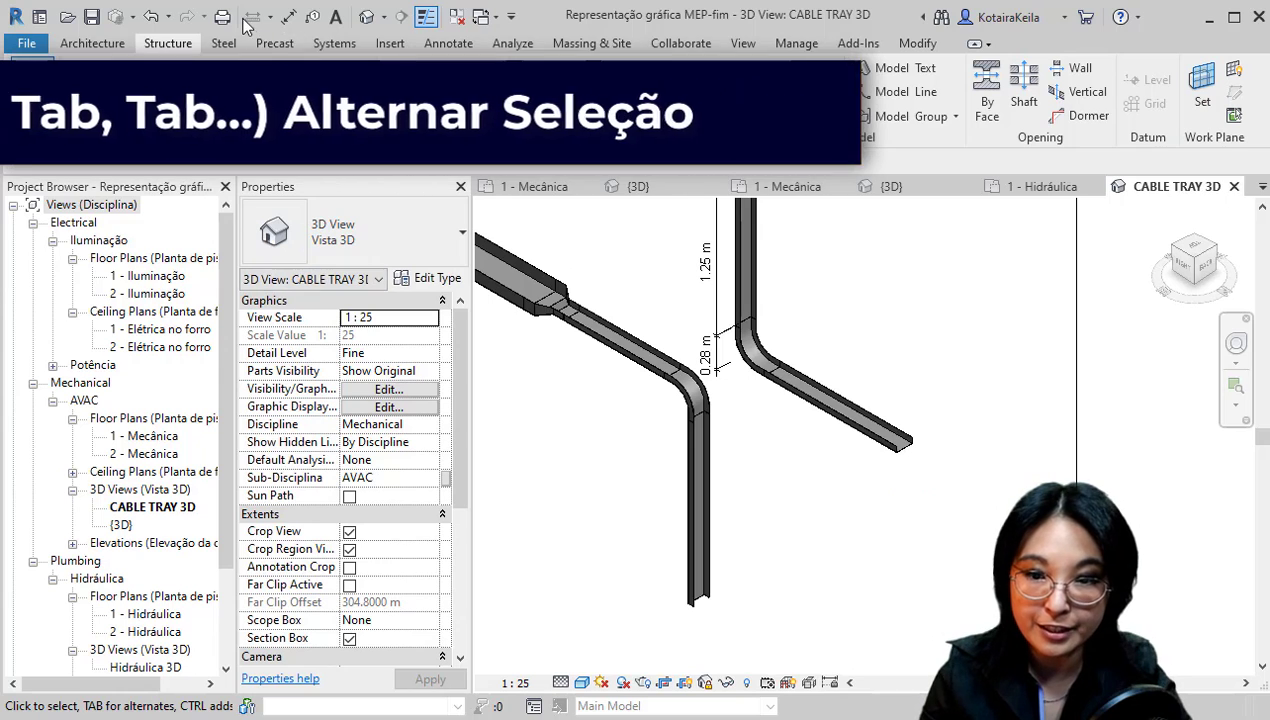
- Place a 1.50 m aligned dimension left of the lower vertical tray
click(288, 16)
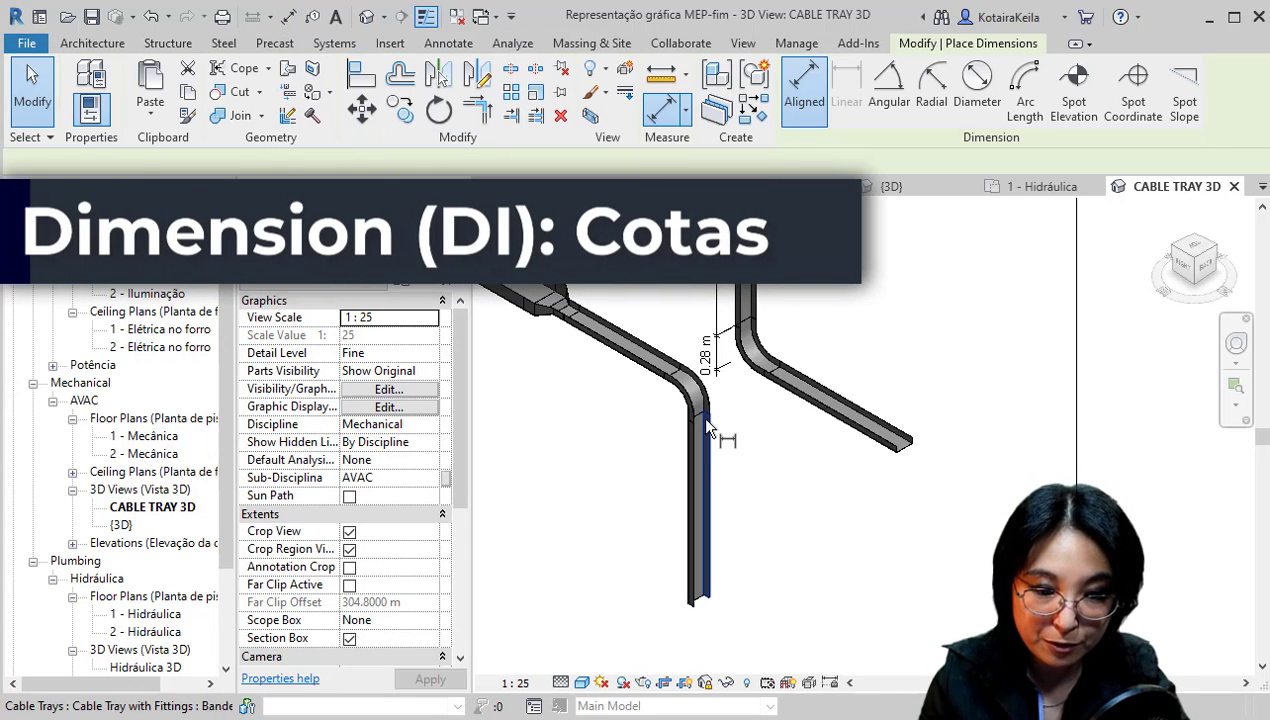
click(699, 415)
click(699, 604)
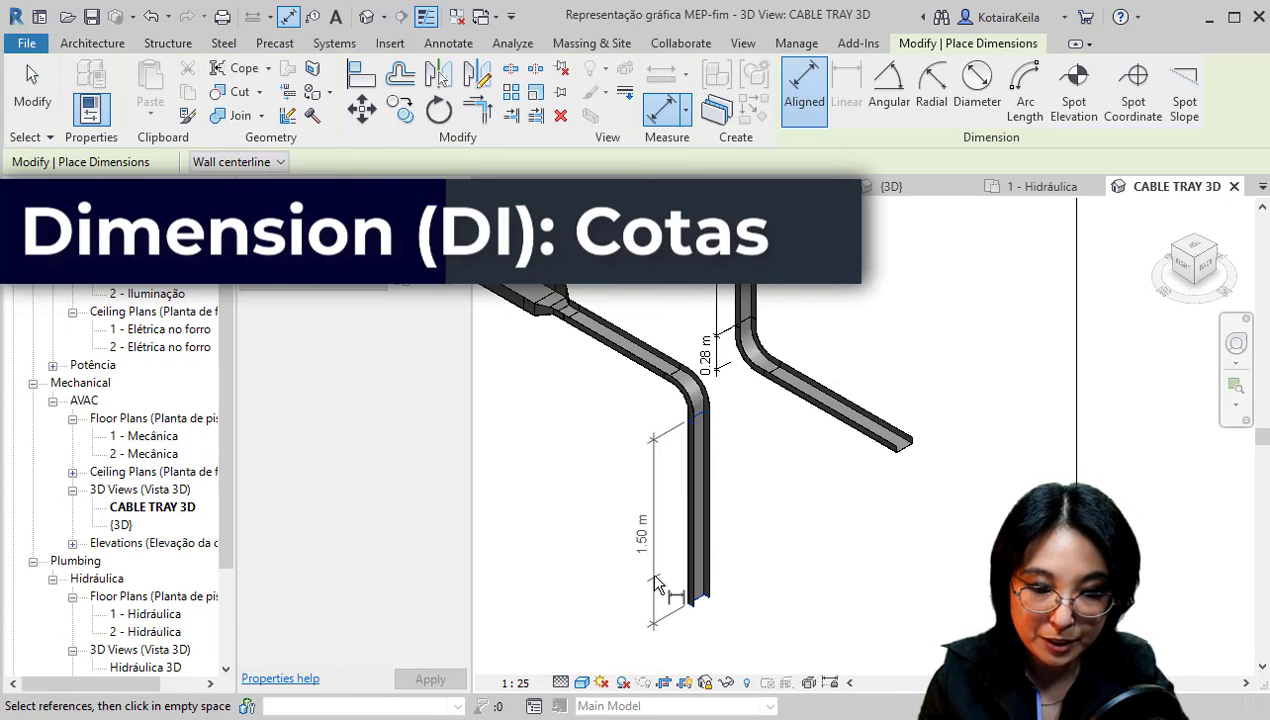
click(668, 648)
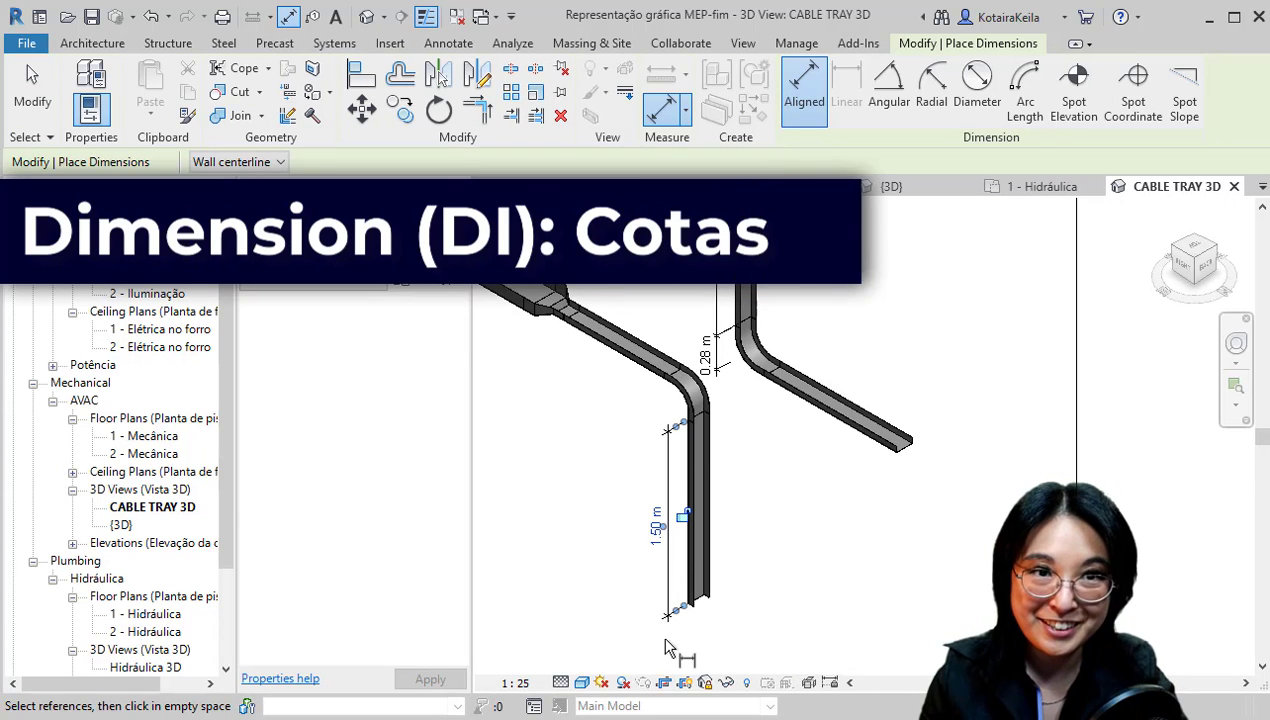
scroll(675, 645, down, 2)
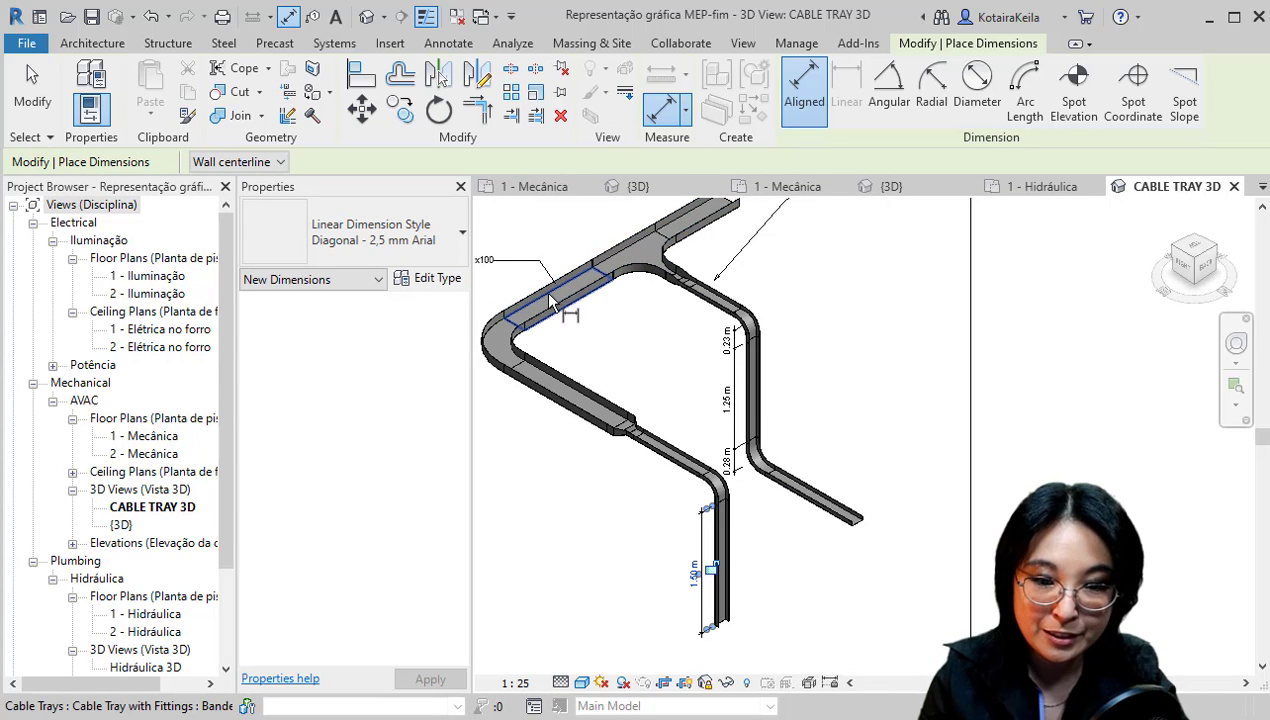
- Set the work plane on the upper tray's top face
click(180, 45)
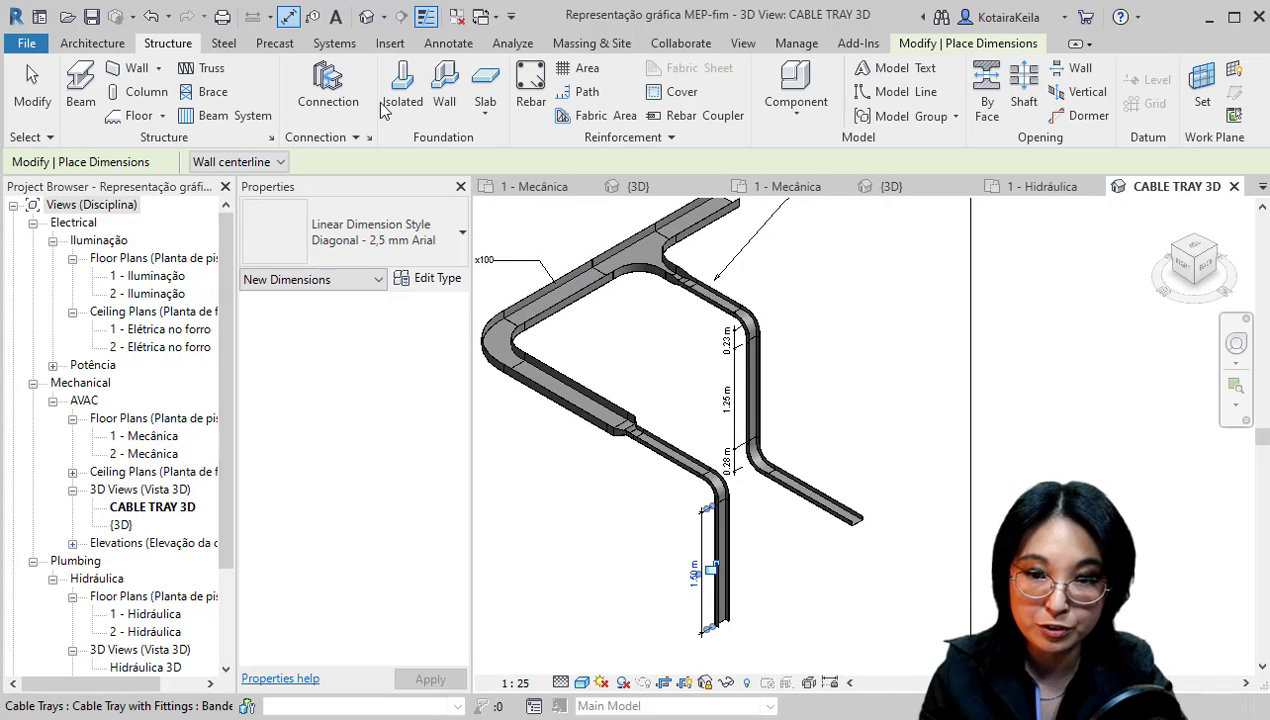
click(1203, 100)
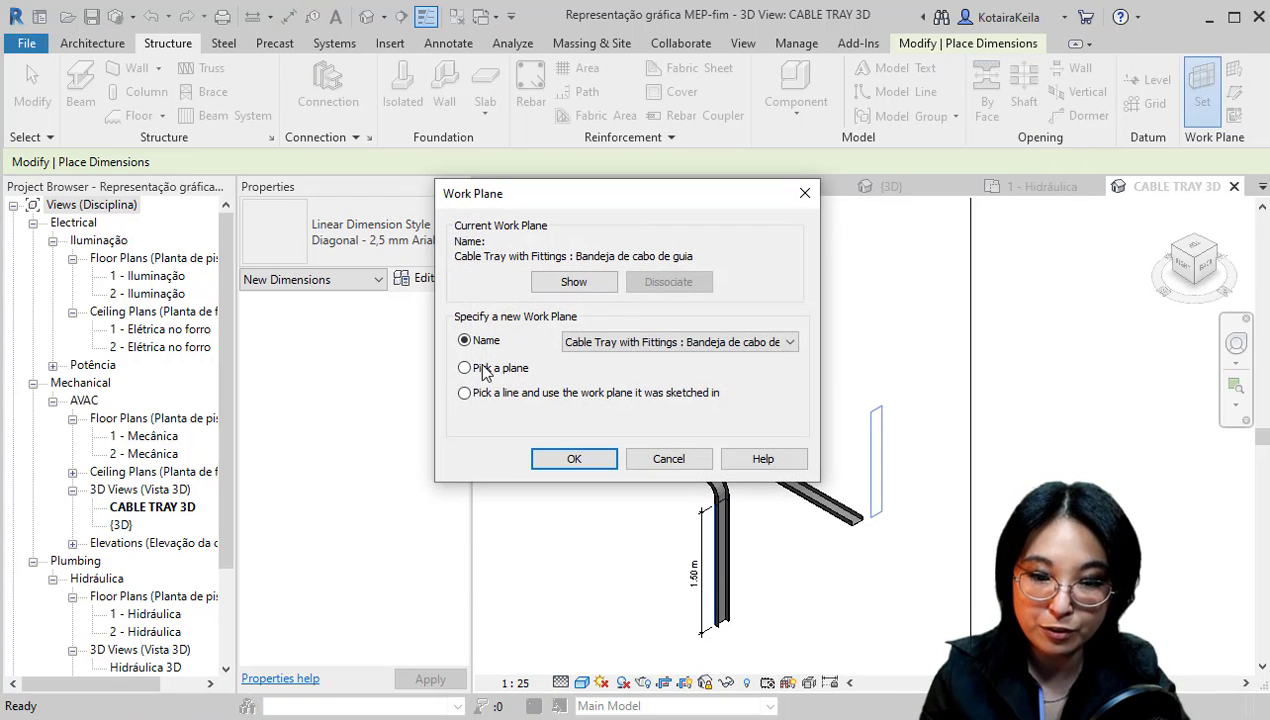
click(486, 373)
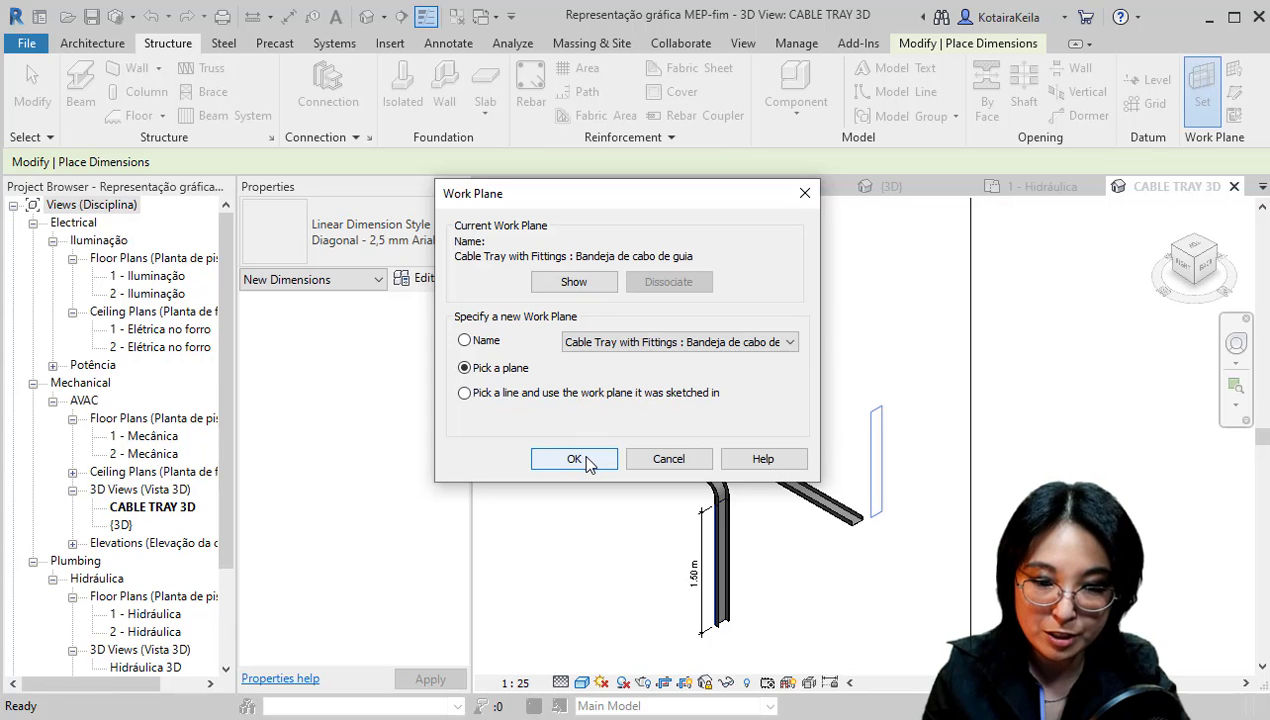
click(527, 380)
click(576, 456)
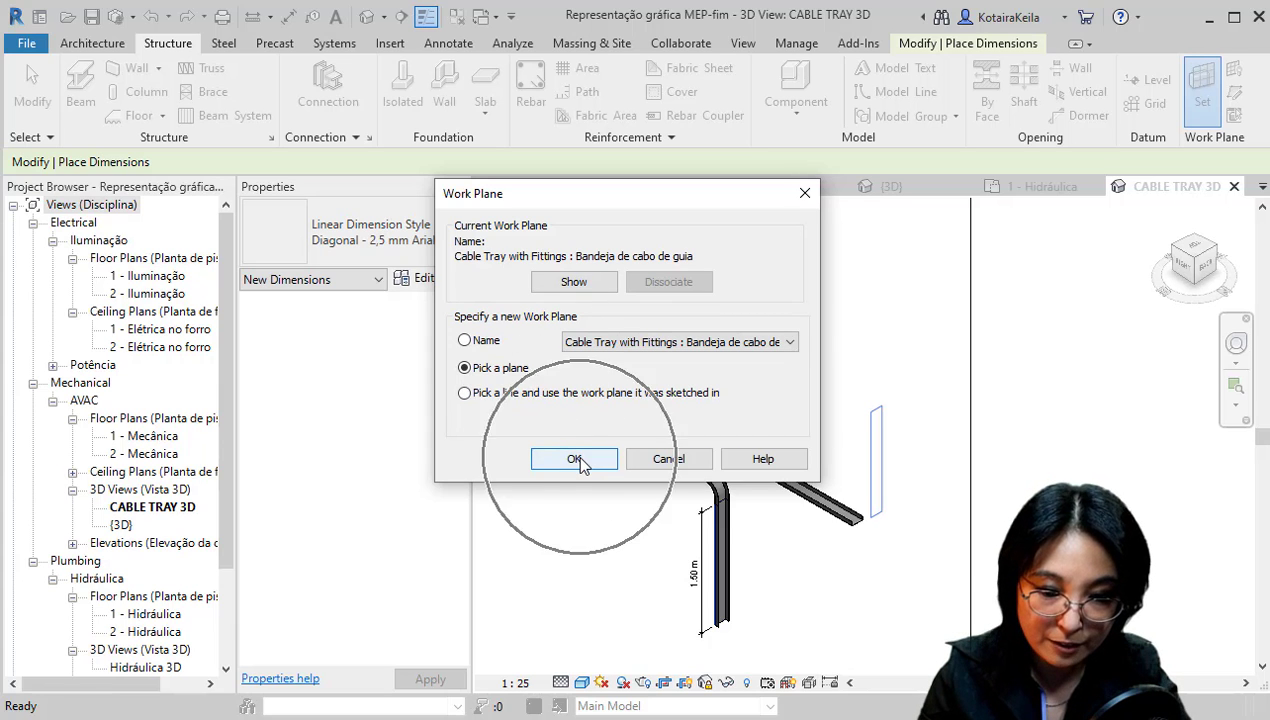
scroll(600, 402, up, 2)
scroll(550, 400, up, 2)
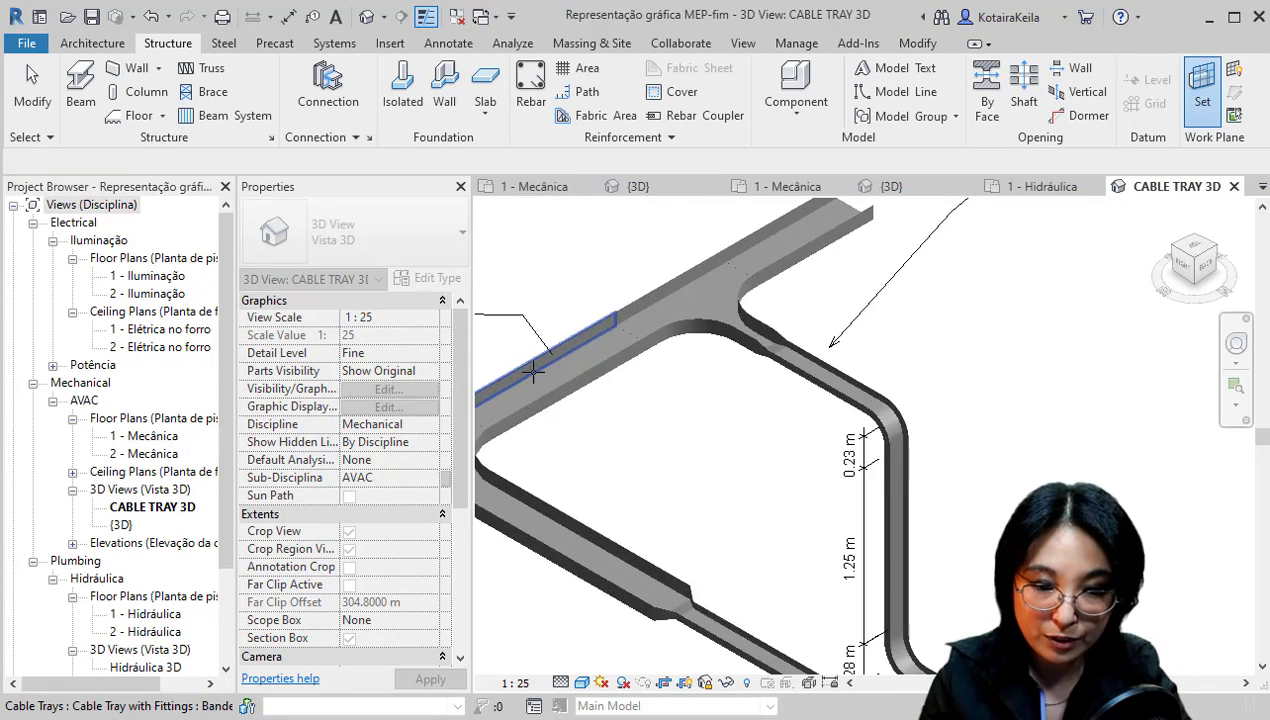
scroll(541, 375, up, 2)
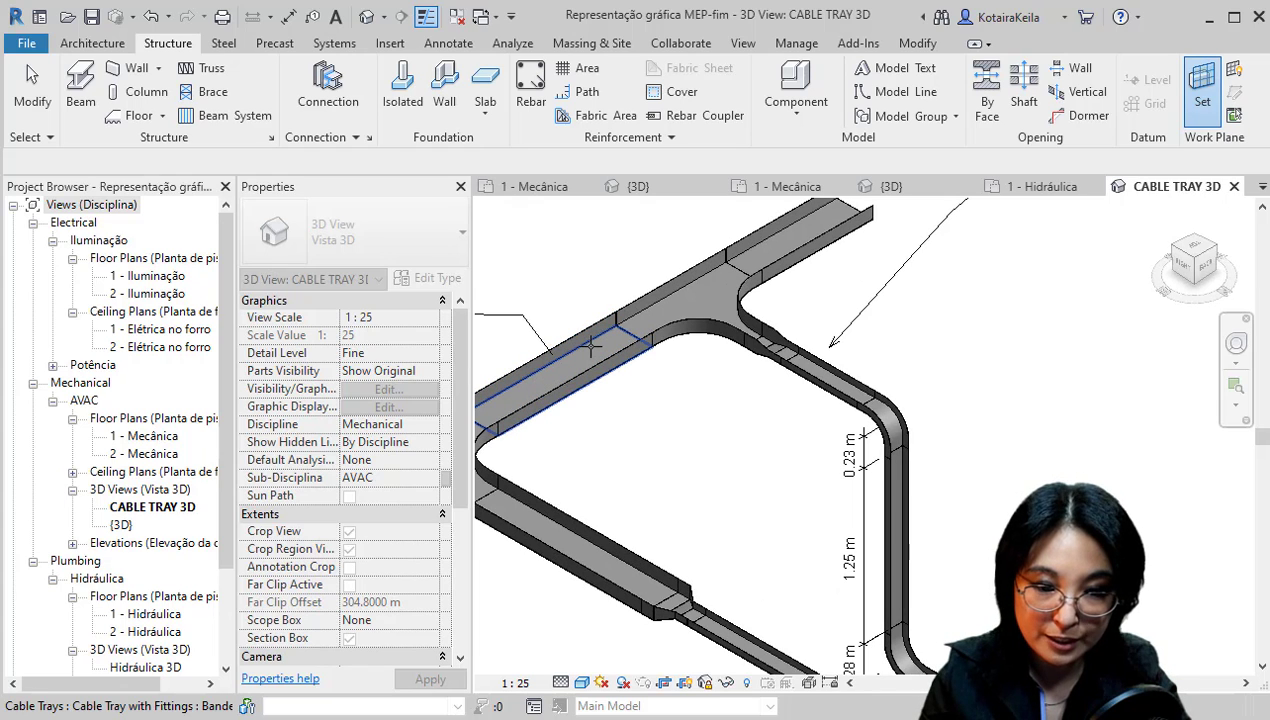
click(603, 377)
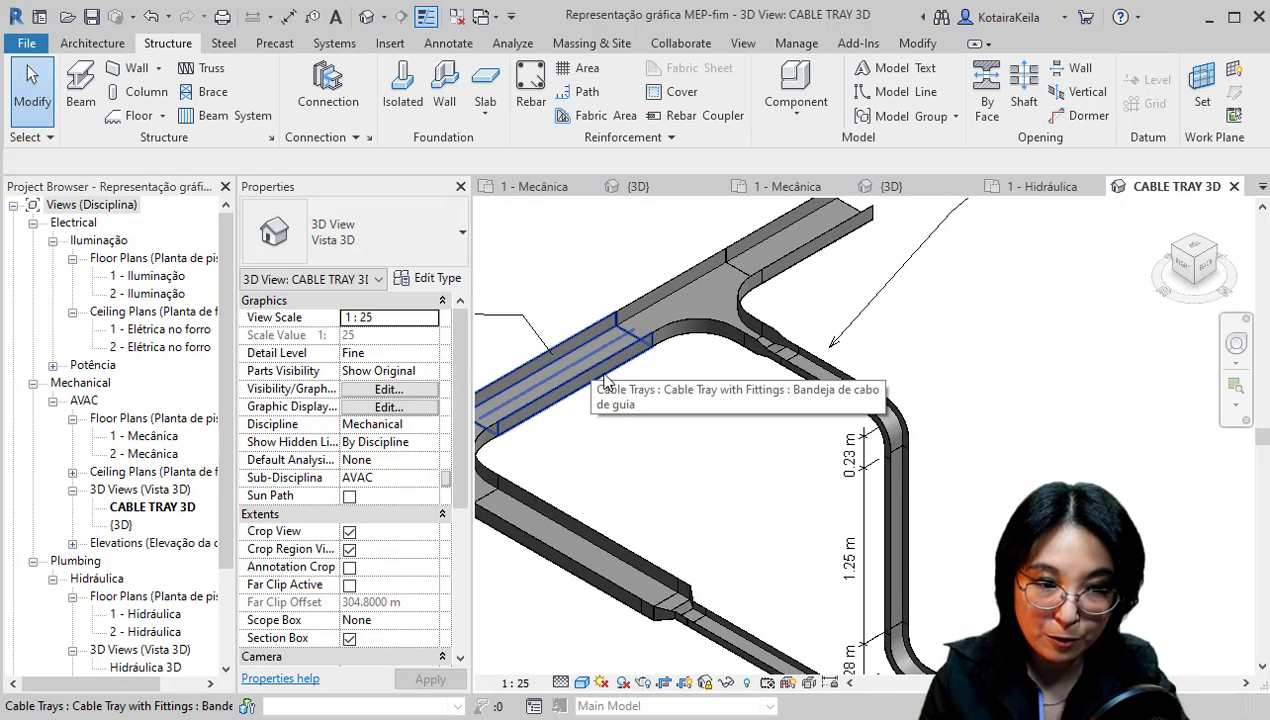
- Start an aligned dimension chain at the end of the upper tray run
click(288, 17)
shift+middle_drag(695, 411, 840, 322)
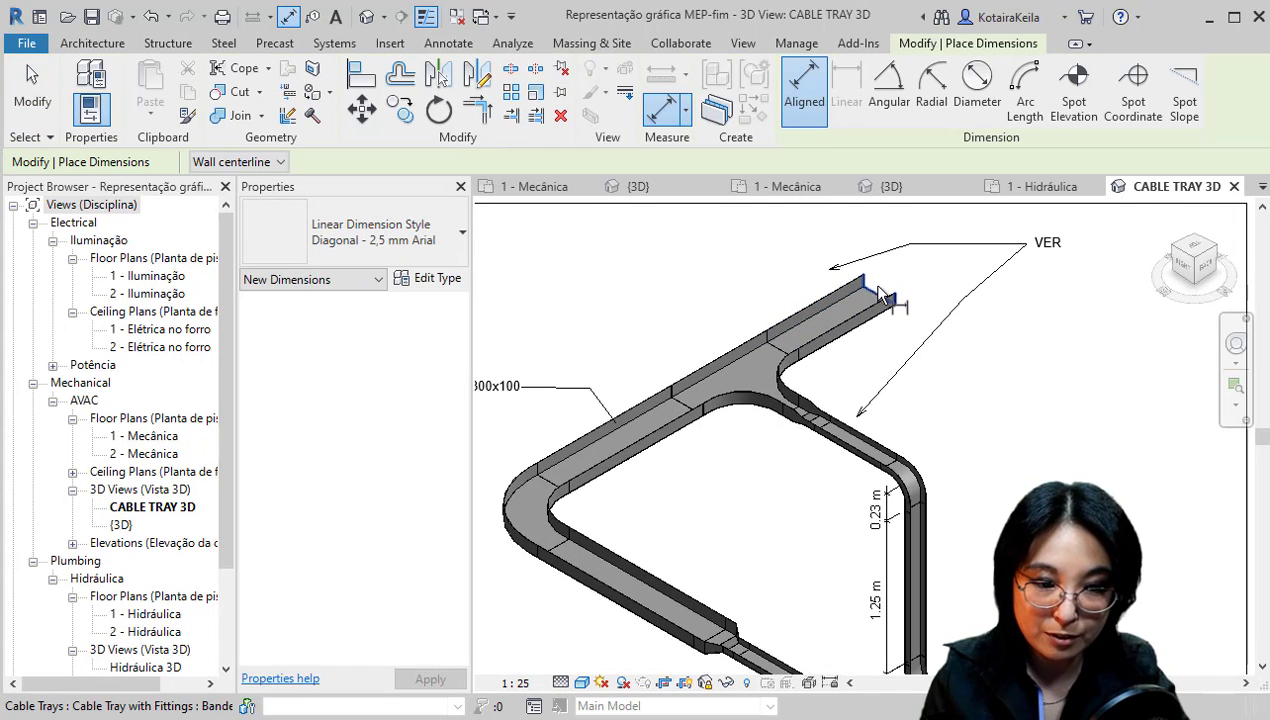
click(780, 350)
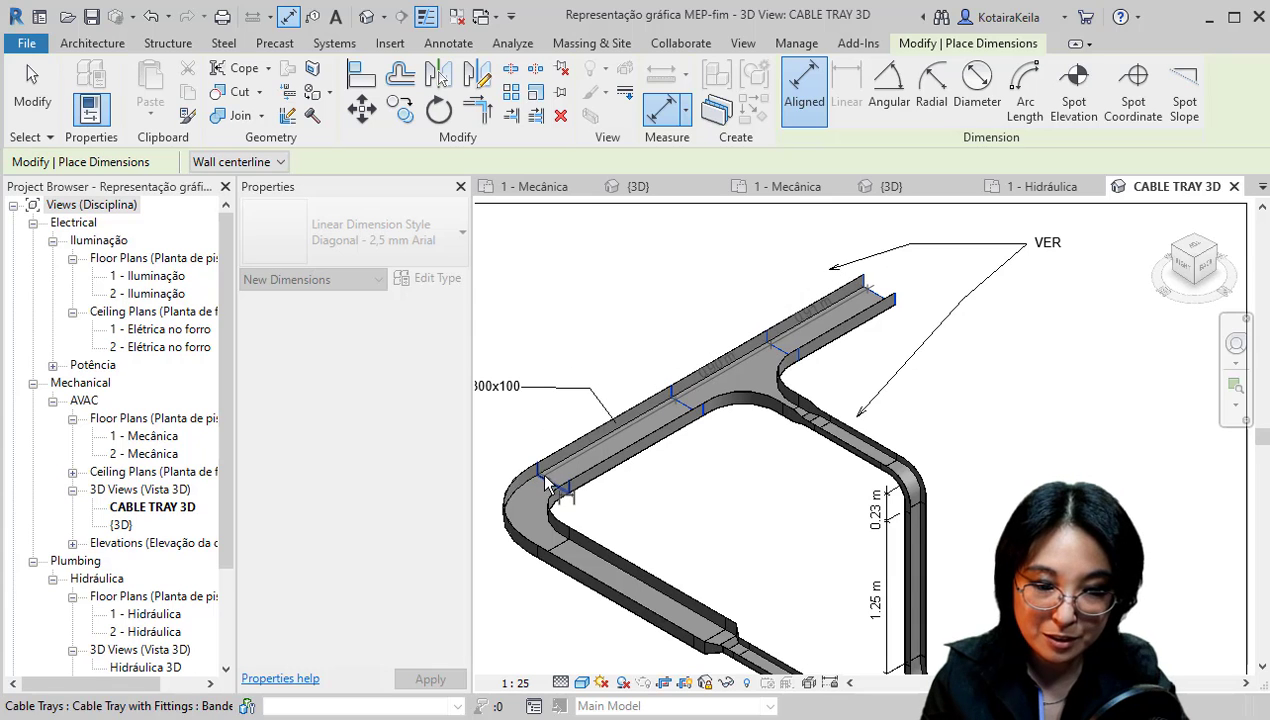
scroll(638, 346, up, 3)
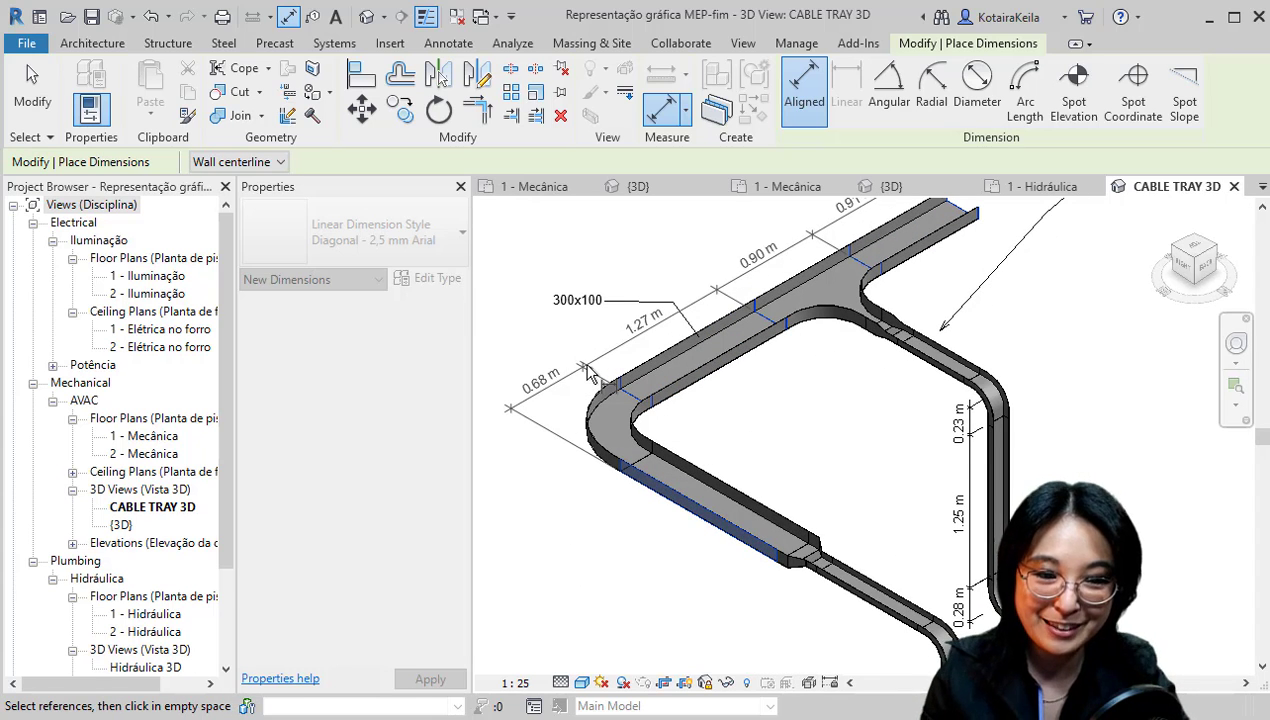
scroll(590, 375, down, 1)
scroll(680, 350, down, 2)
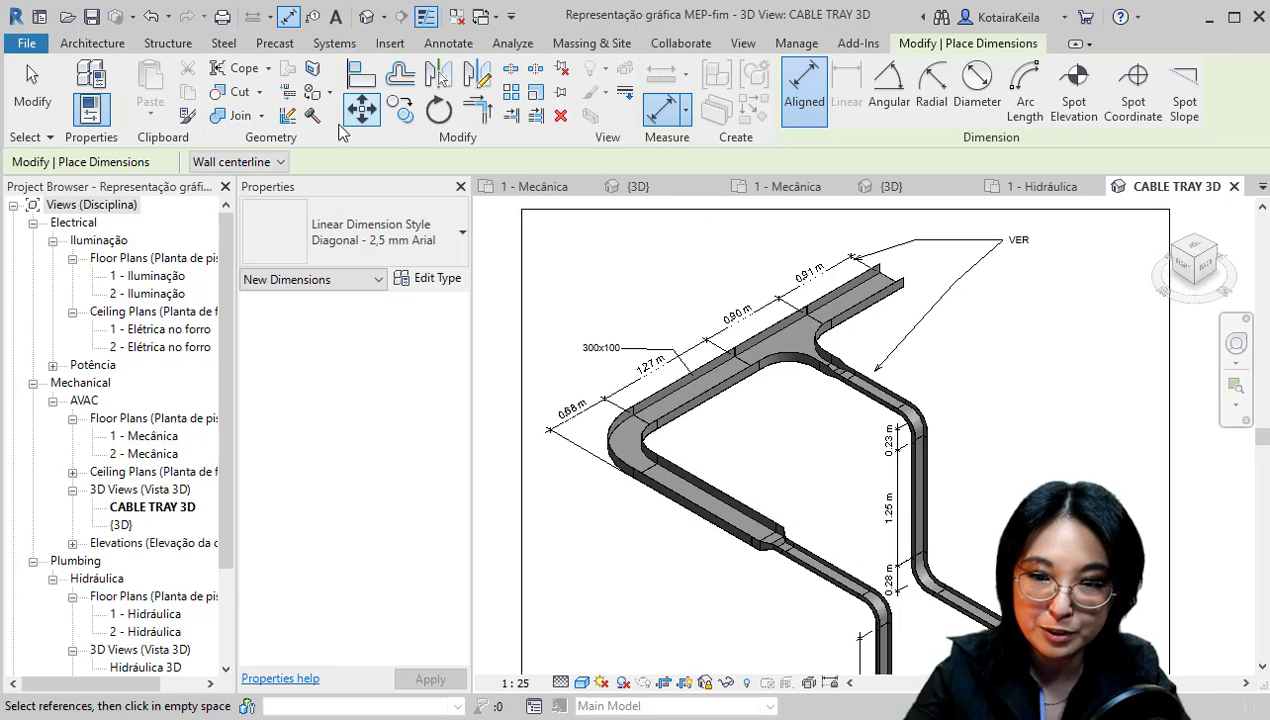
- Finish the upper tray dimension chain and bring up the work plane settings
click(167, 43)
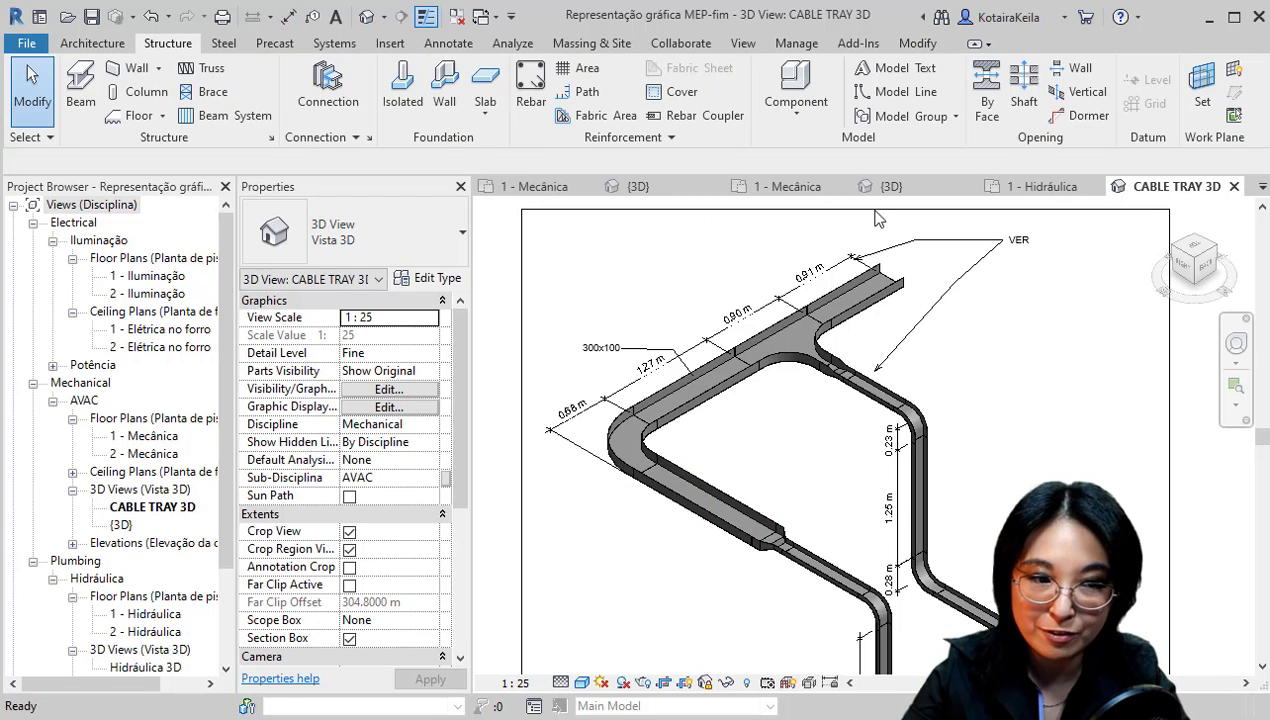
click(1205, 98)
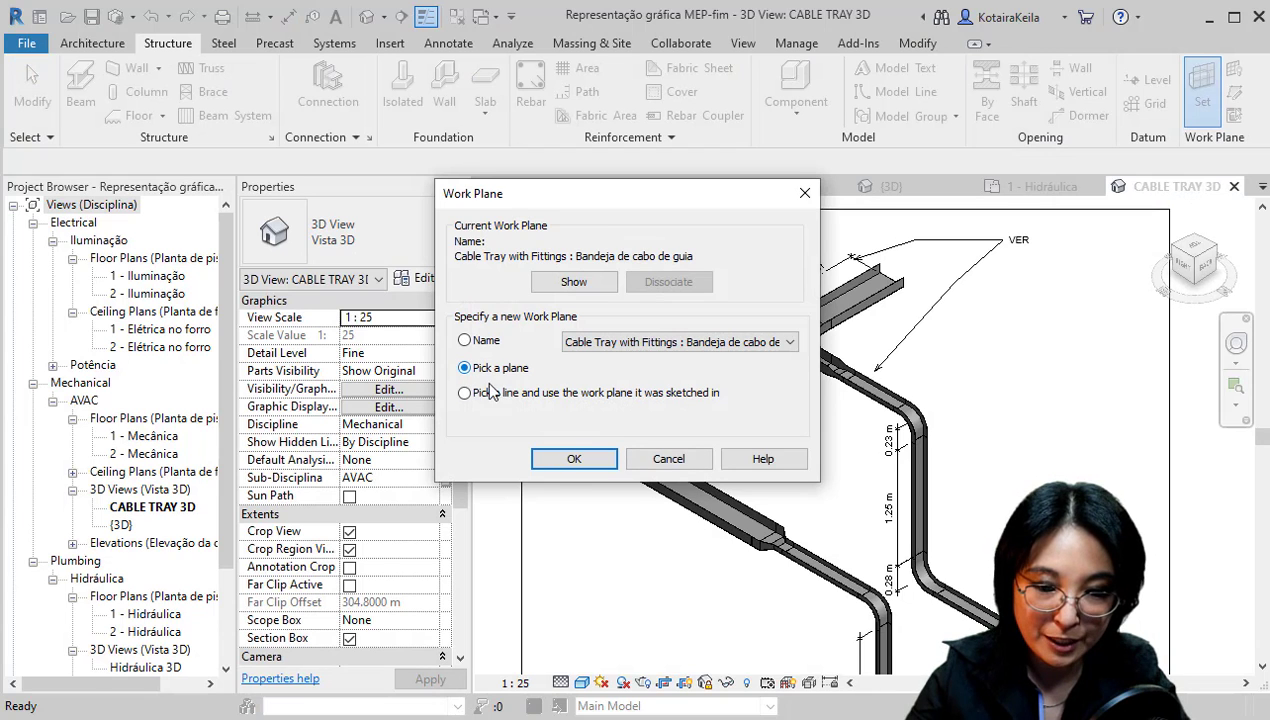
scroll(685, 495, up, 3)
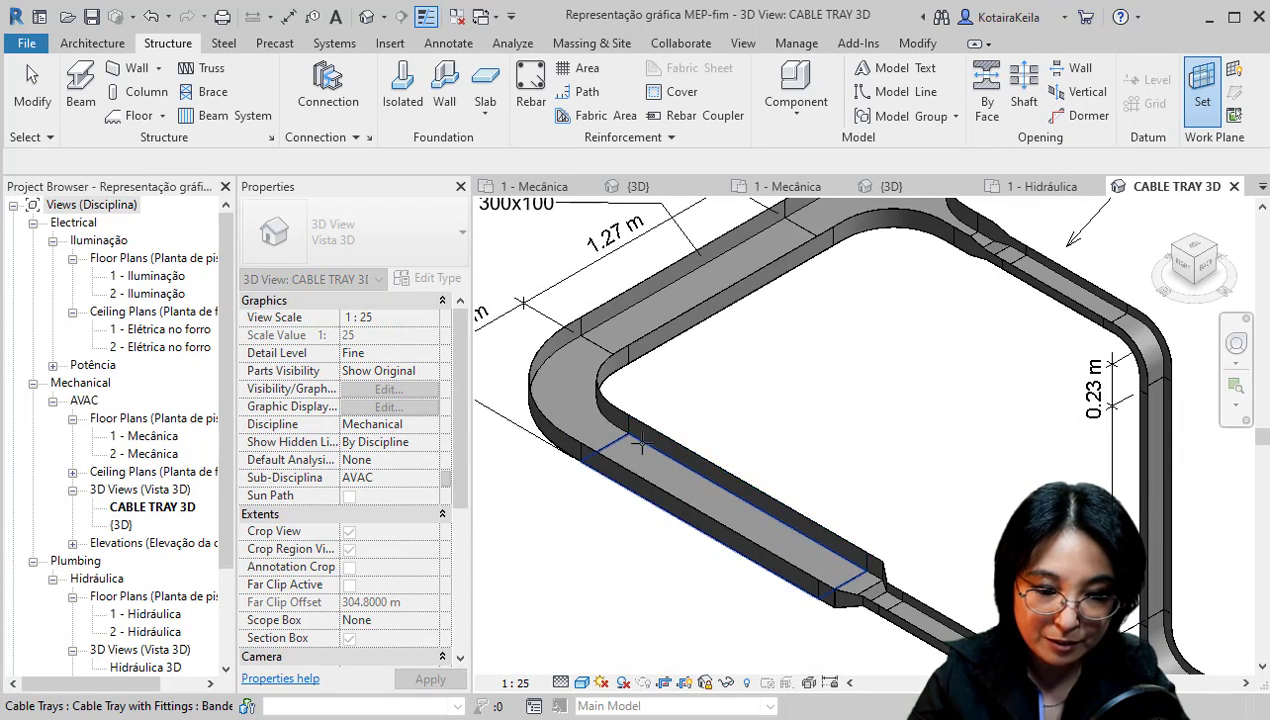
scroll(638, 444, down, 5)
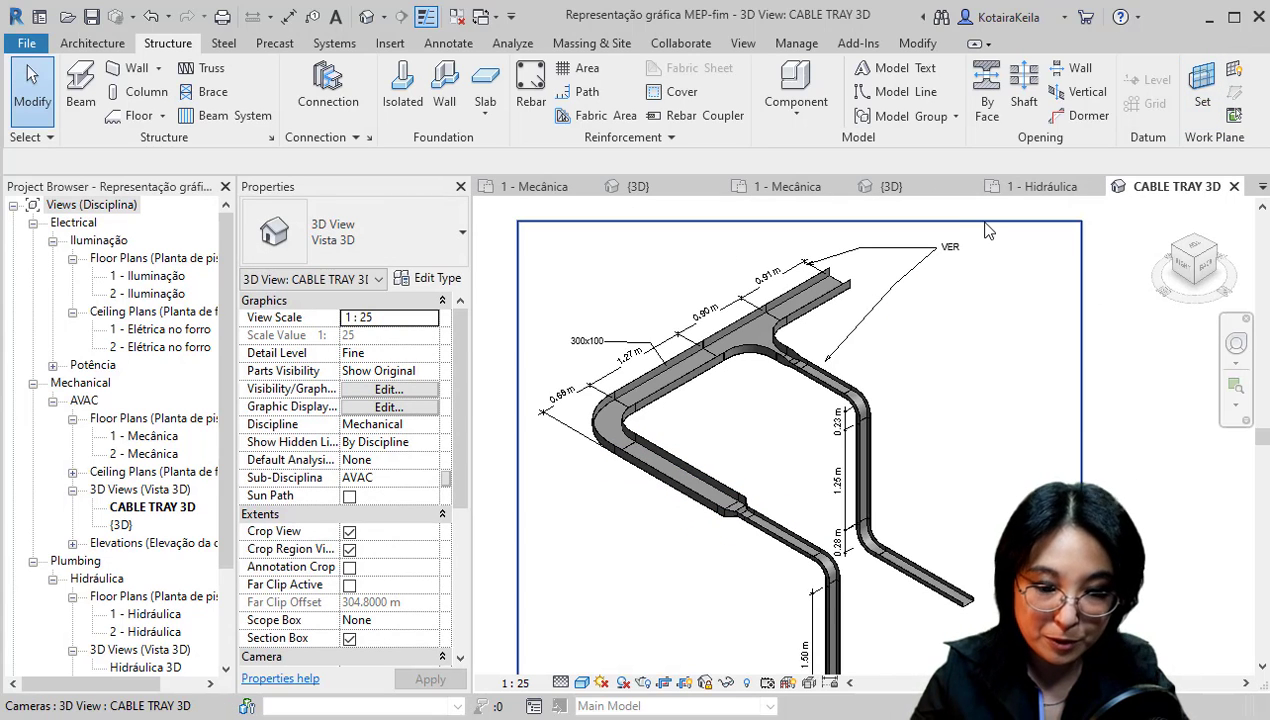
- Dimension the lower tray run with 1.48 m, 0.30 m and 0.95 m segments using DI
key(d)
key(i)
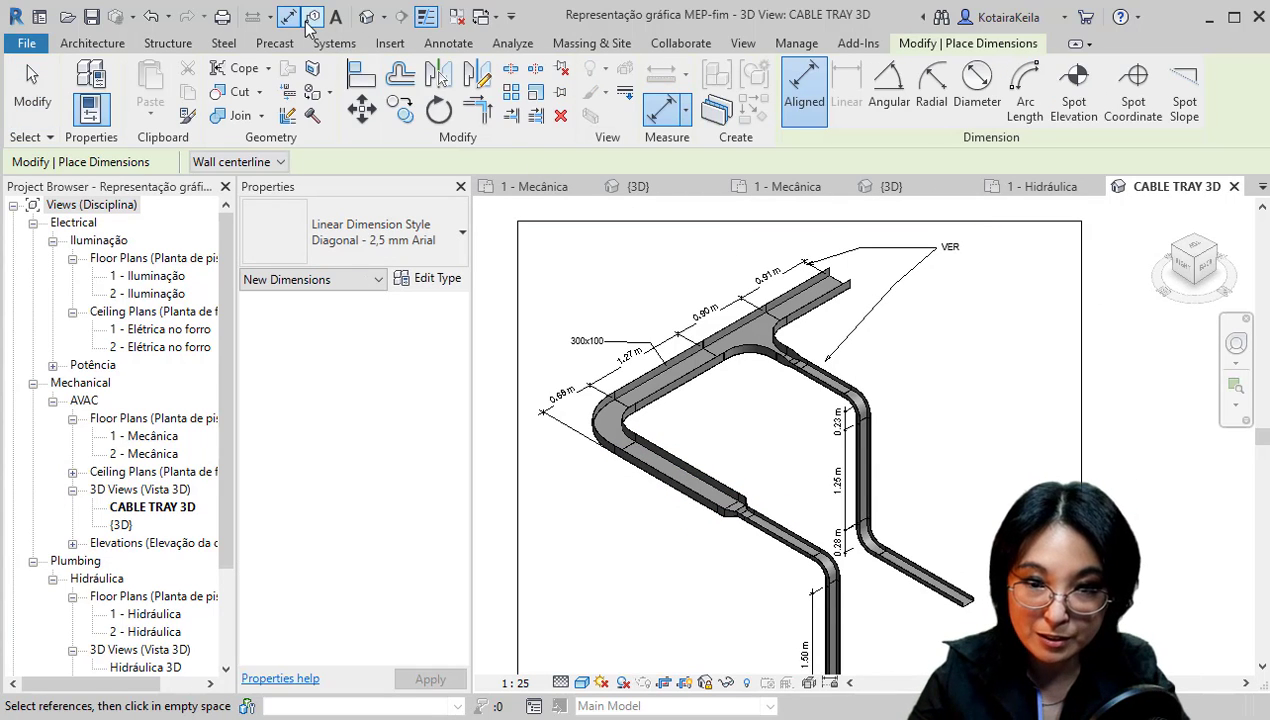
scroll(575, 395, up, 1)
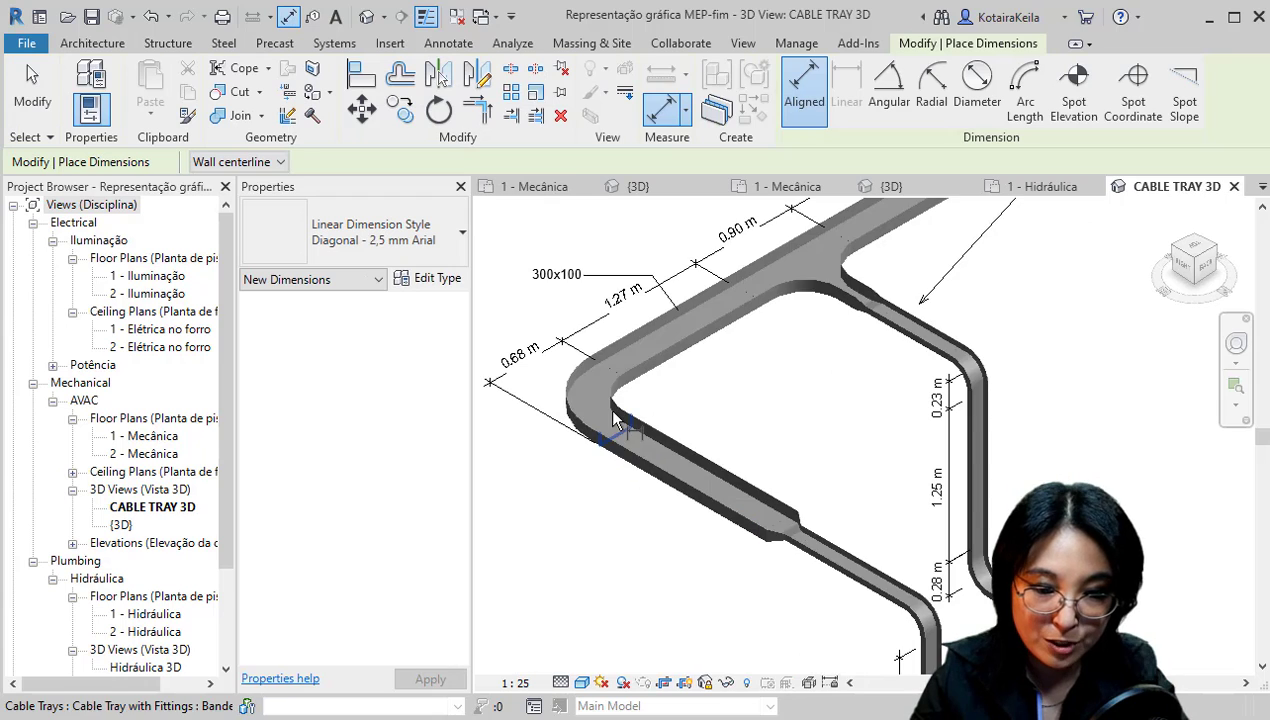
scroll(570, 390, up, 1)
click(615, 345)
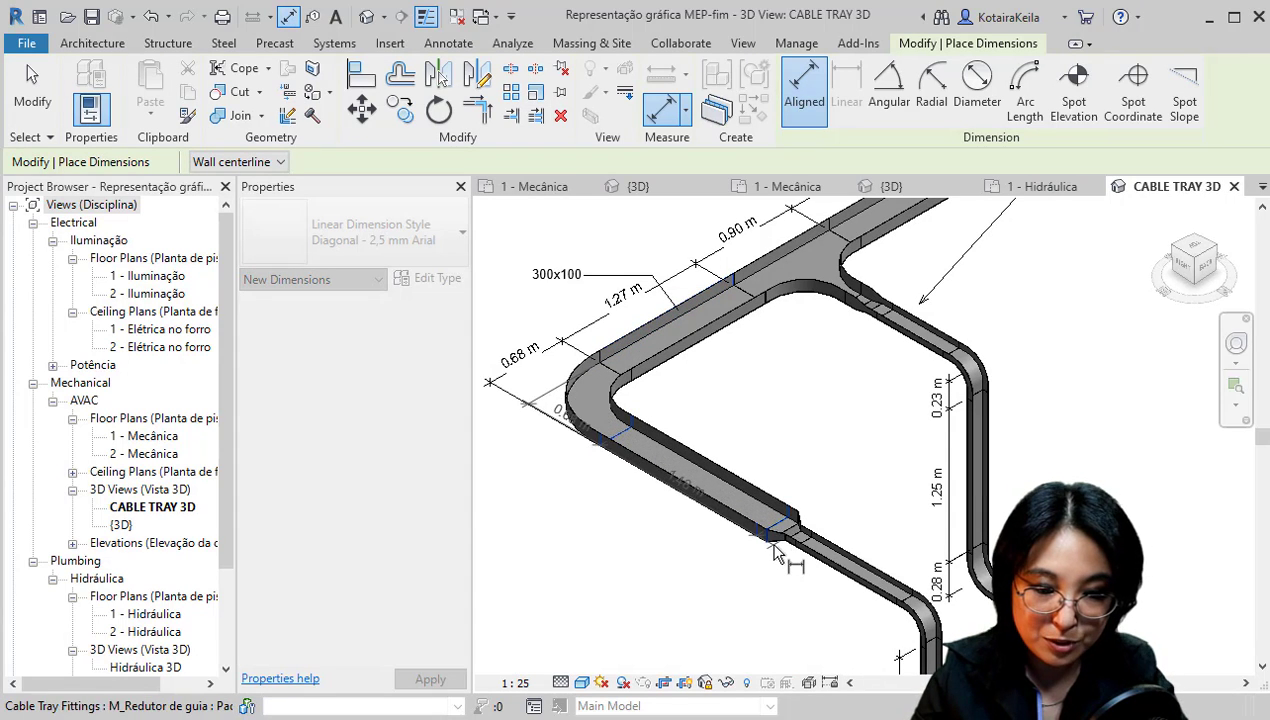
middle_drag(800, 558, 800, 396)
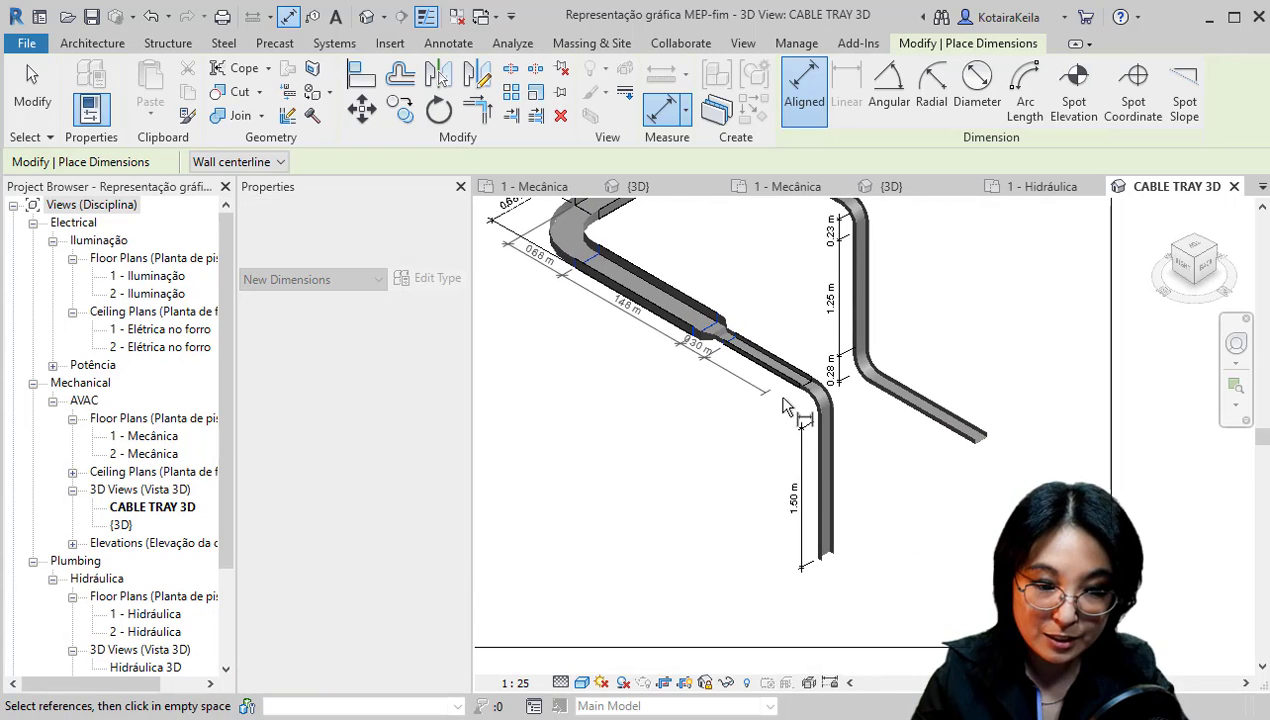
click(800, 396)
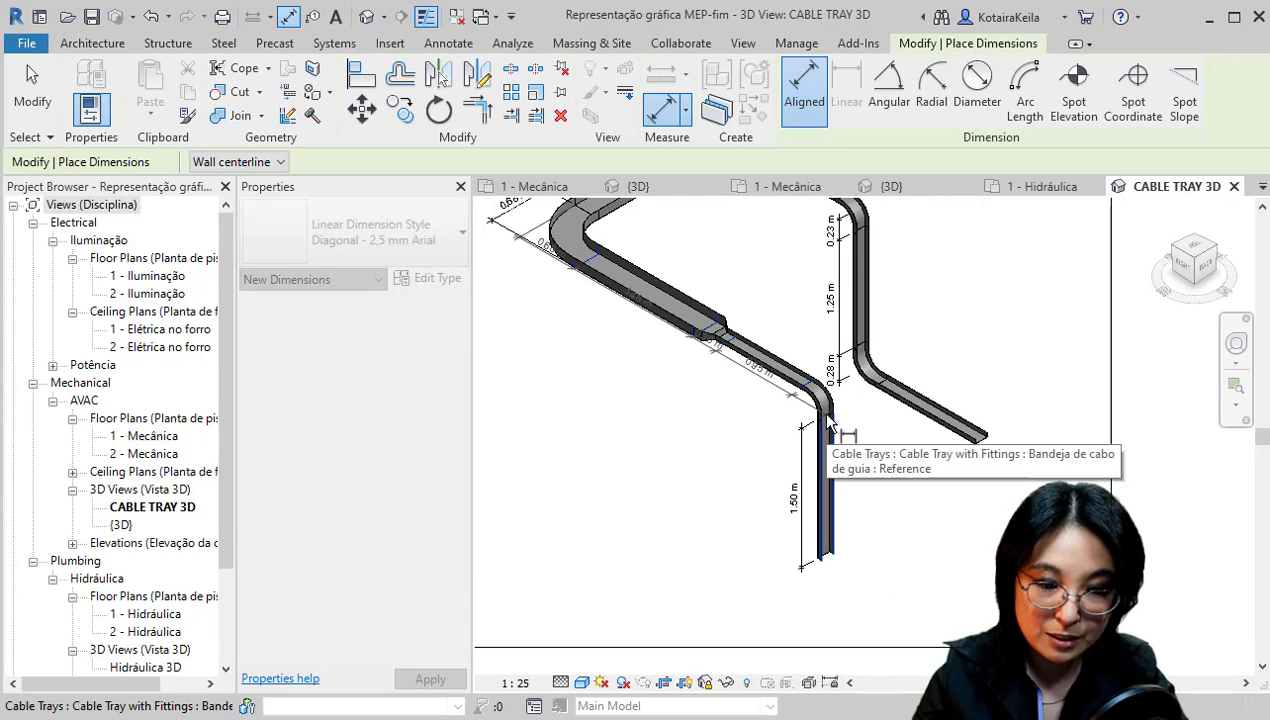
click(730, 452)
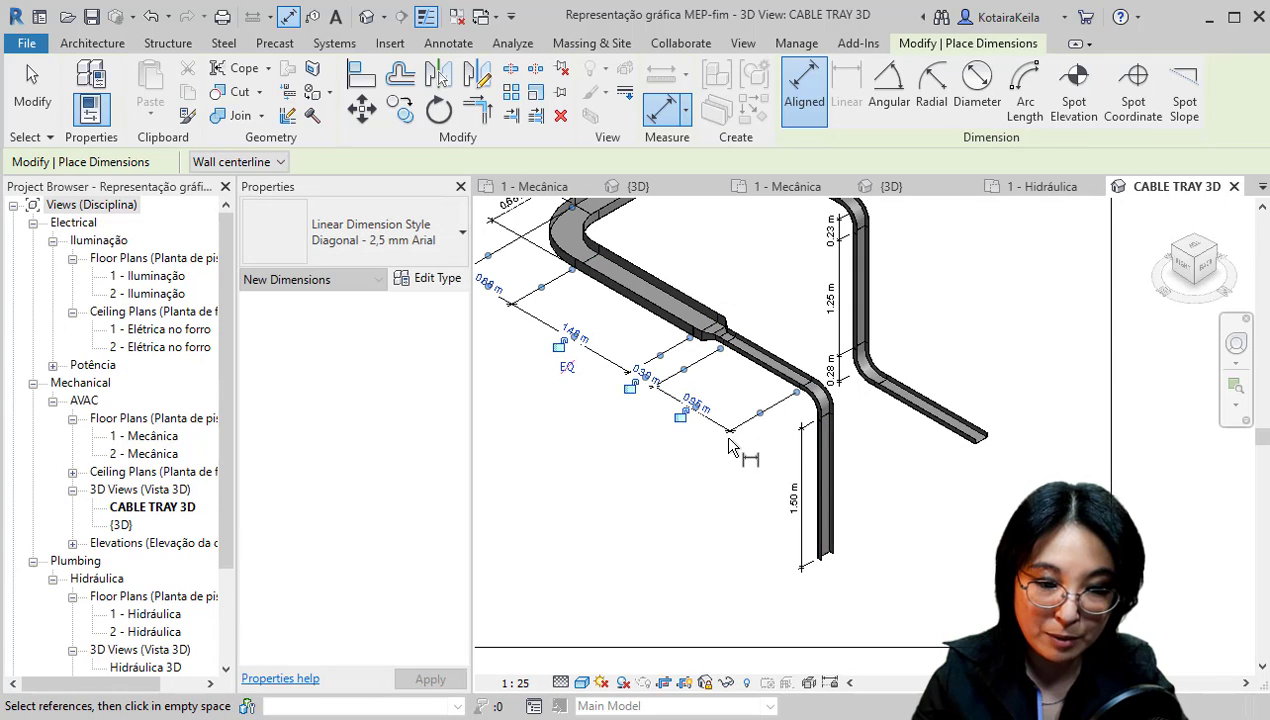
key(Escape)
key(Escape)
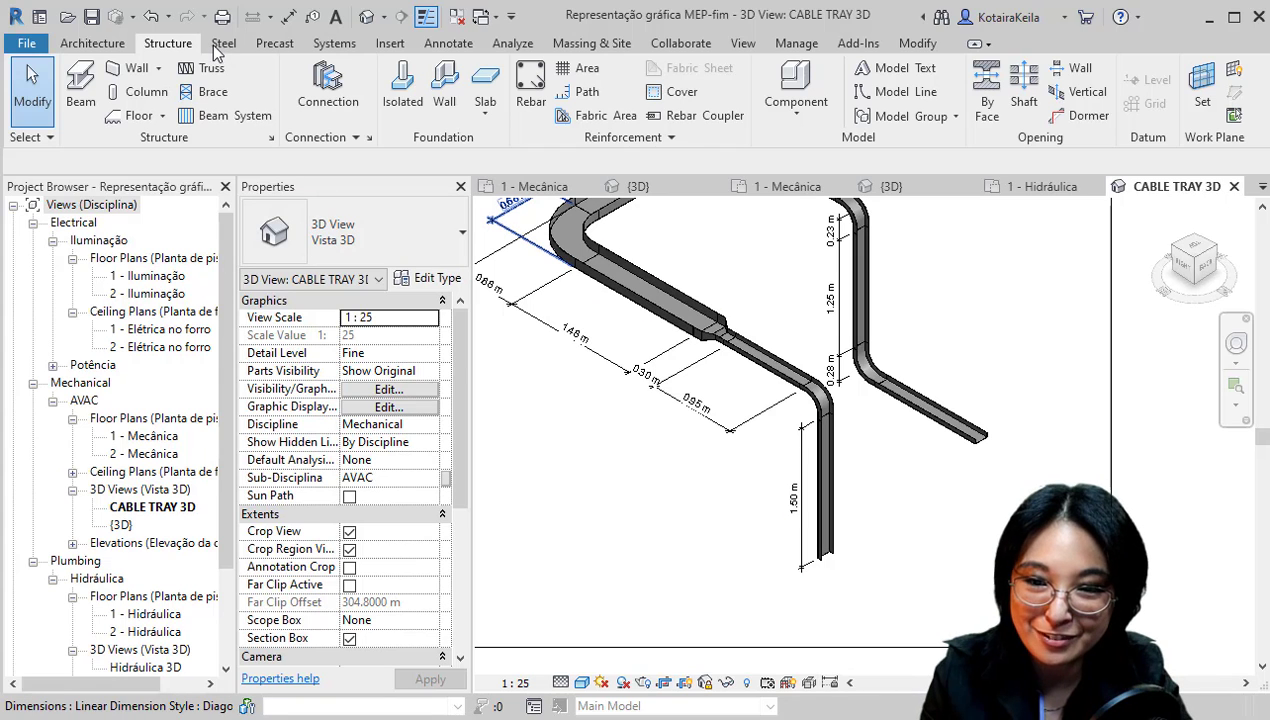
- Set the work plane on the top face of the right tray branch
click(92, 43)
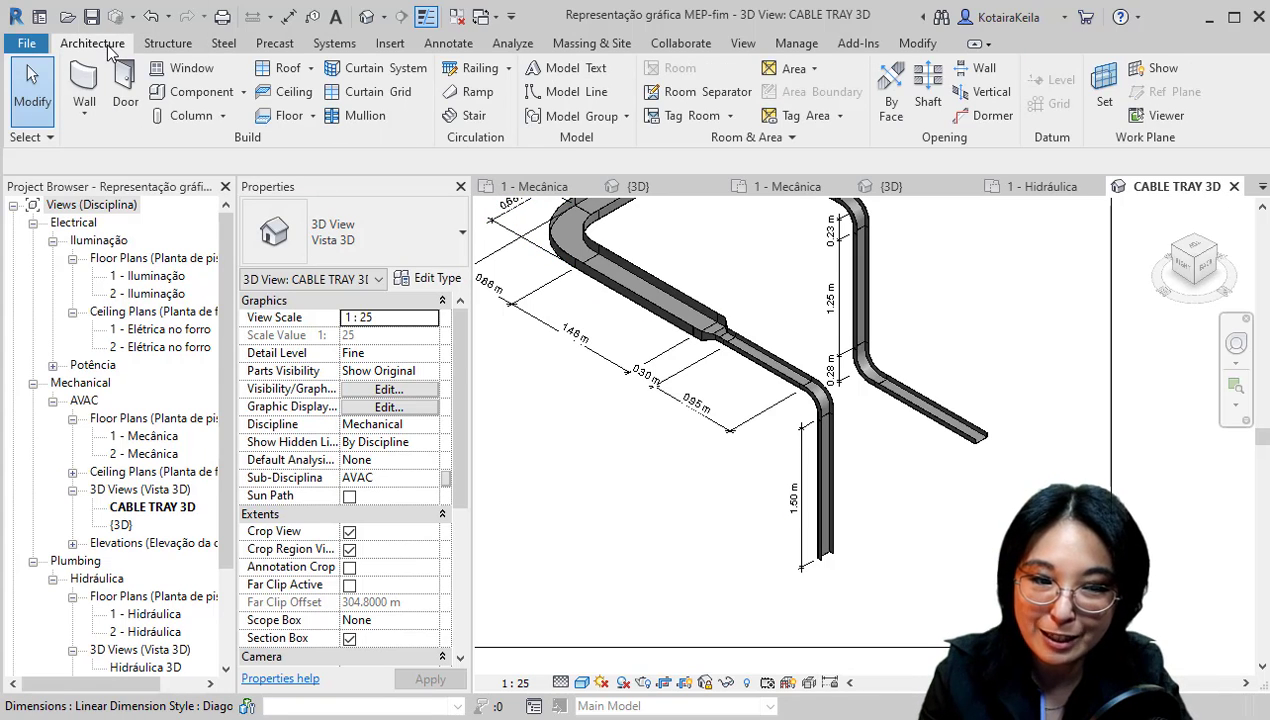
click(1110, 95)
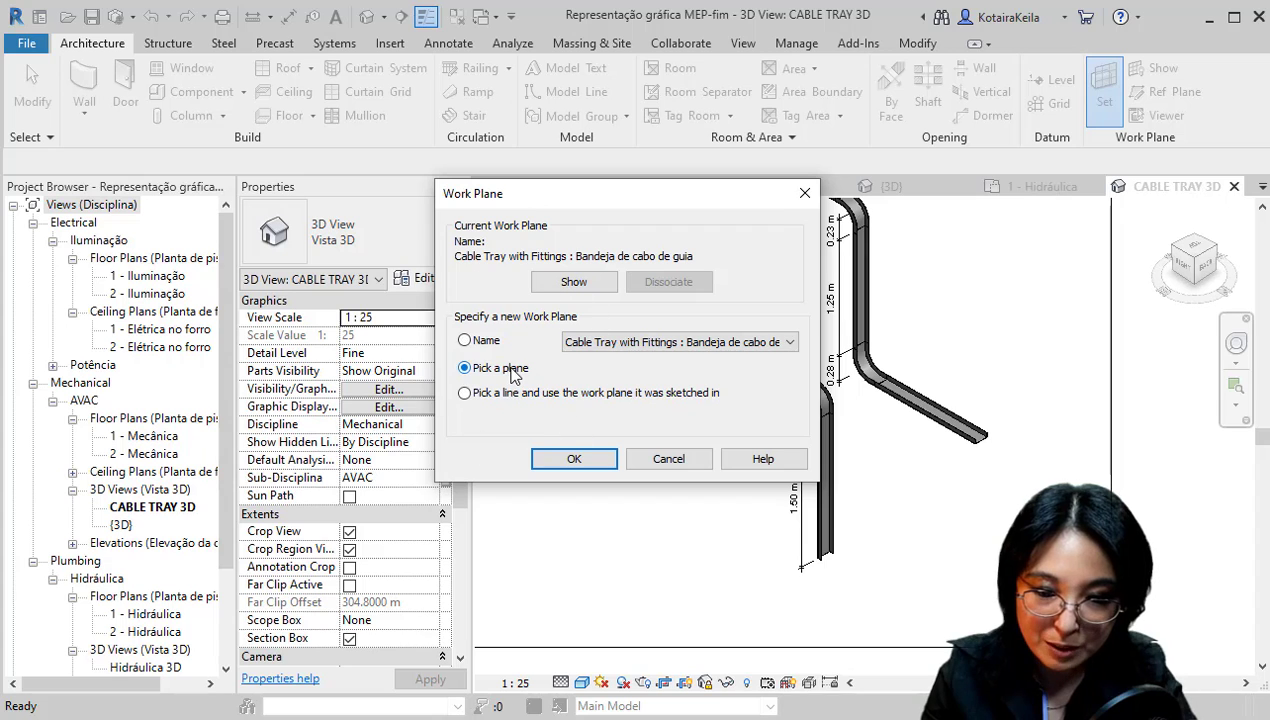
click(574, 458)
scroll(968, 424, up, 2)
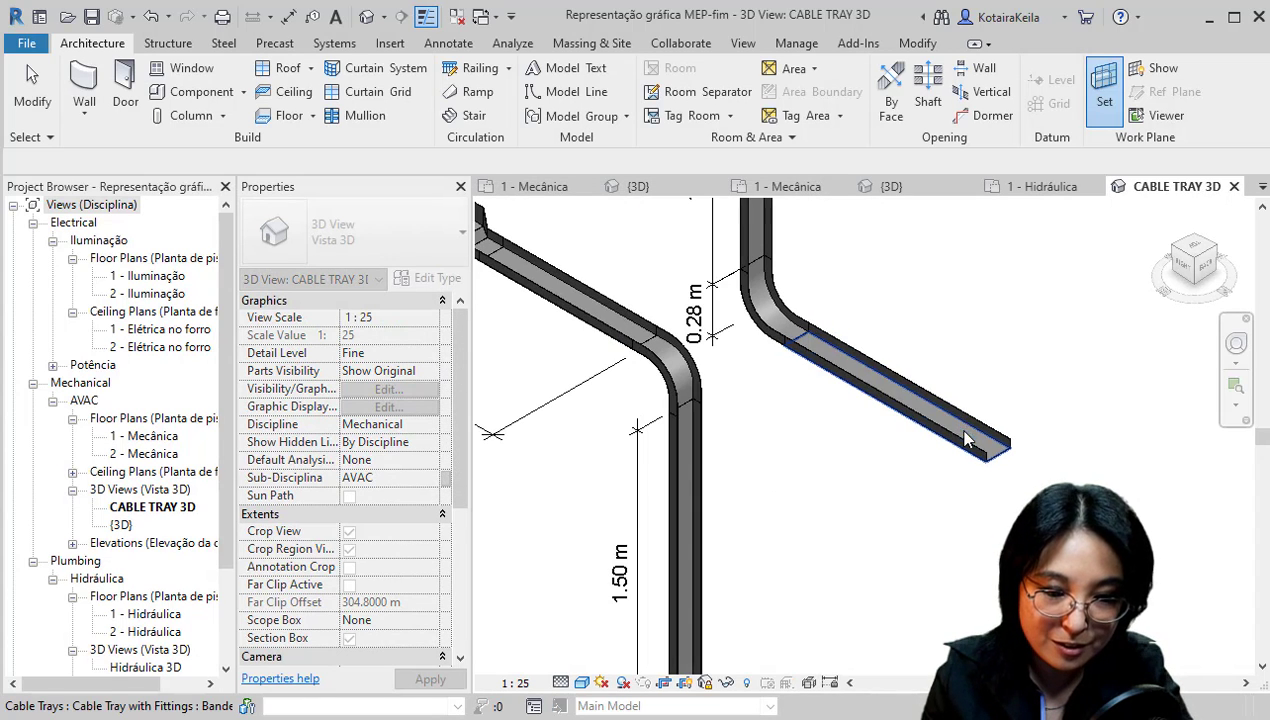
click(965, 440)
scroll(850, 222, down, 2)
- Place 0.23 m and 1.25 m aligned dimensions along the right branch with DI
key(d)
key(i)
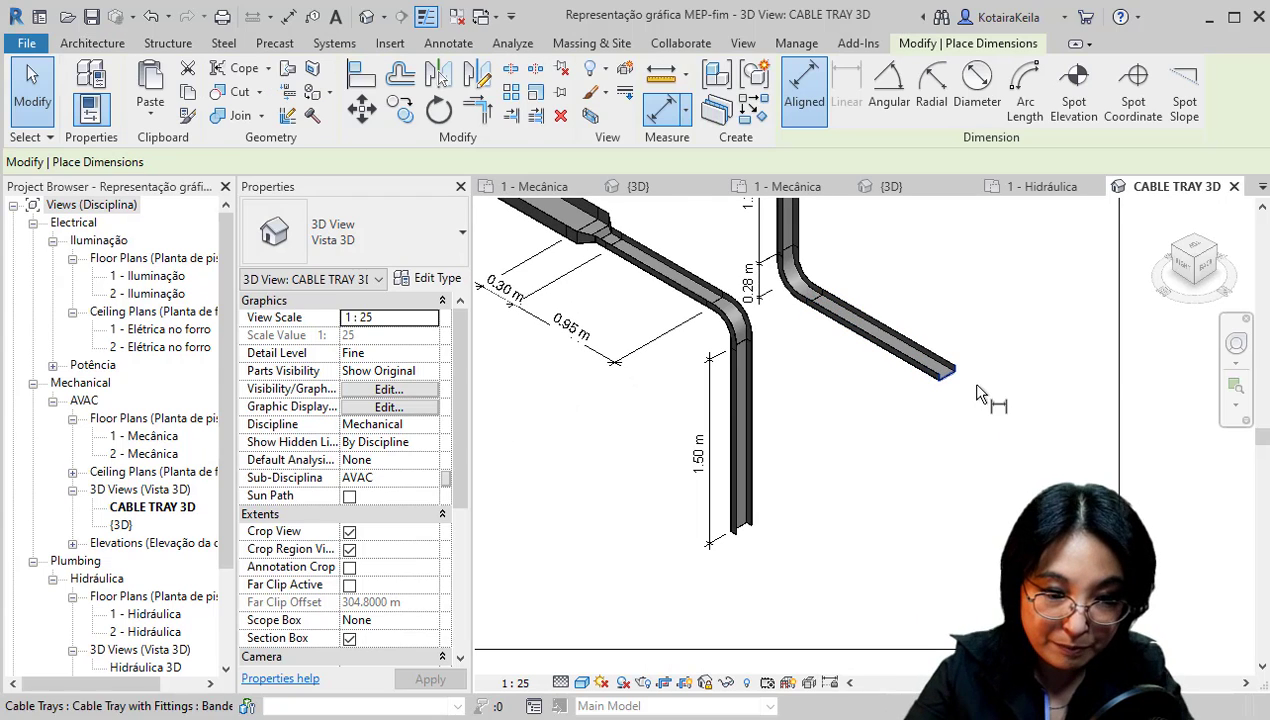
click(953, 378)
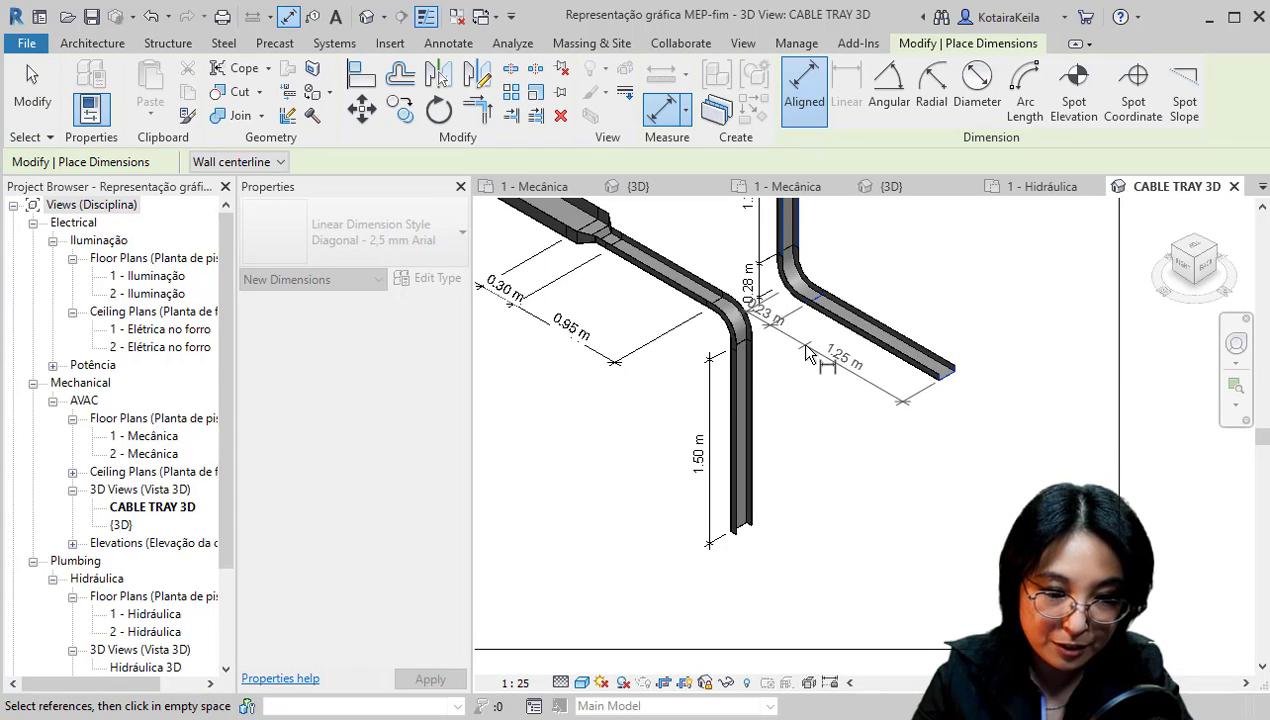
click(905, 310)
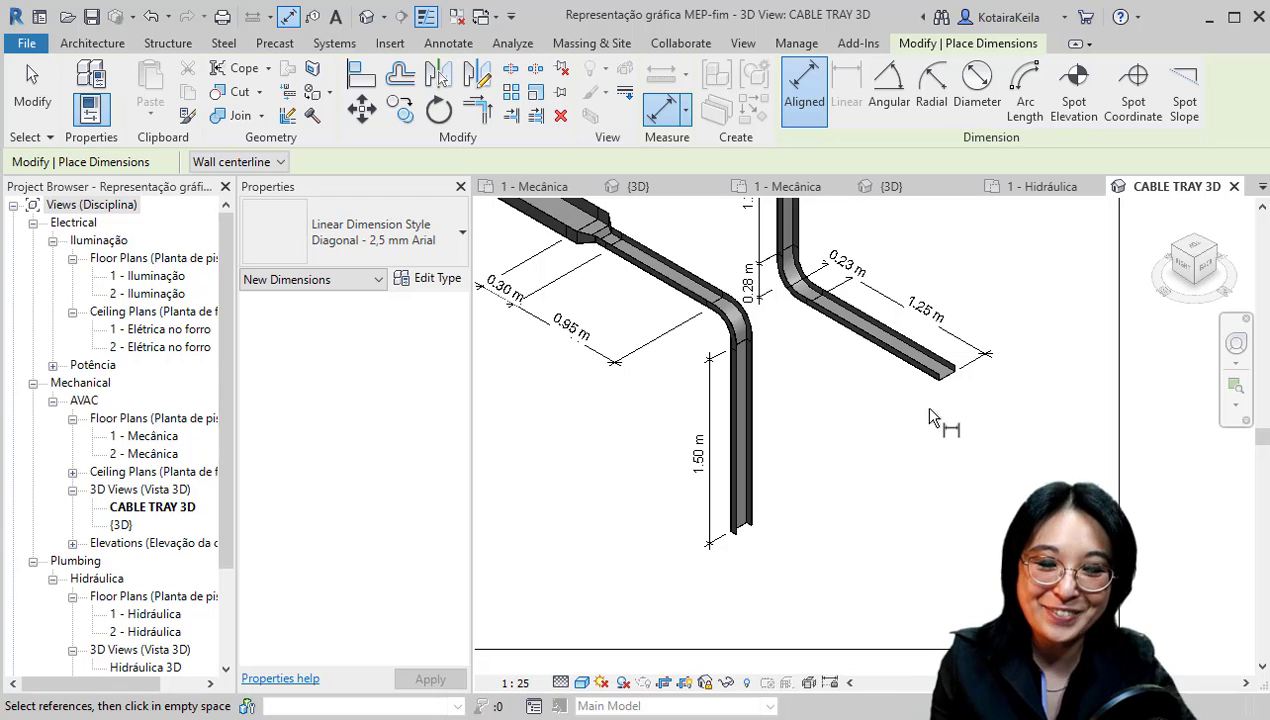
scroll(887, 397, down, 2)
scroll(907, 470, down, 2)
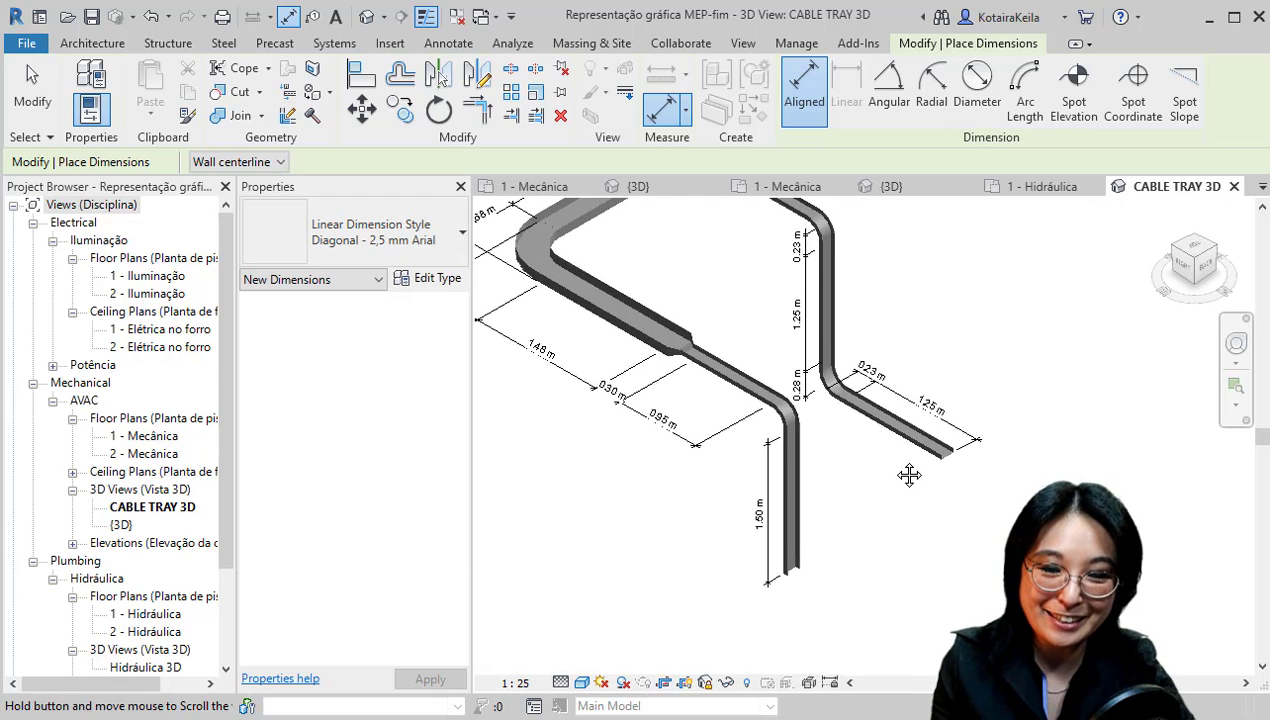
scroll(865, 445, down, 2)
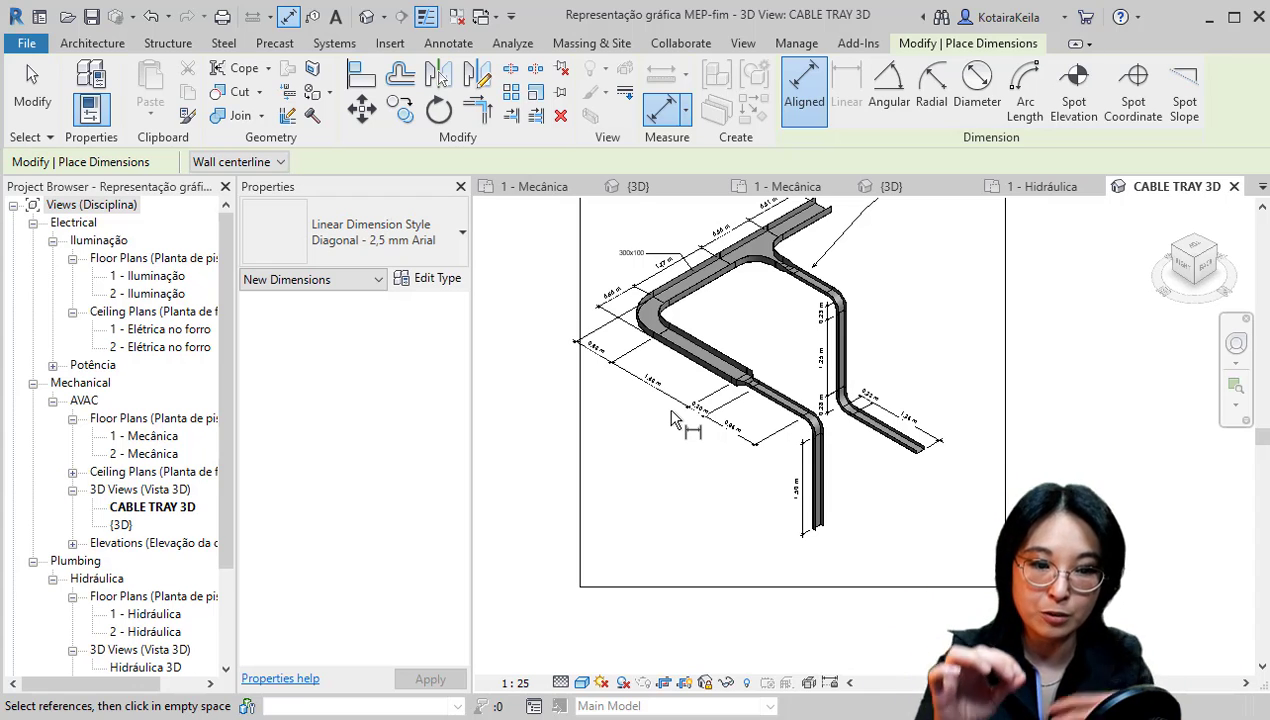
- Center the dimensioned tray run in the view and exit the dimension tool
middle_drag(688, 428, 670, 480)
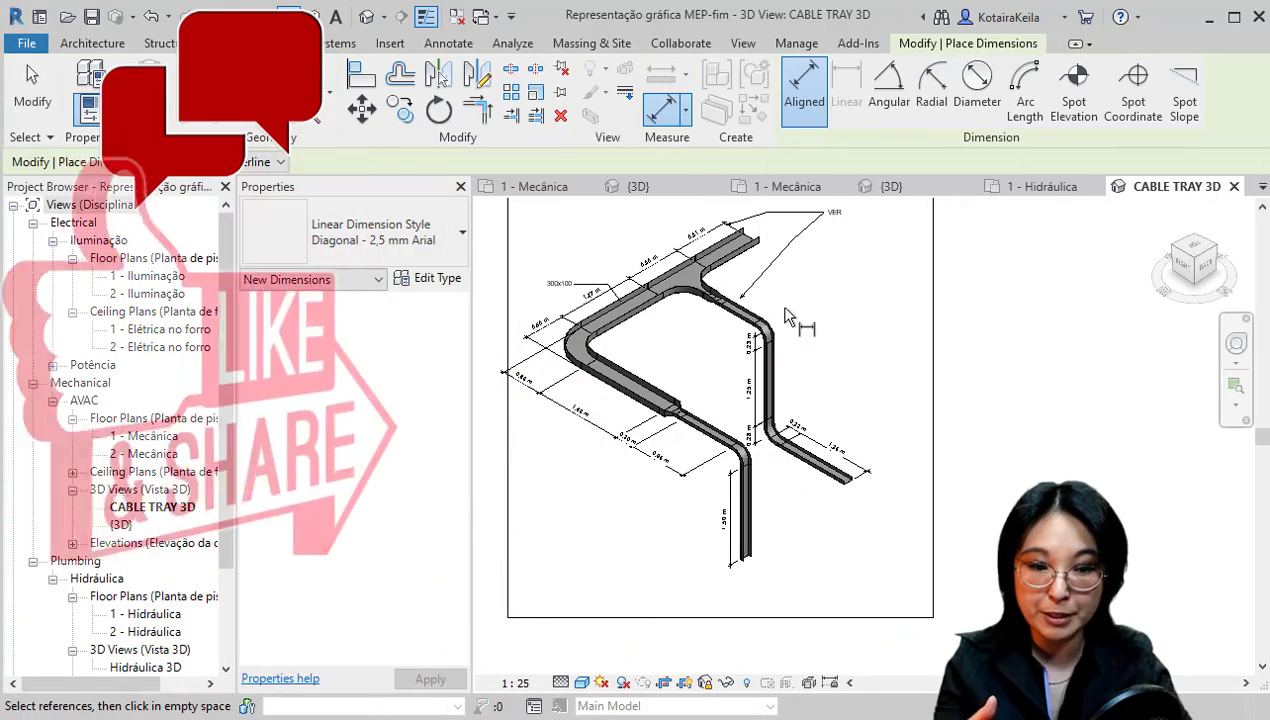
key(Escape)
key(Escape)
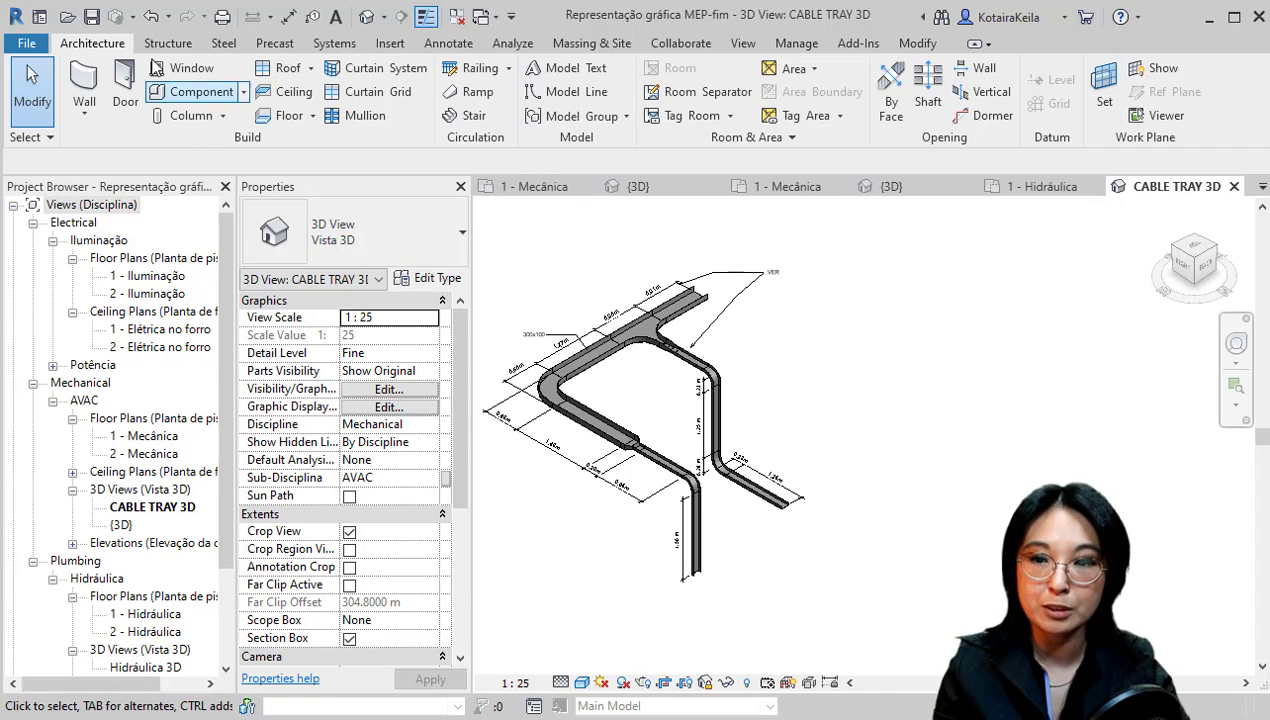
- Save the Revit project from the Quick Access Toolbar
click(91, 16)
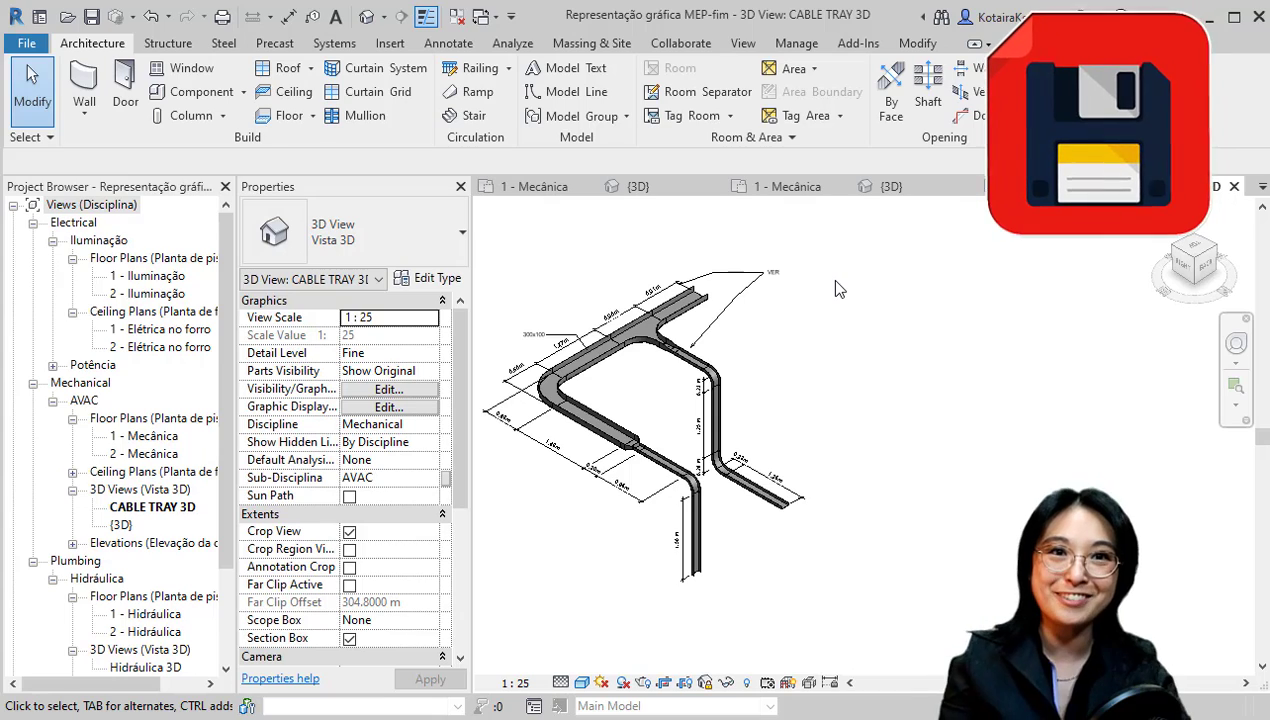